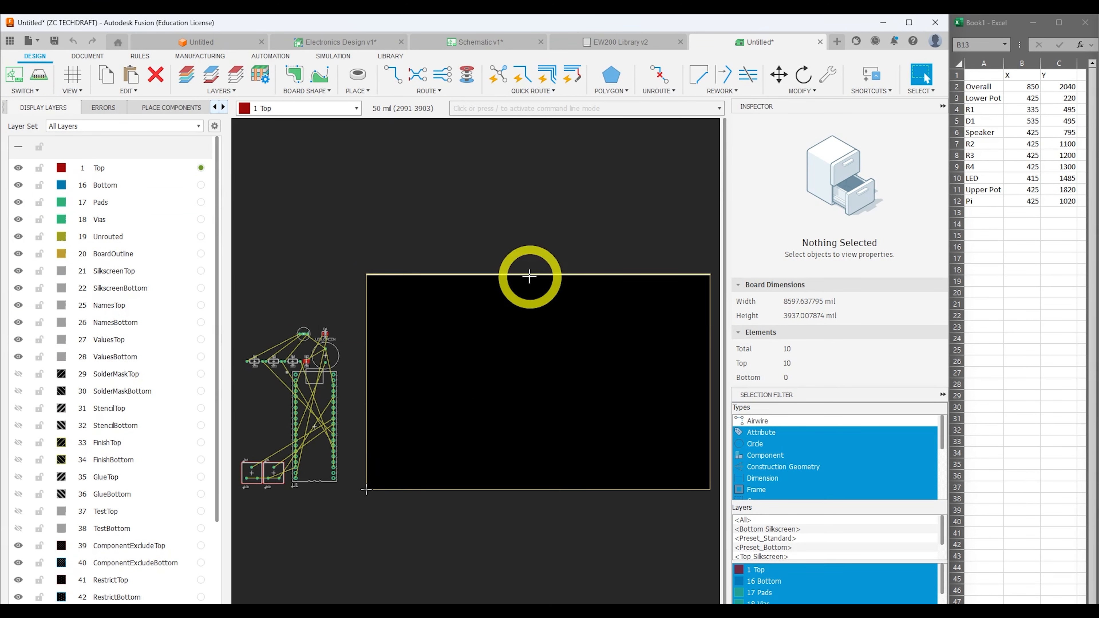
Select the board outline's top edge and shift its right edge inward to try resizing the board freehand.
mouse_move(529, 273)
mouse_down()
mouse_move(528, 206)
mouse_move(532, 274)
mouse_up()
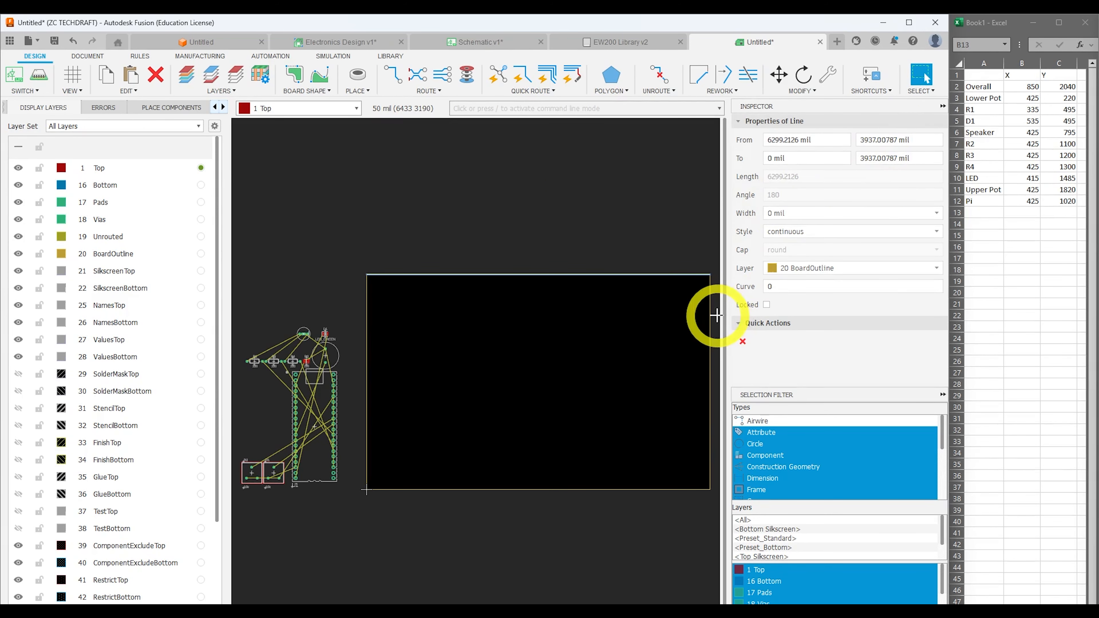
drag(711, 318, 699, 317)
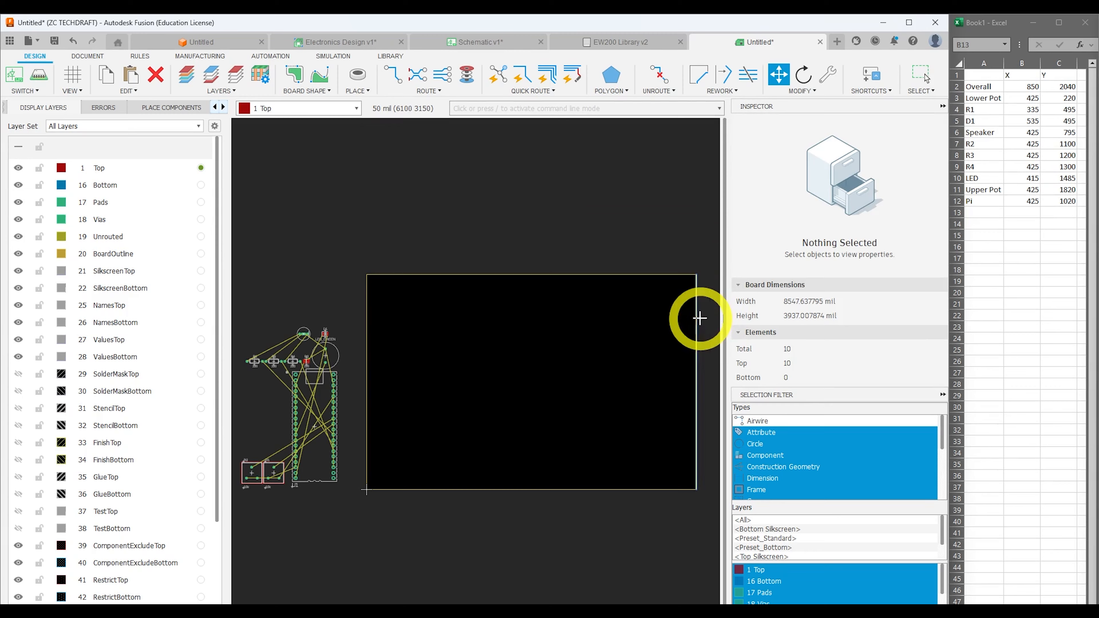
click(395, 541)
Pick up the Raspberry Pi Pico left of the board and rotate it in 90-degree turns back to upright.
middle_drag(285, 404, 442, 378)
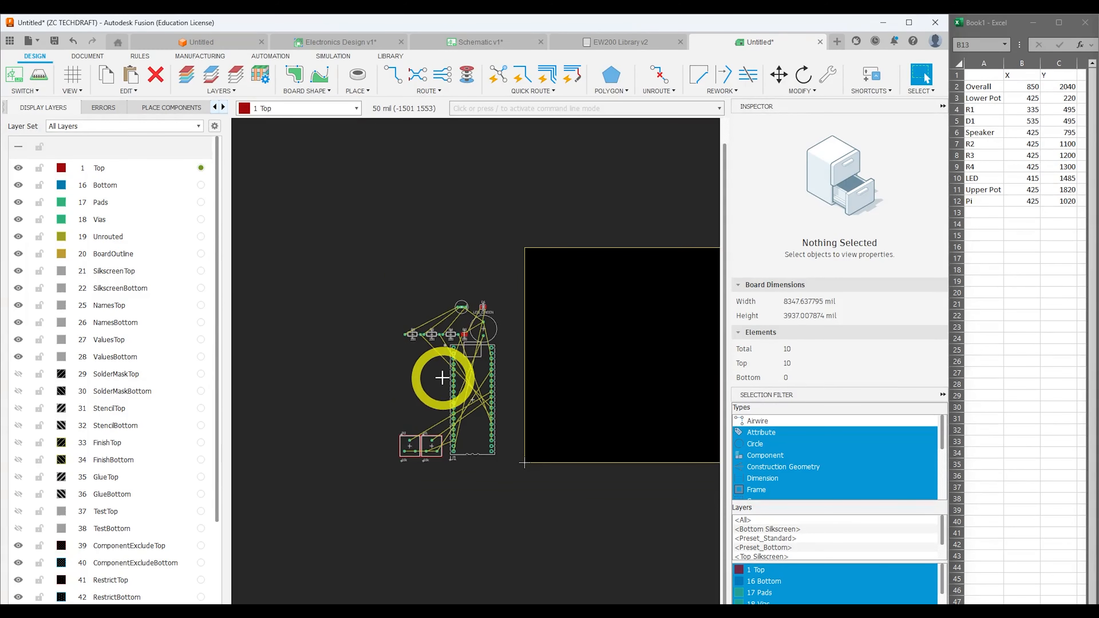
scroll(447, 402, down, 3)
scroll(447, 403, up, 6)
mouse_move(464, 375)
mouse_down()
mouse_move(549, 407)
mouse_move(463, 425)
mouse_move(629, 346)
mouse_move(474, 389)
mouse_up()
right_click(475, 389)
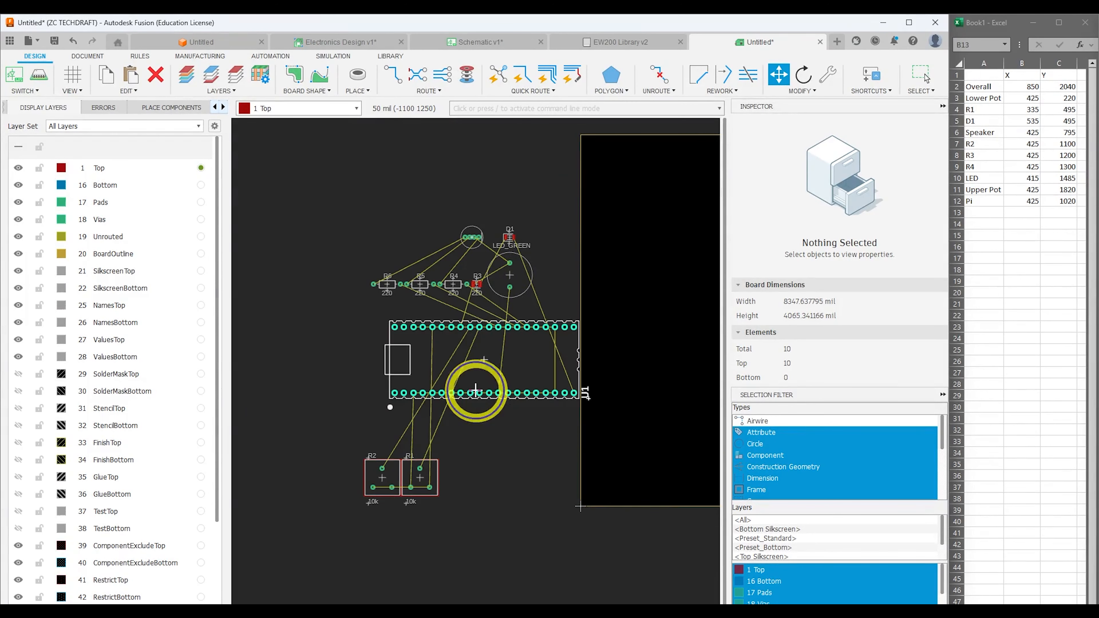
right_click(474, 390)
right_click(475, 390)
right_click(474, 390)
drag(474, 389, 474, 388)
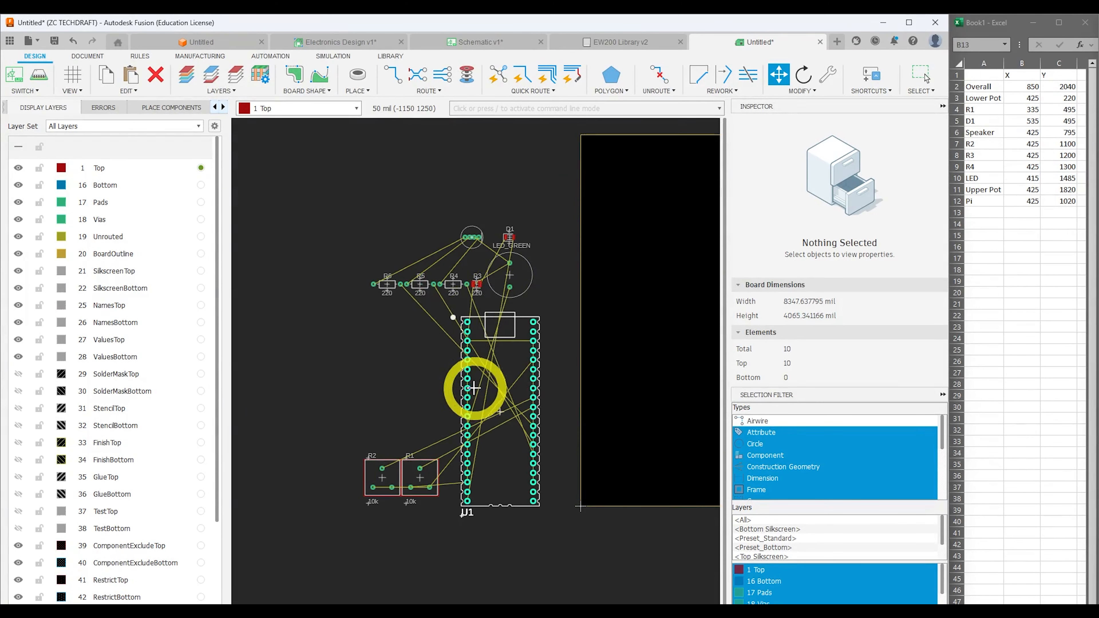
Mirror the Pico to the bottom side, place it beside the board, and undo that placement.
scroll(475, 388, down, 1)
scroll(475, 389, up, 1)
middle_click(475, 389)
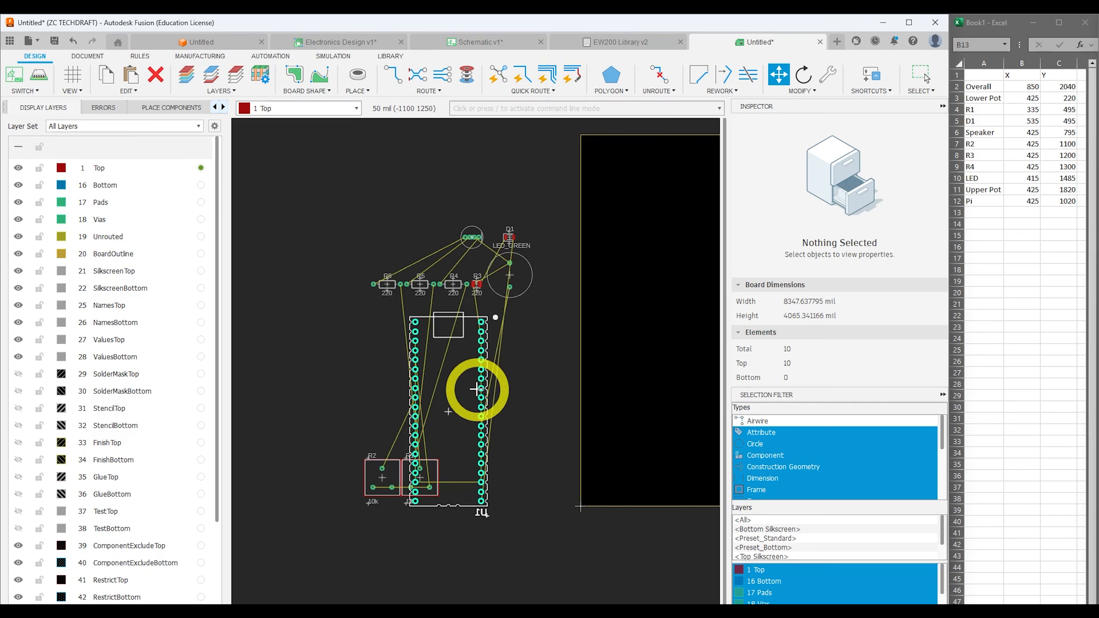
click(515, 385)
click(551, 402)
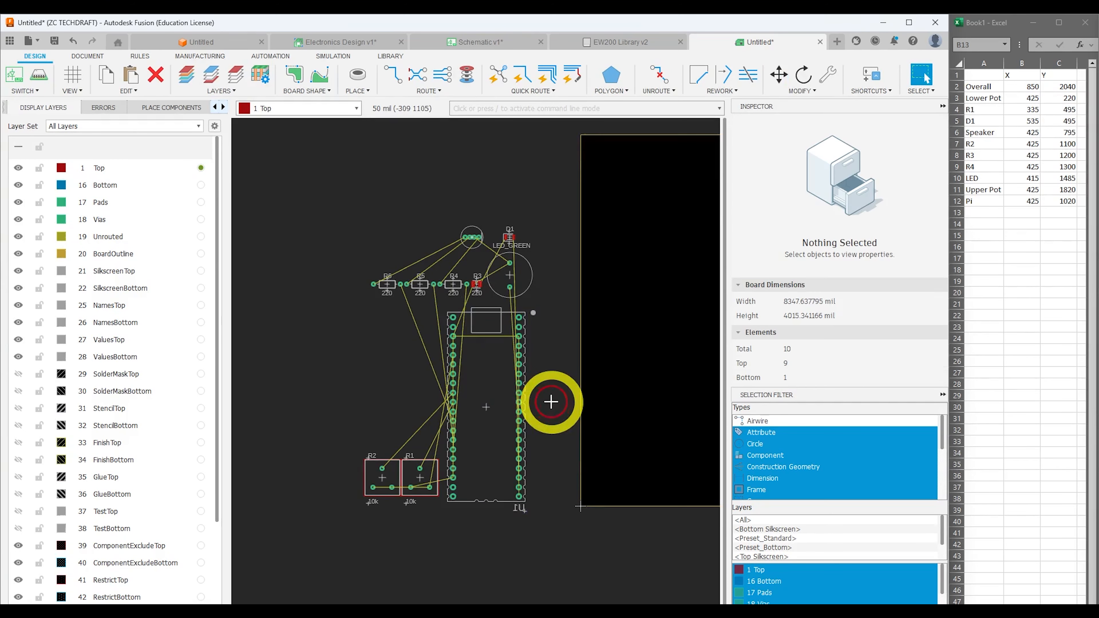
key(ctrl+z)
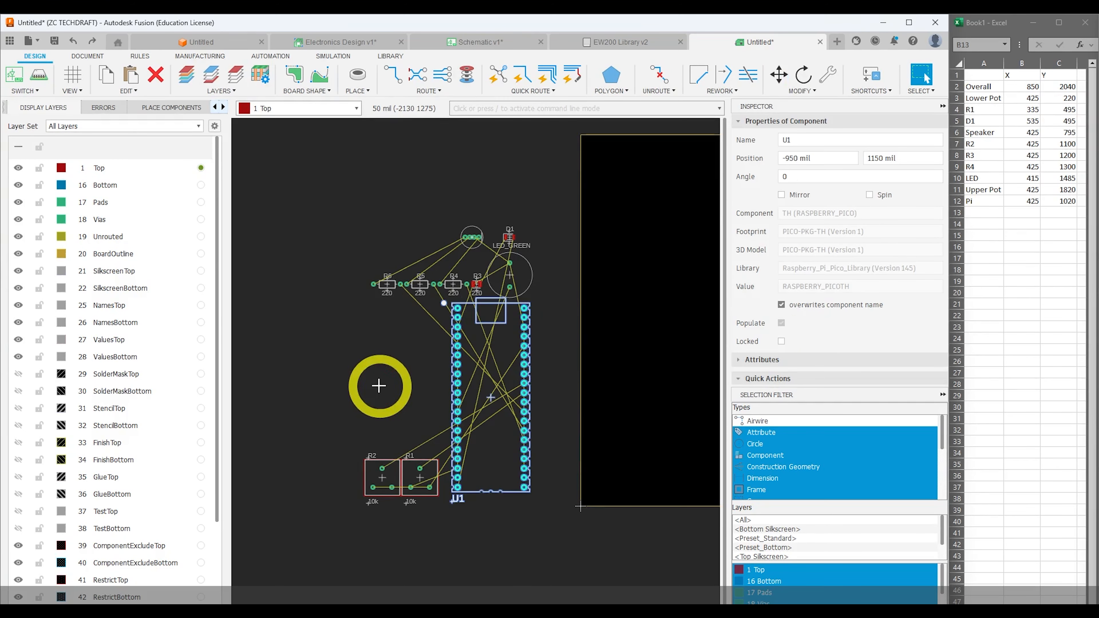
click(378, 386)
Move the Pico and the round speaker onto the board area, and shift potentiometer R1 up above R2.
scroll(378, 386, down, 1)
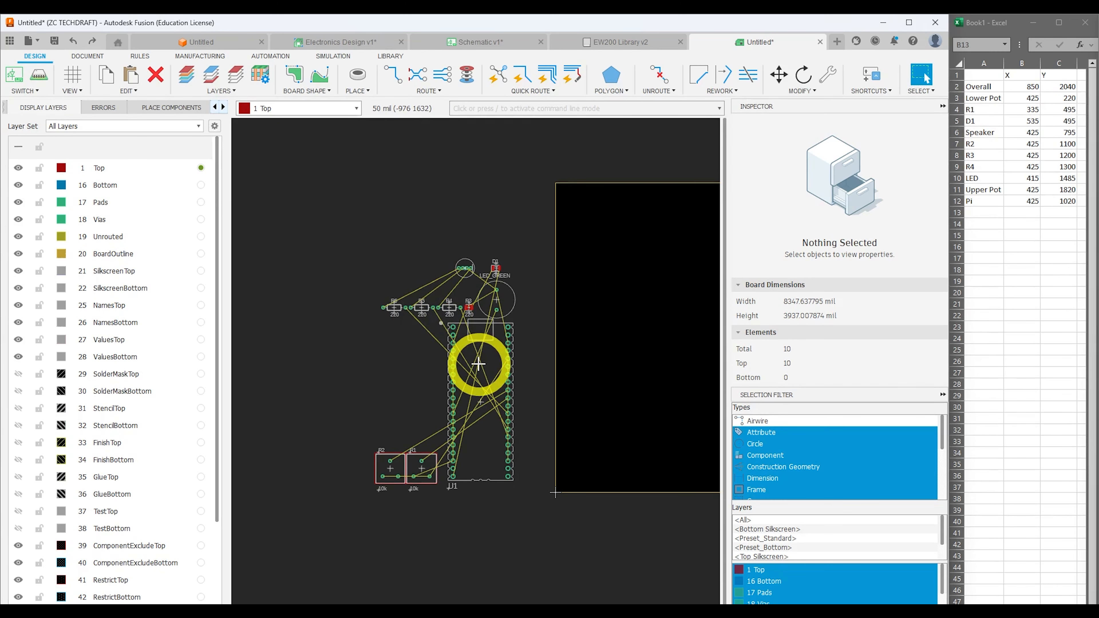
scroll(478, 364, down, 2)
middle_drag(490, 362, 373, 387)
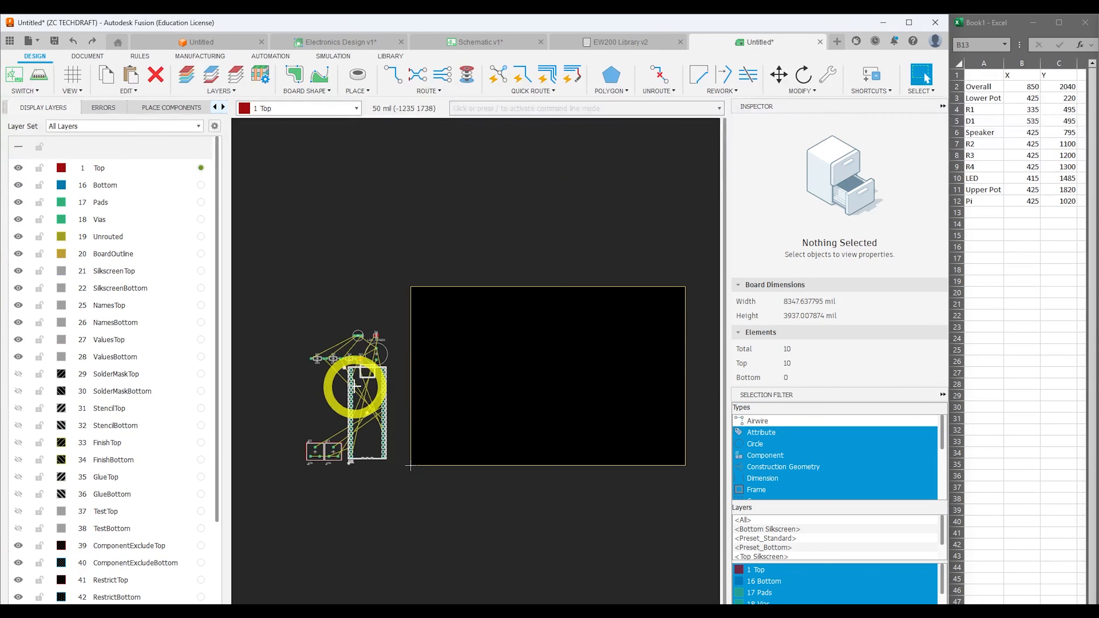
drag(353, 389, 427, 299)
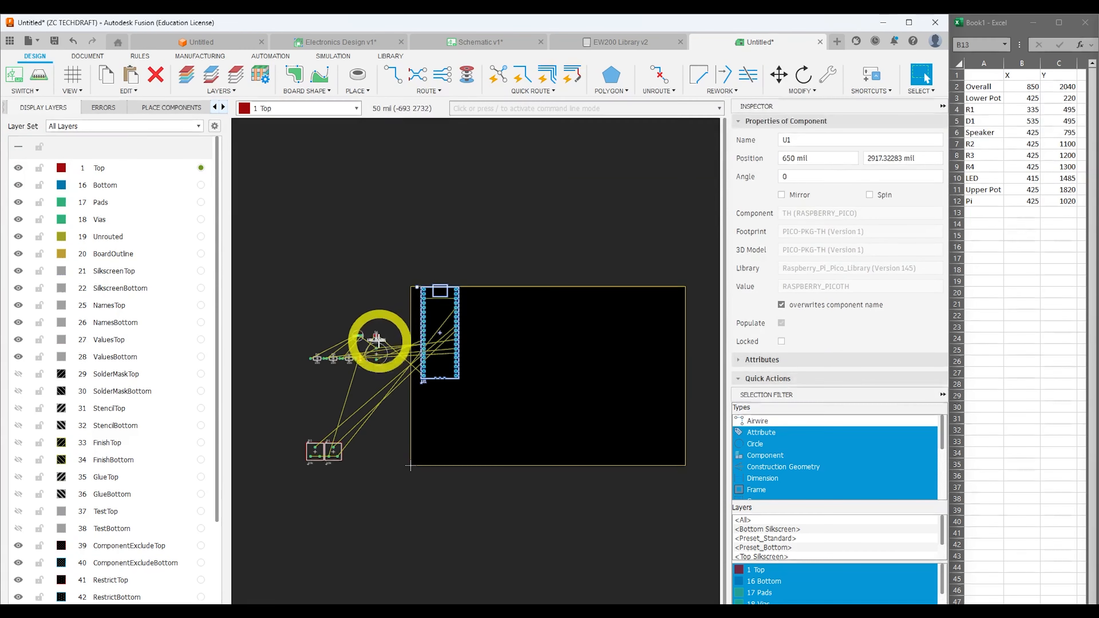
drag(374, 354, 466, 418)
drag(332, 450, 363, 400)
click(925, 74)
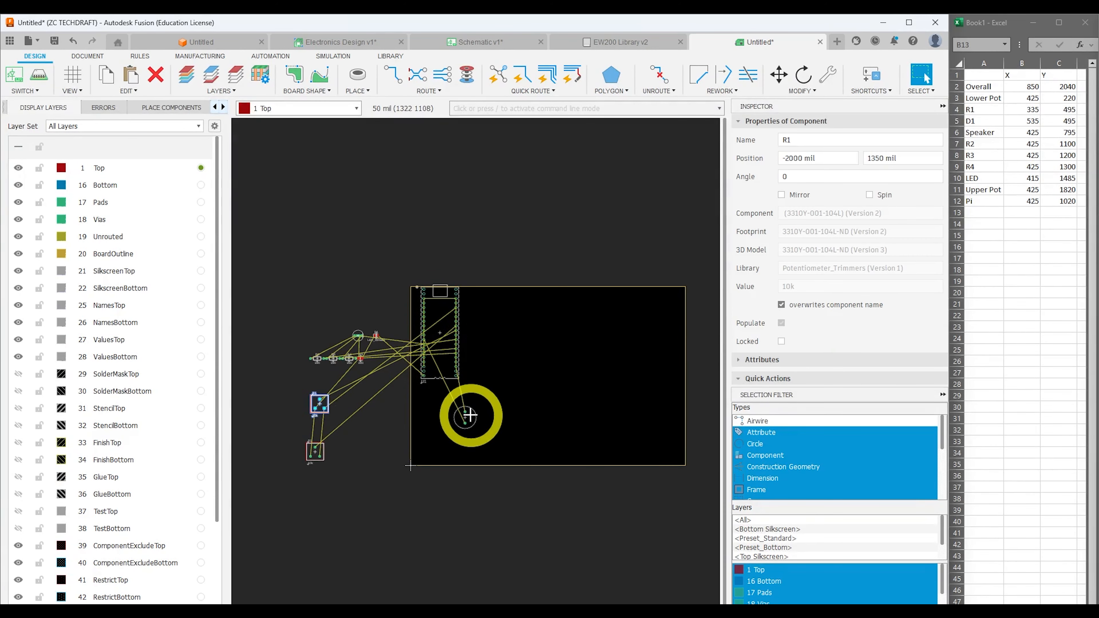
Move the speaker and the Pico back off the board into the space left of the outline.
drag(464, 418, 356, 411)
drag(437, 331, 360, 275)
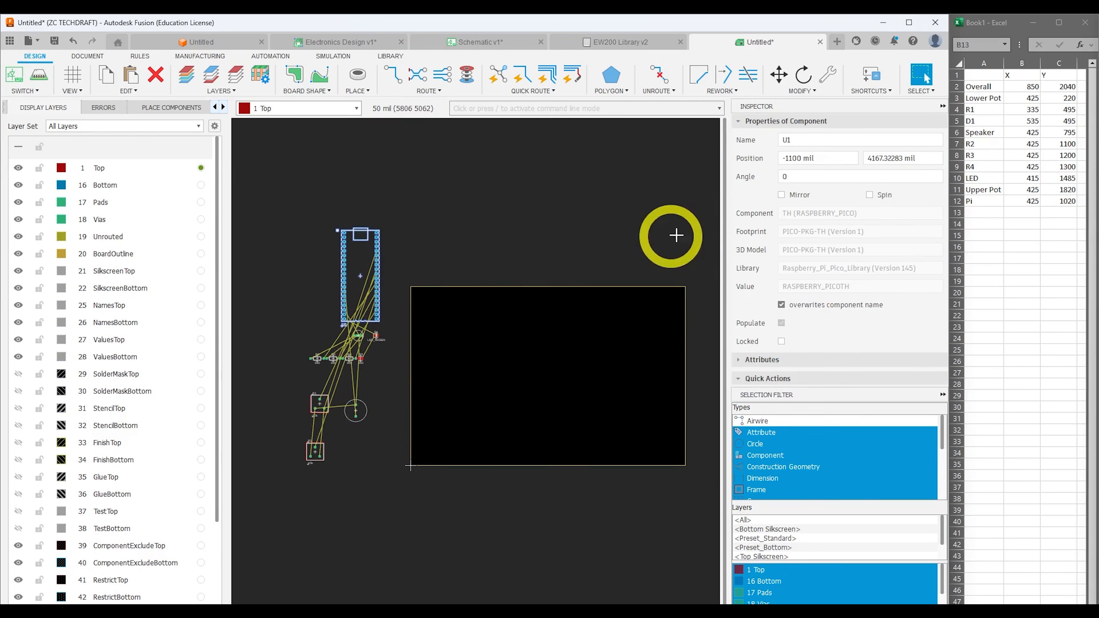
click(603, 263)
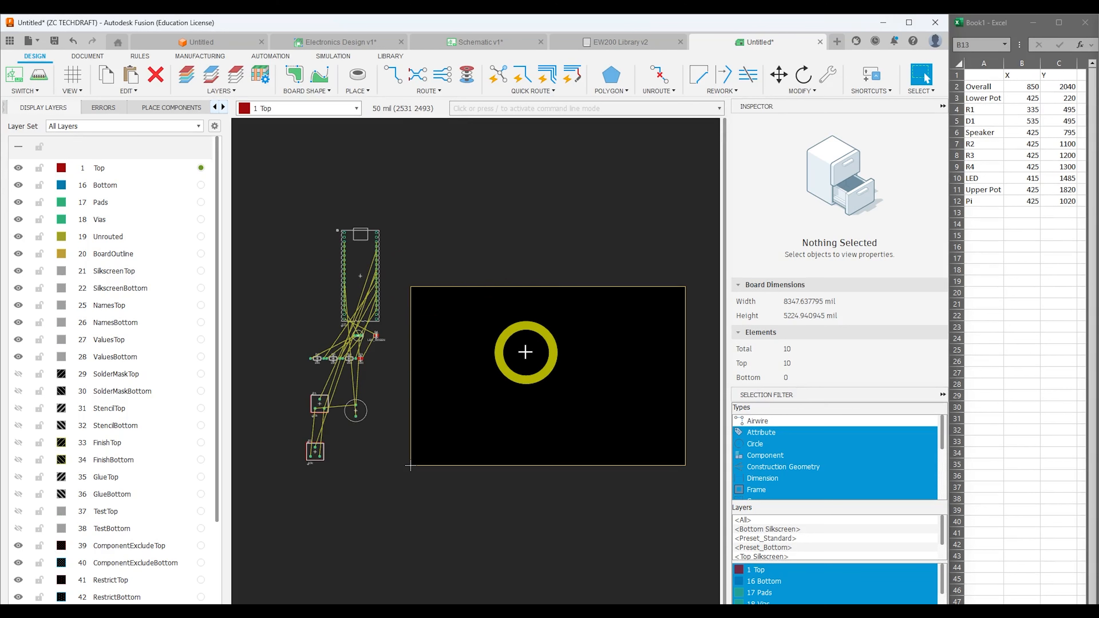
Set the From point of the board outline's top edge to X 850 mil and Y 2040 mil.
click(513, 287)
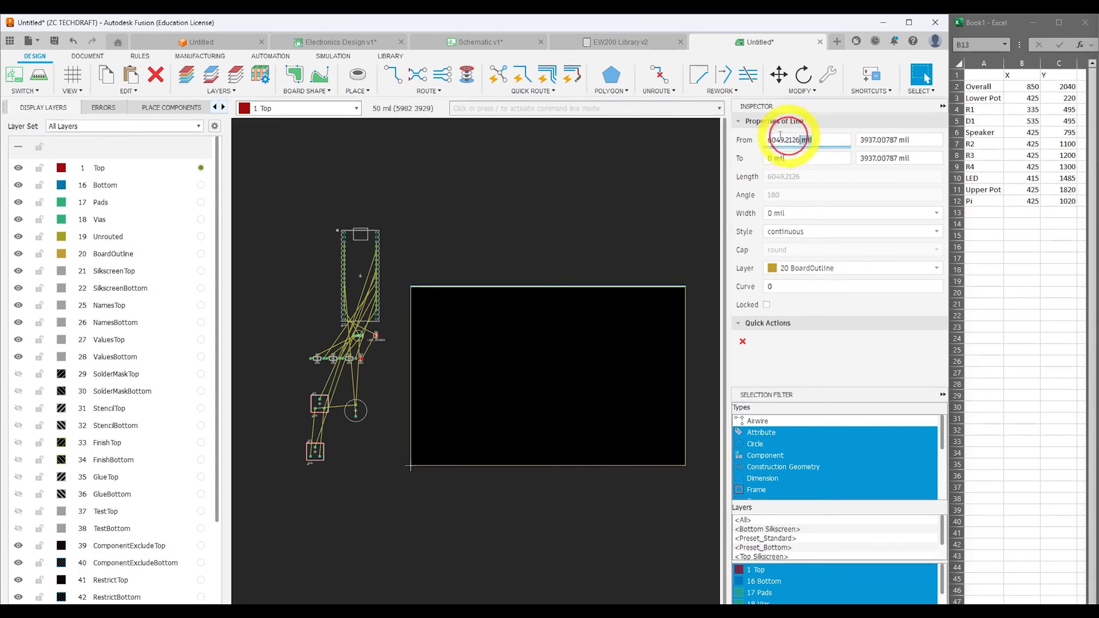
triple_click(806, 146)
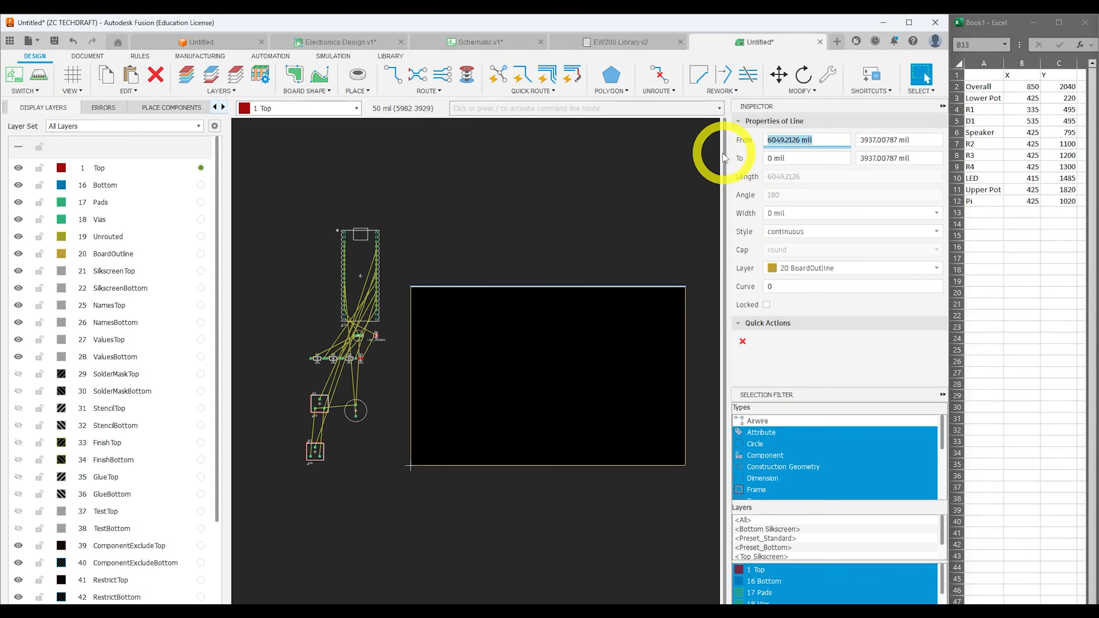
text(850)
key(Tab)
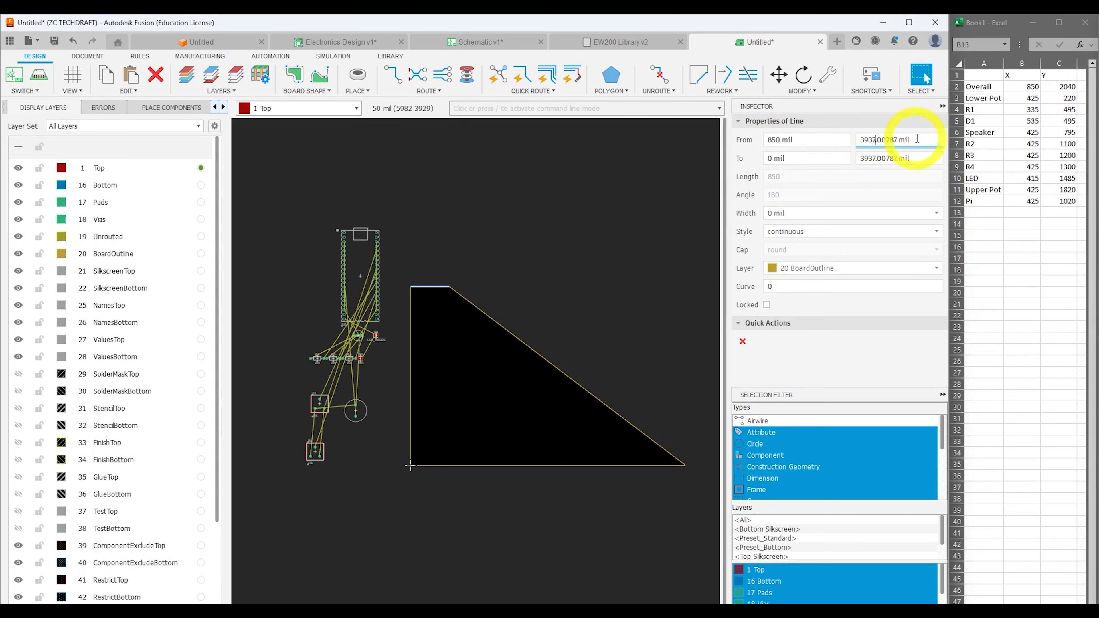
drag(917, 138, 854, 141)
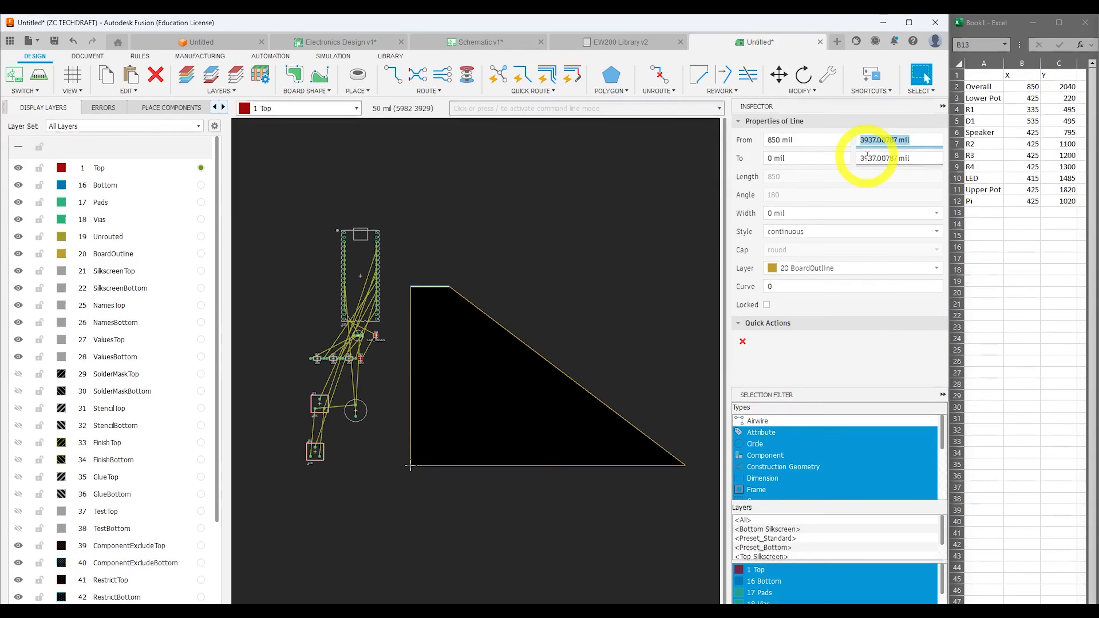
text(2040)
key(Tab)
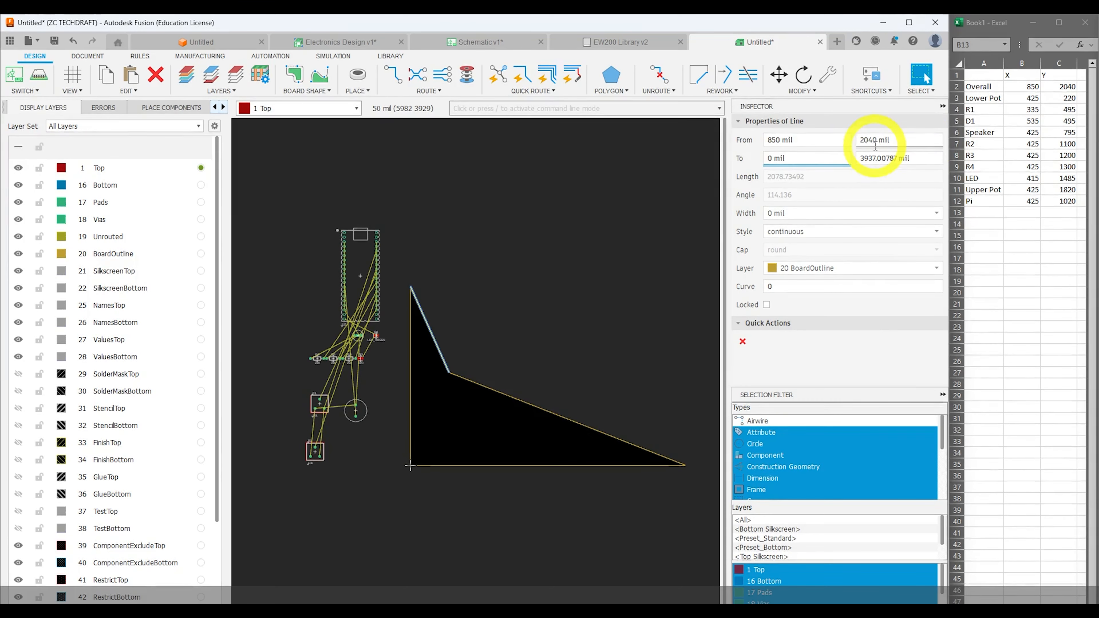
Set the To point's Y coordinate of the board outline's top edge to 2040 mil.
click(880, 159)
text(2)
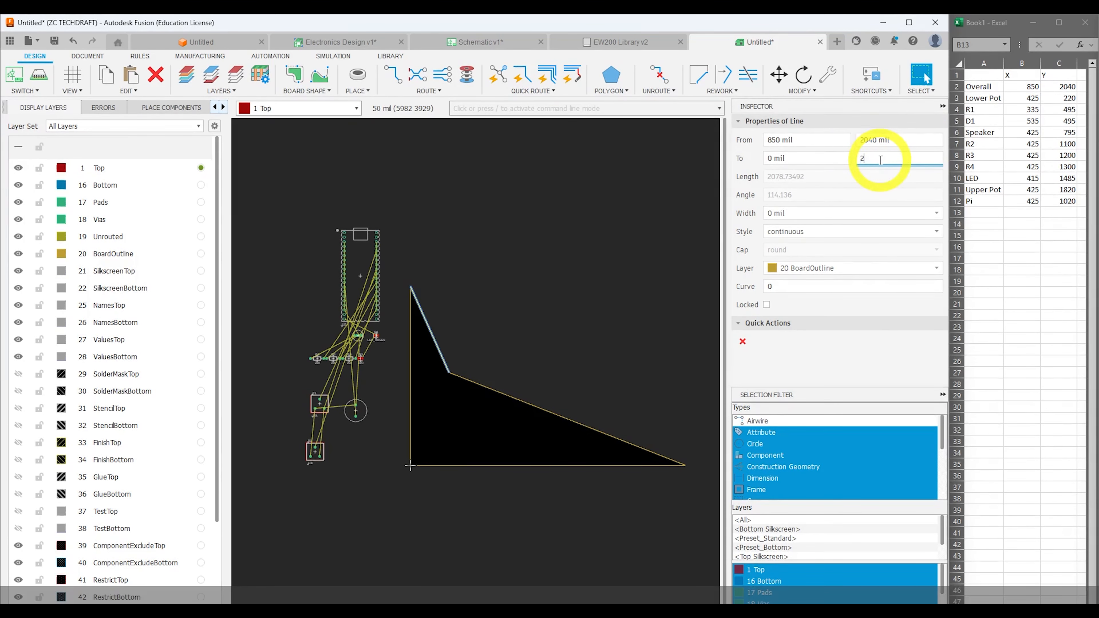
text(040)
key(Return)
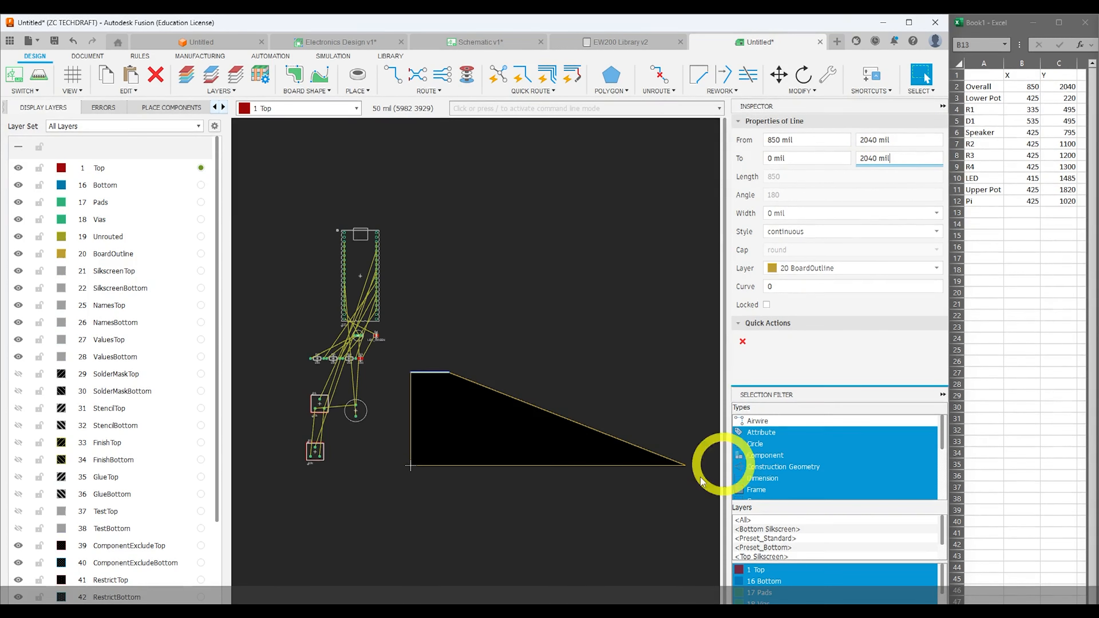
Set the To point's X coordinate of the board outline's bottom edge to 850 mil.
click(593, 466)
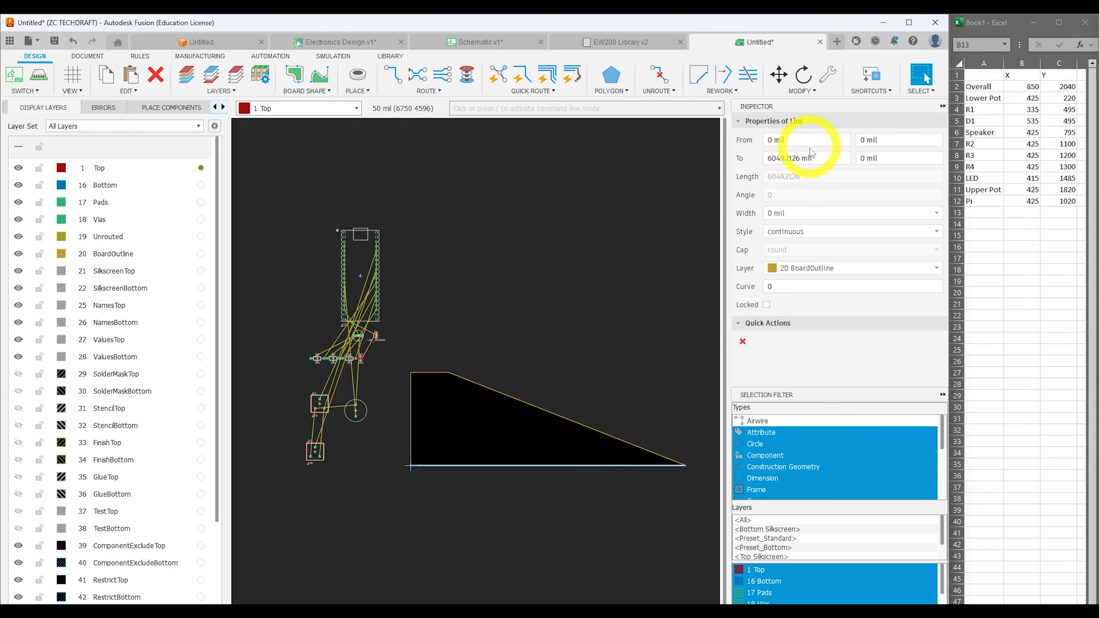
click(816, 159)
text(850)
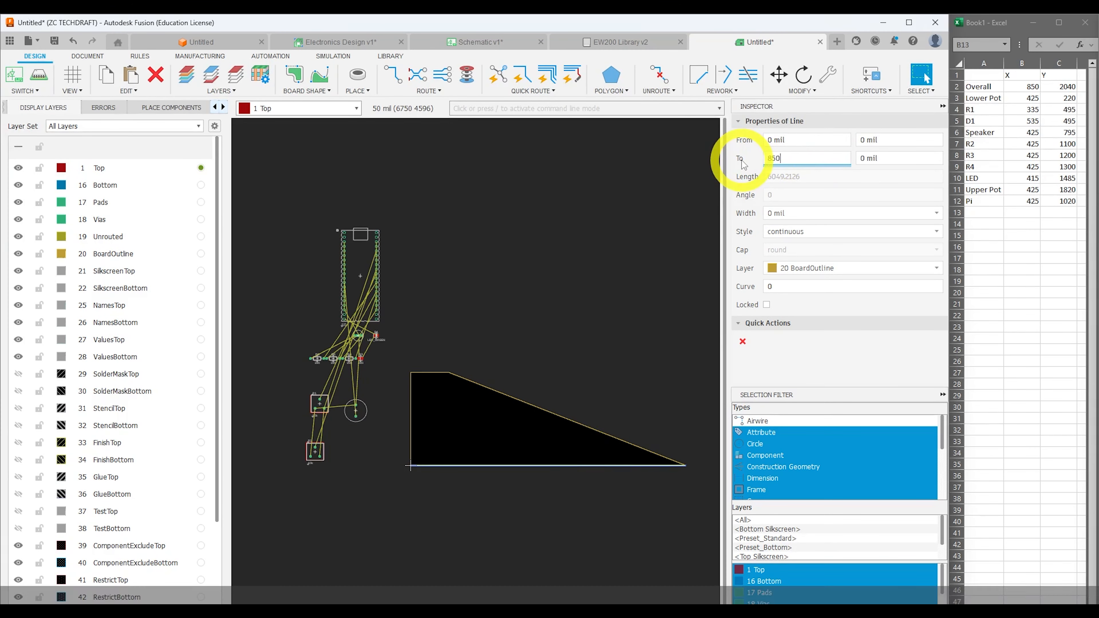
key(Return)
click(625, 295)
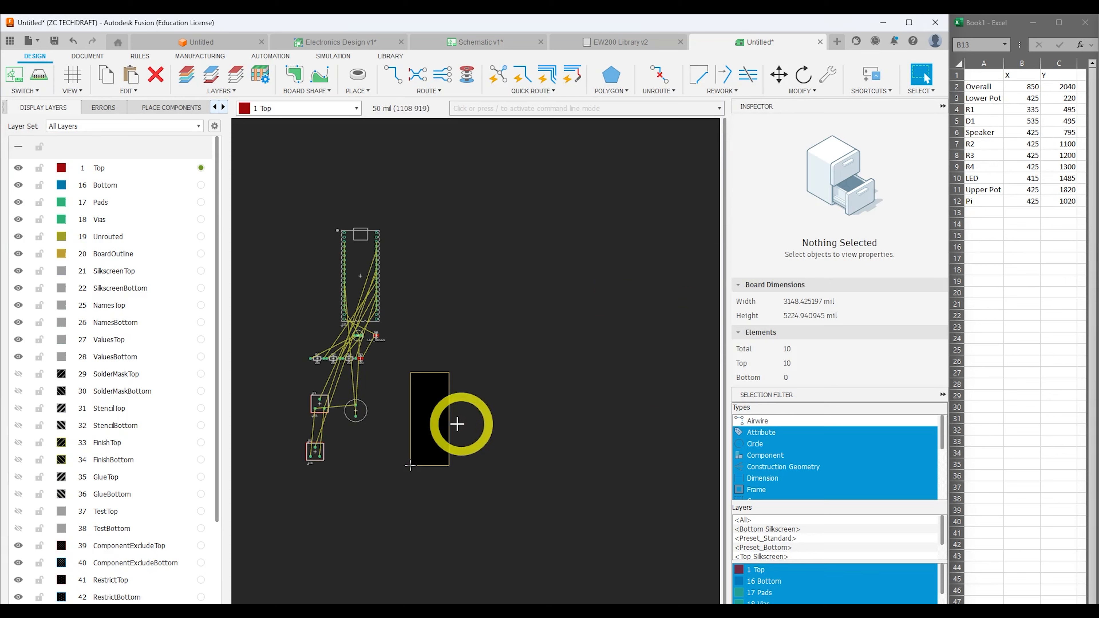
Move the Pico onto the resized board and mirror it to the bottom side, roughly centred at about 420, 1020 mil.
scroll(392, 434, up, 2)
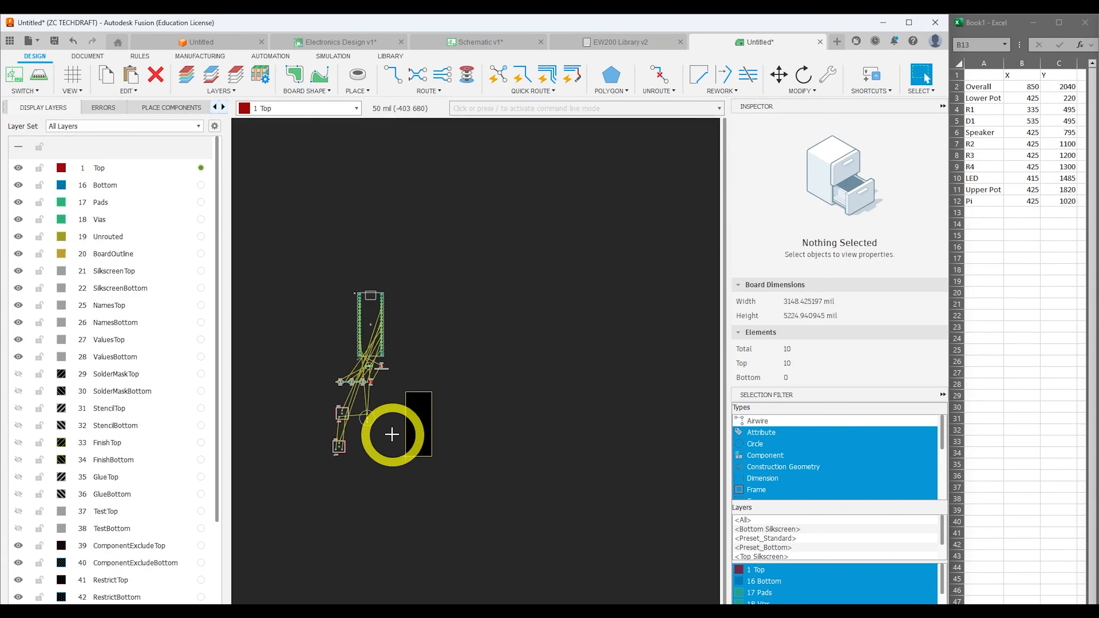
scroll(392, 434, up, 1)
middle_drag(397, 407, 491, 474)
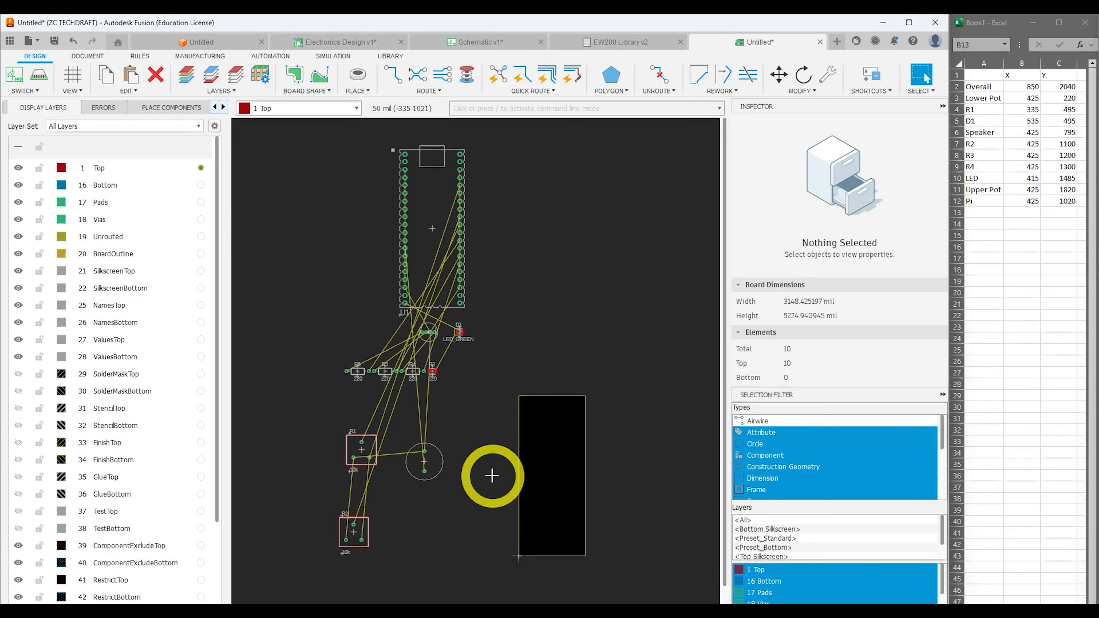
drag(404, 222, 565, 468)
drag(492, 451, 579, 460)
click(609, 461)
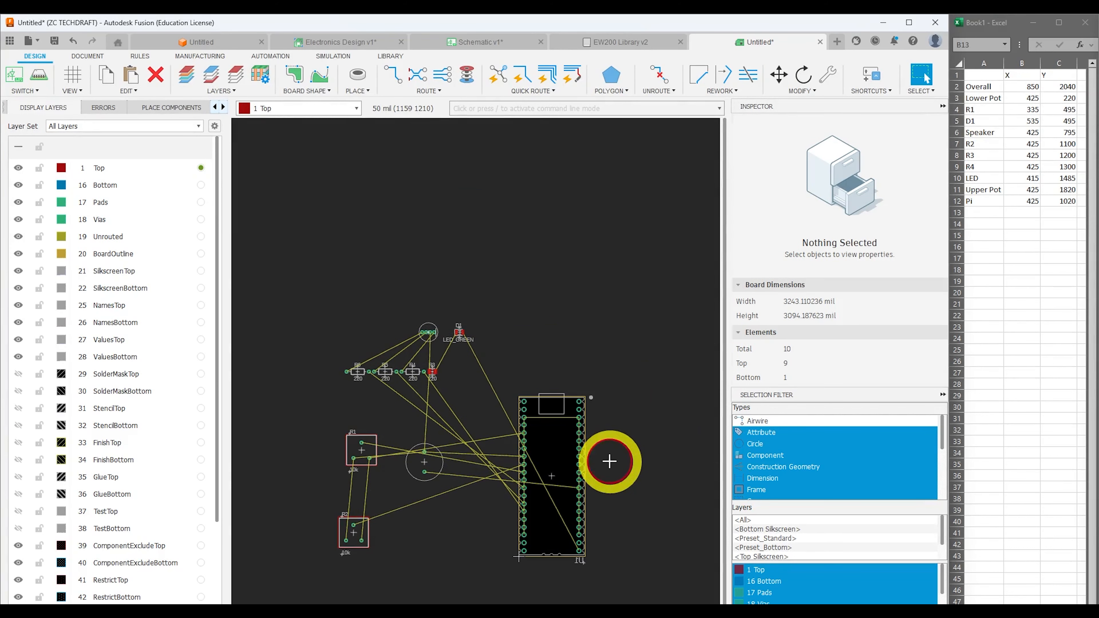
Set the Pico's position to X 425 mil and Y 1020 mil.
middle_drag(613, 479, 605, 429)
click(570, 422)
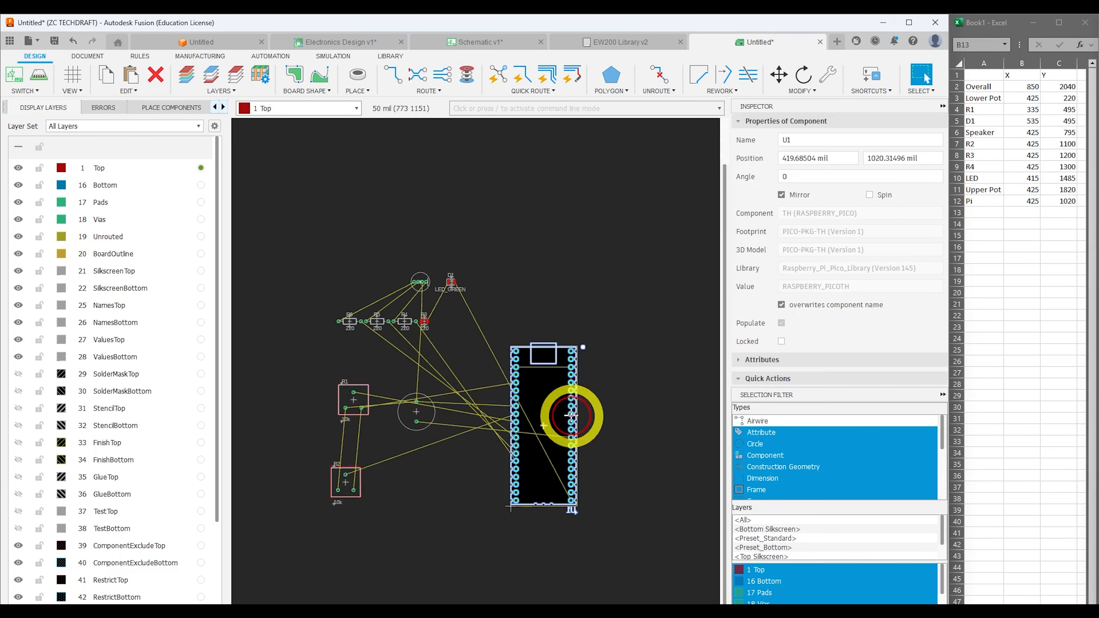
triple_click(840, 163)
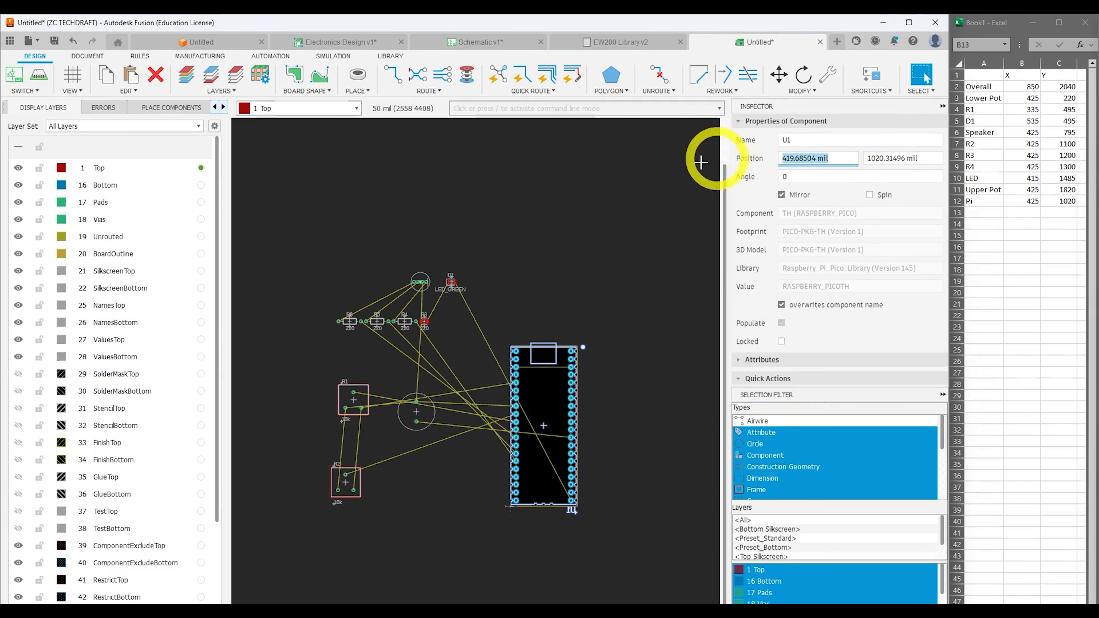
text(42)
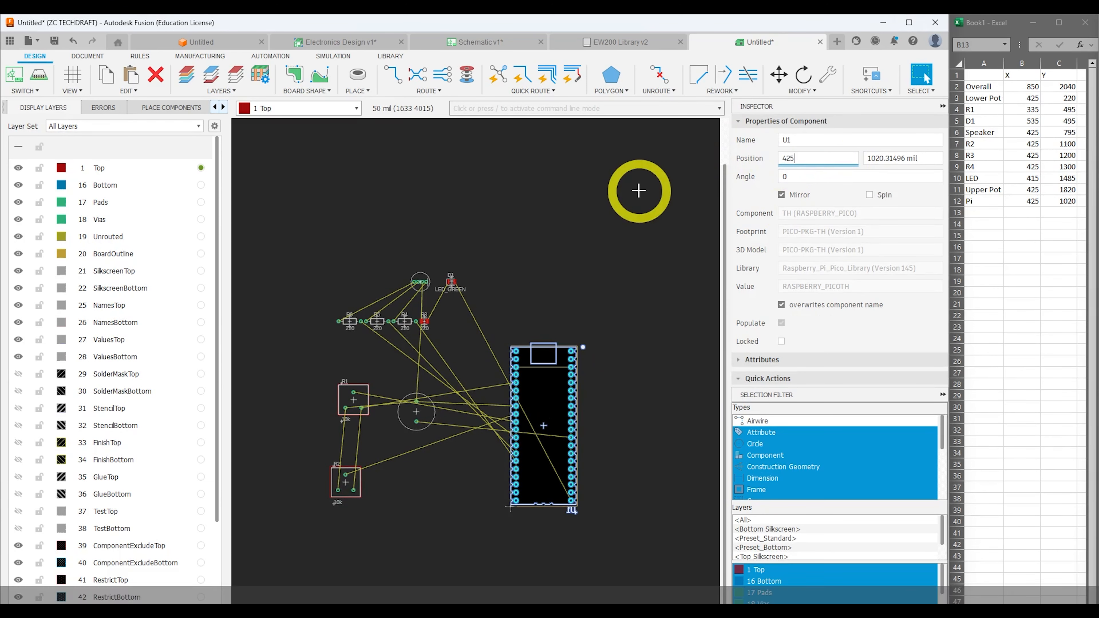
text(5)
key(Tab)
text(102)
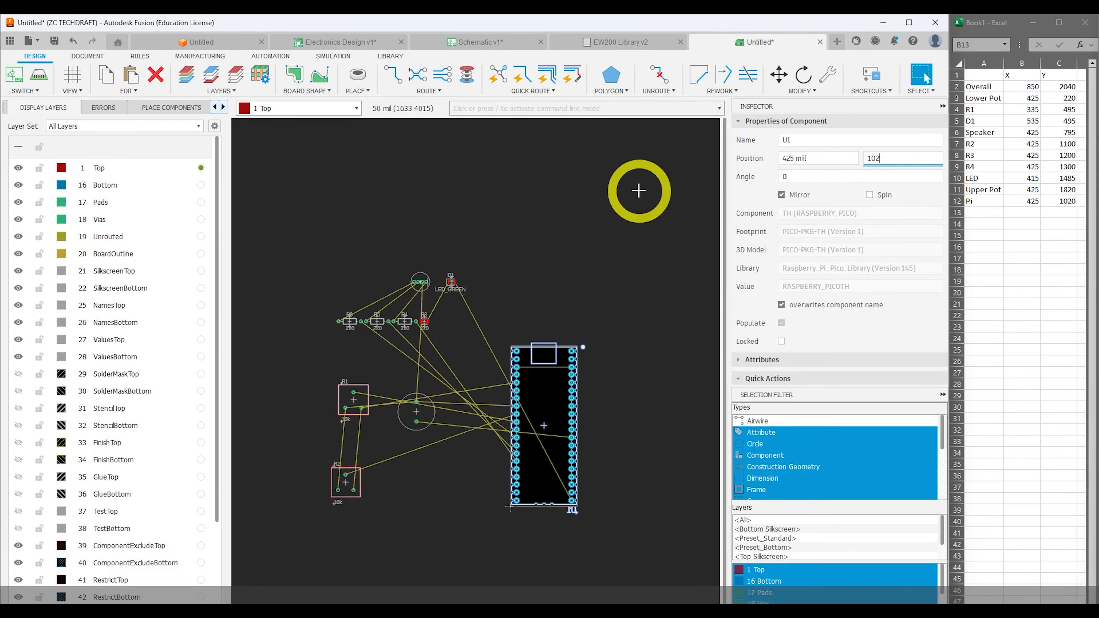
text(0 mil)
click(618, 305)
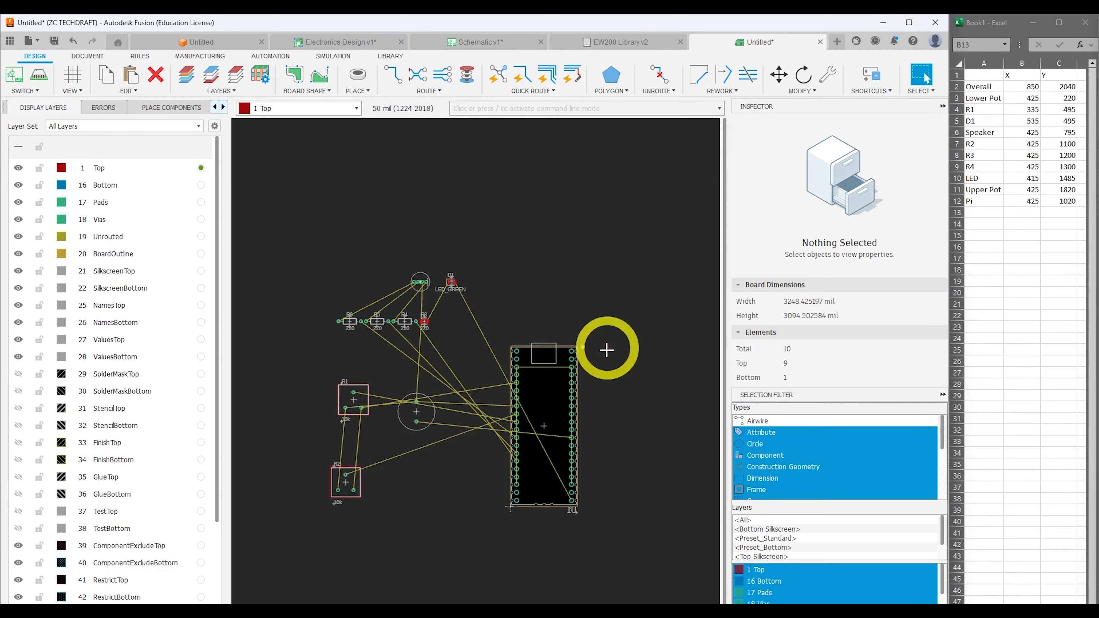
Delete the U1 name label below the Pico.
click(570, 517)
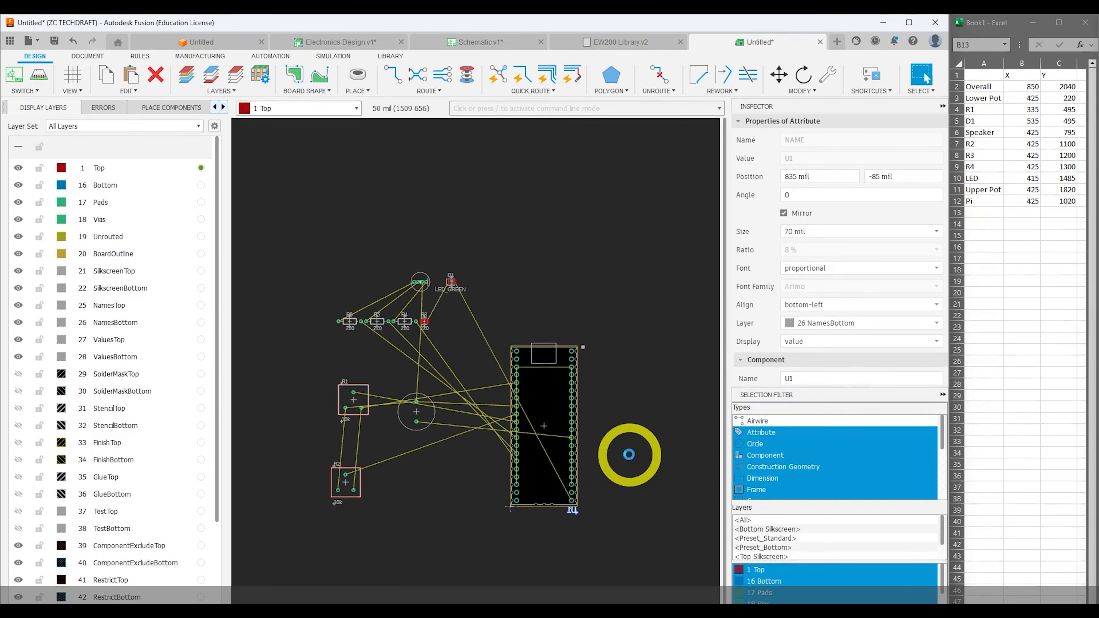
click(620, 458)
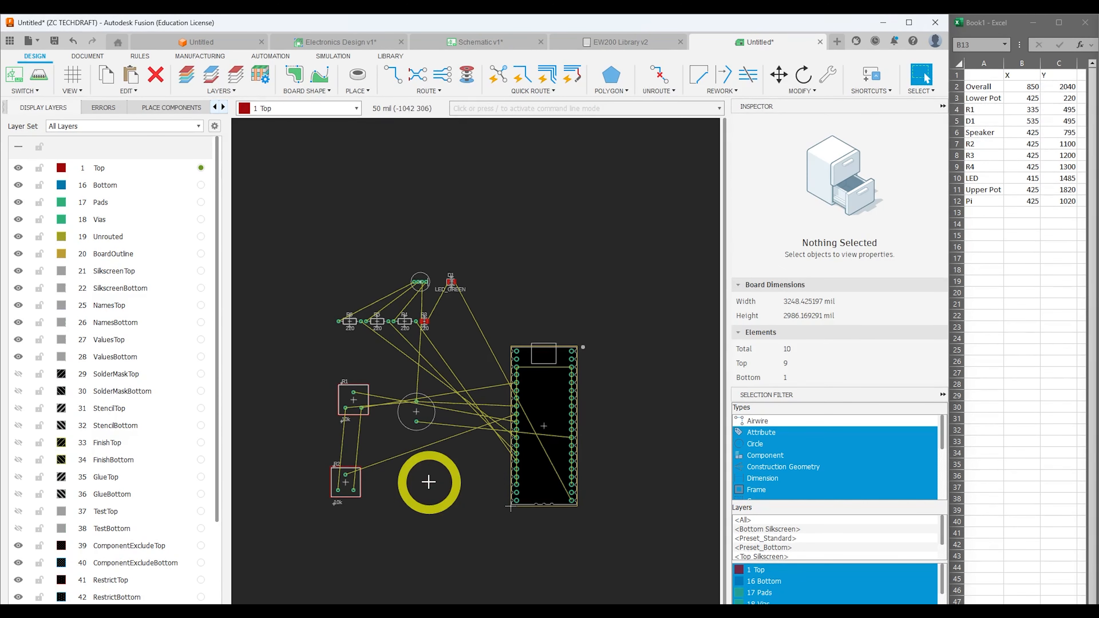
scroll(346, 482, up, 3)
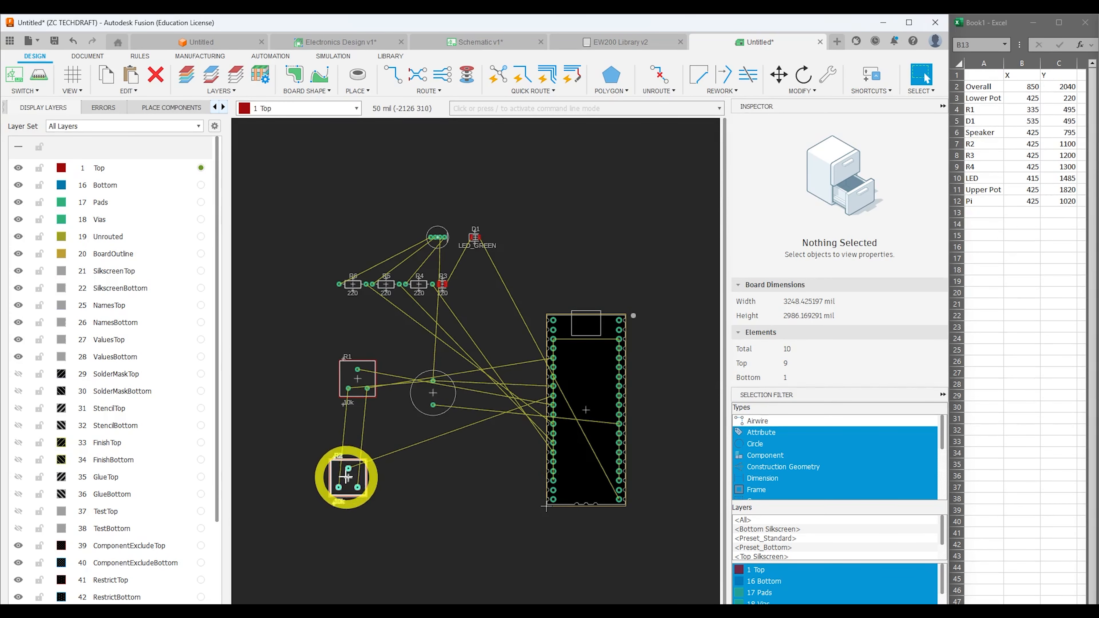
Move potentiometer R2 next to the board's lower end and delete its name and value labels.
drag(346, 477, 459, 482)
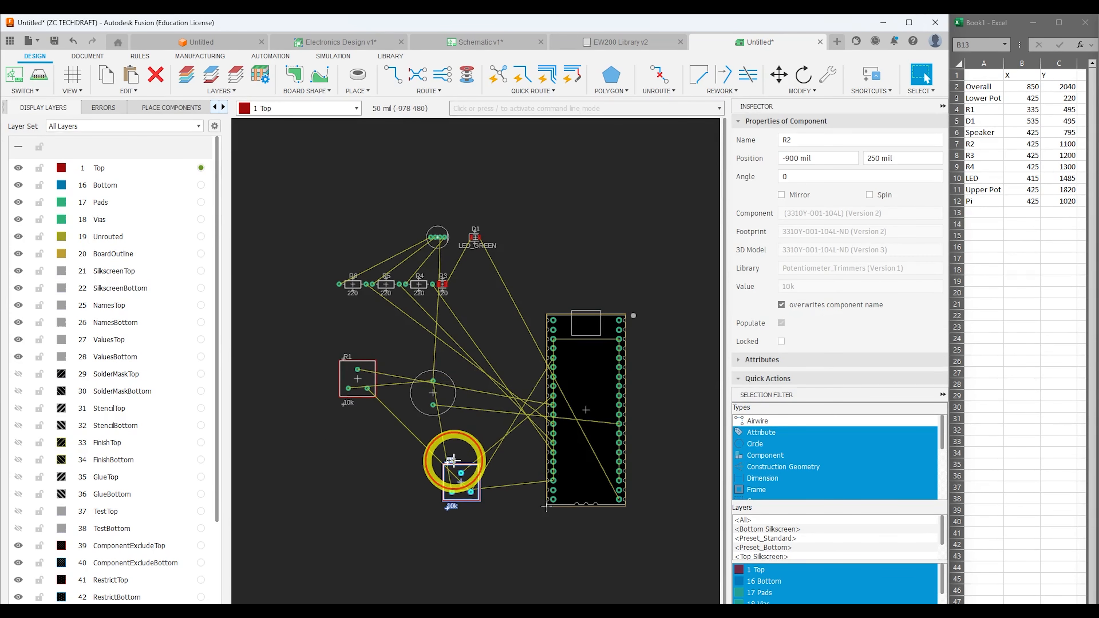
click(453, 461)
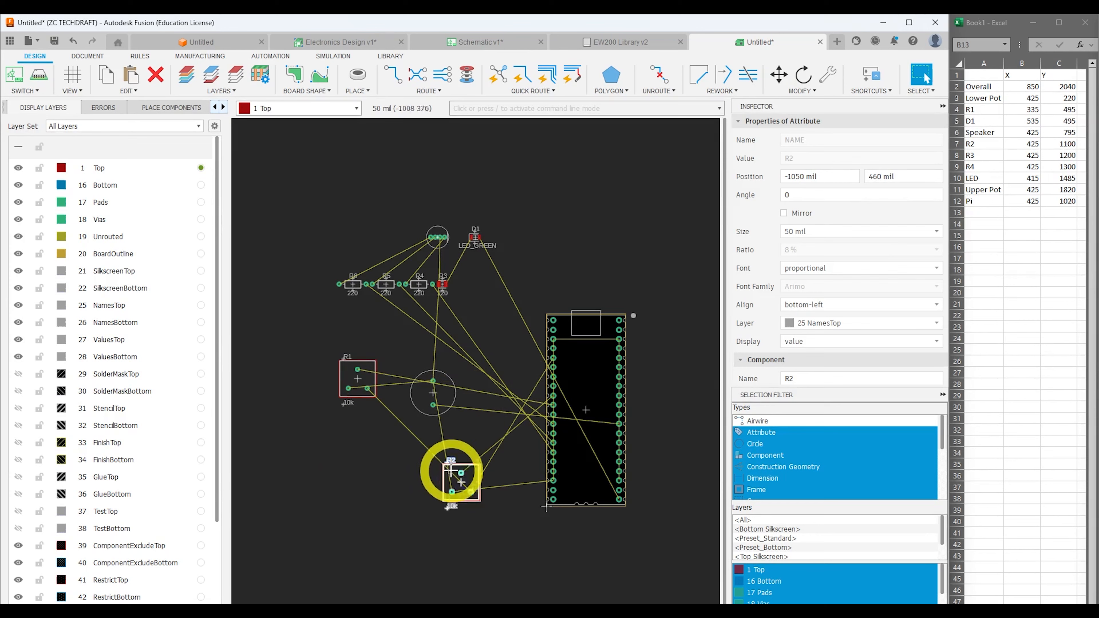
click(457, 515)
Place potentiometer R2 inside the board's lower end at a 90 degree angle, positioned at X 425 mil and Y 220 mil.
drag(453, 510, 585, 477)
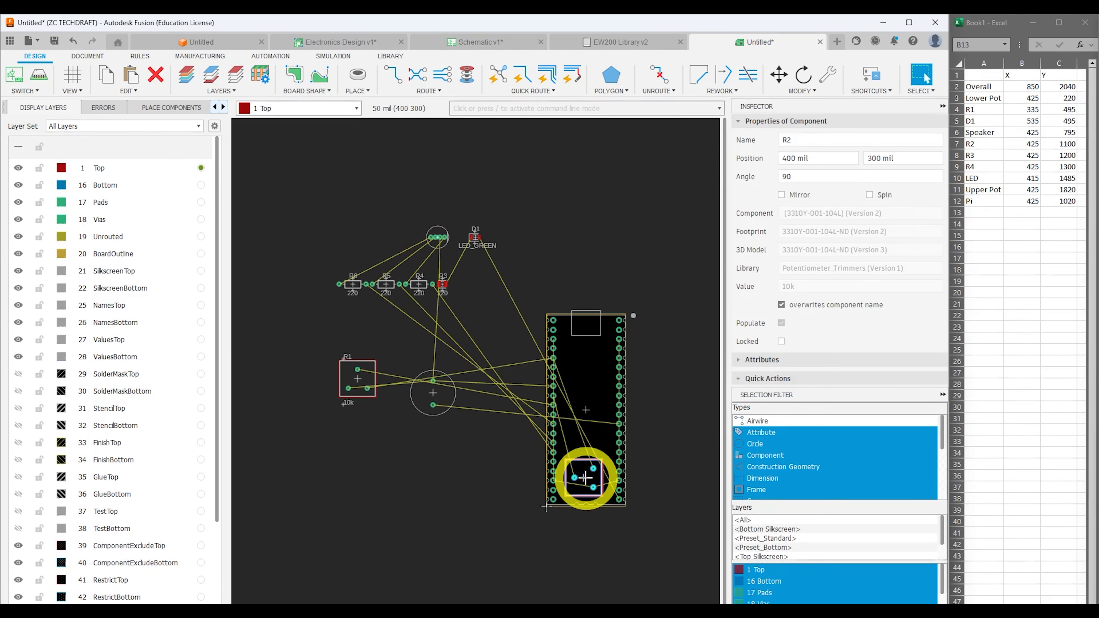
click(826, 153)
drag(817, 159, 743, 161)
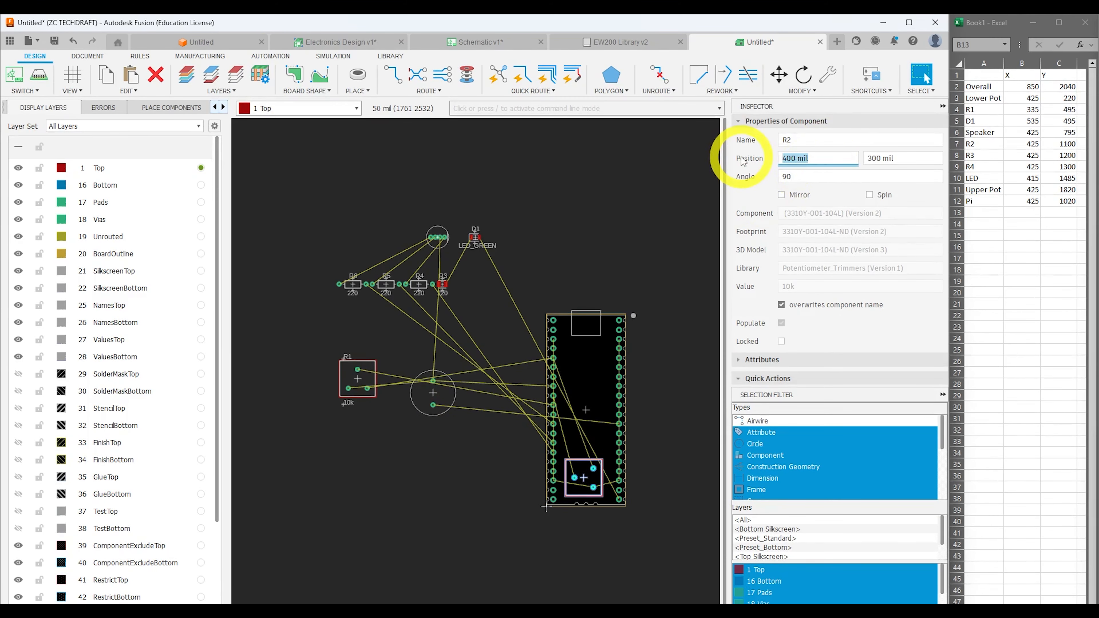
text(425)
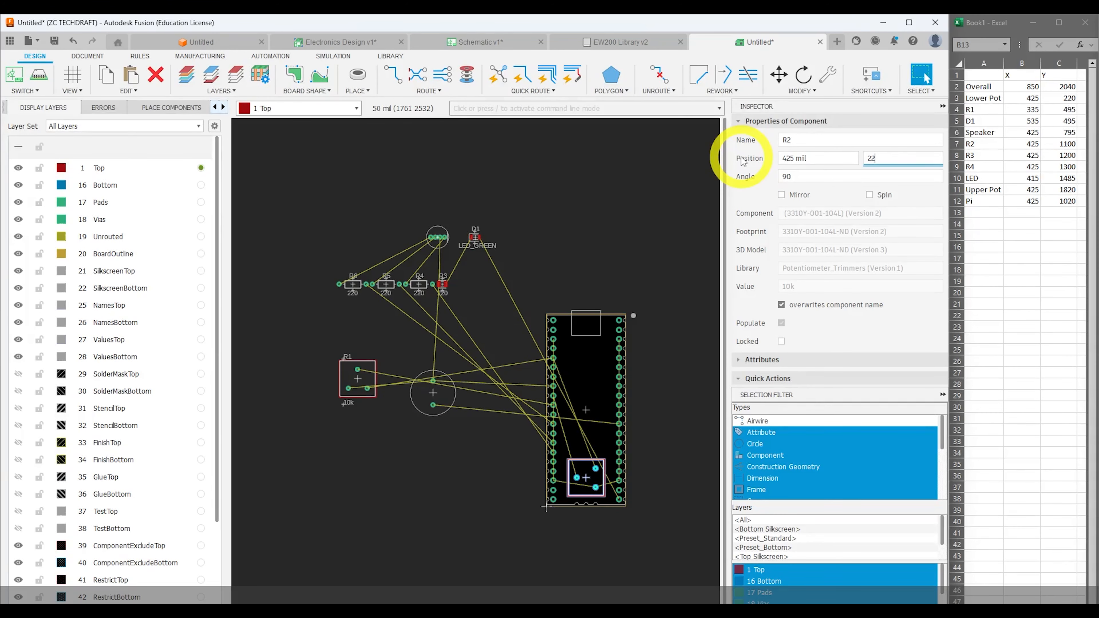
click(466, 456)
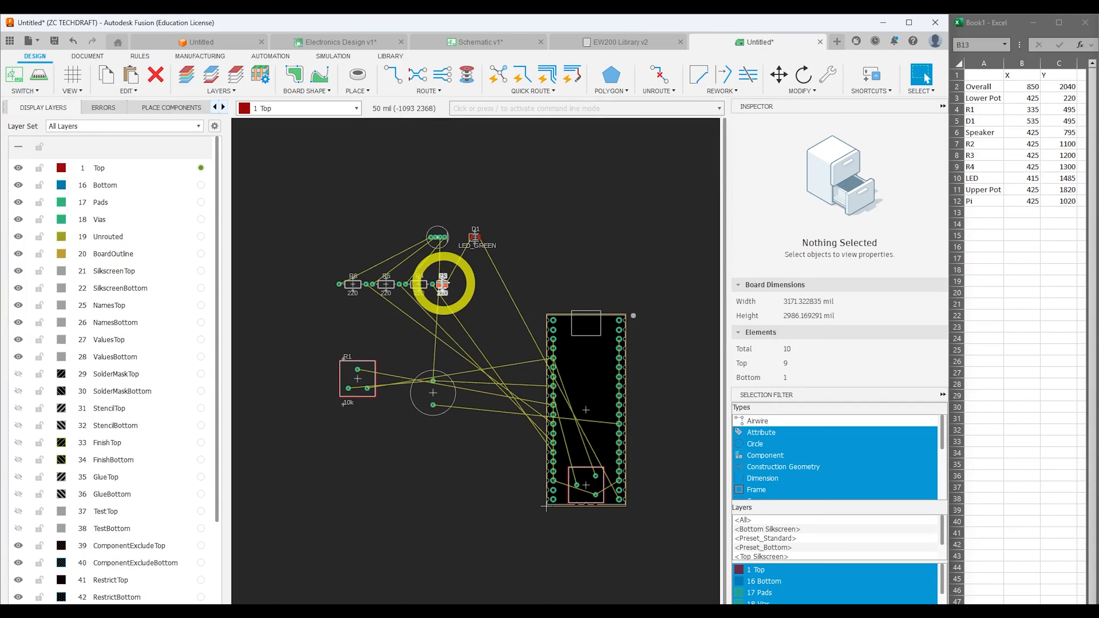
Move resistor R3 and LED D1 onto the board above the lower potentiometer, with R3 at about 350, 600 mil and D1 at about 550, 600 mil.
drag(442, 282, 504, 446)
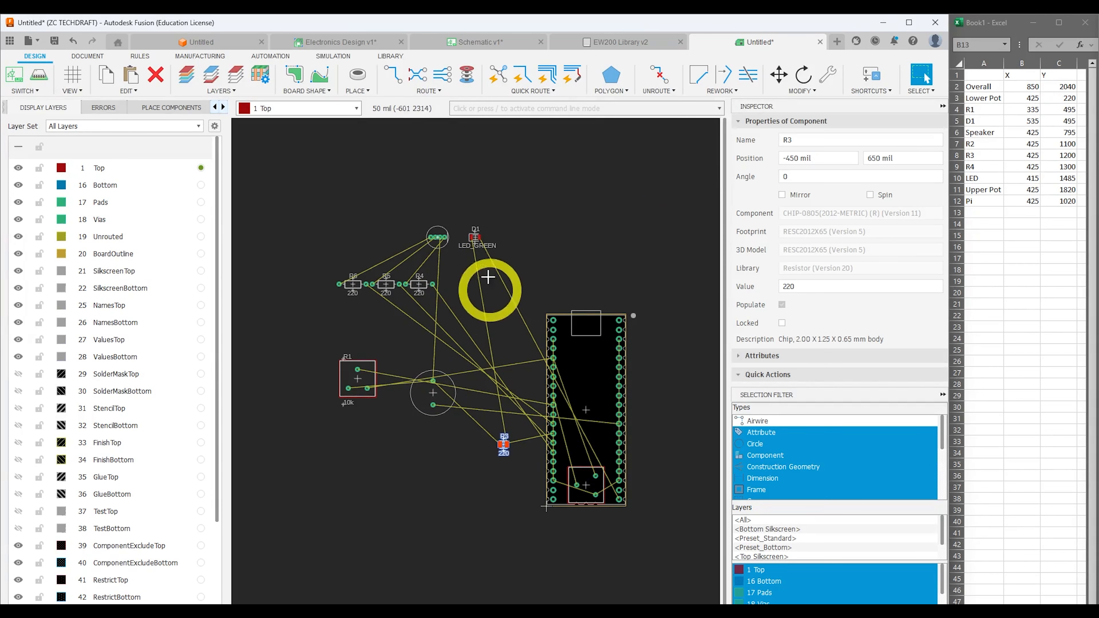
drag(476, 238, 599, 448)
drag(503, 444, 581, 454)
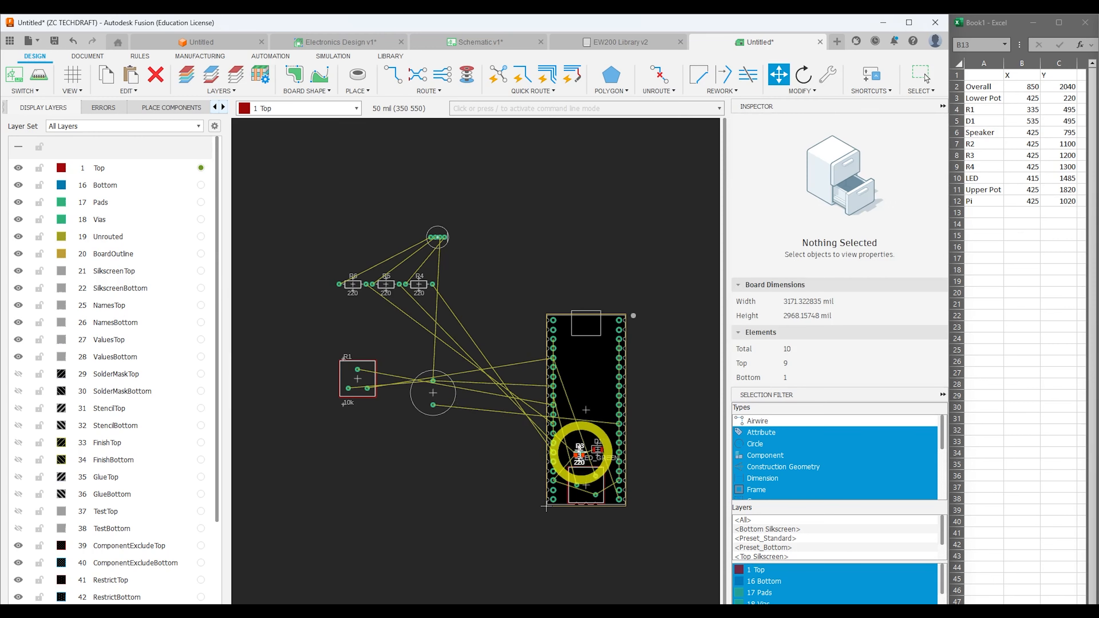
click(924, 75)
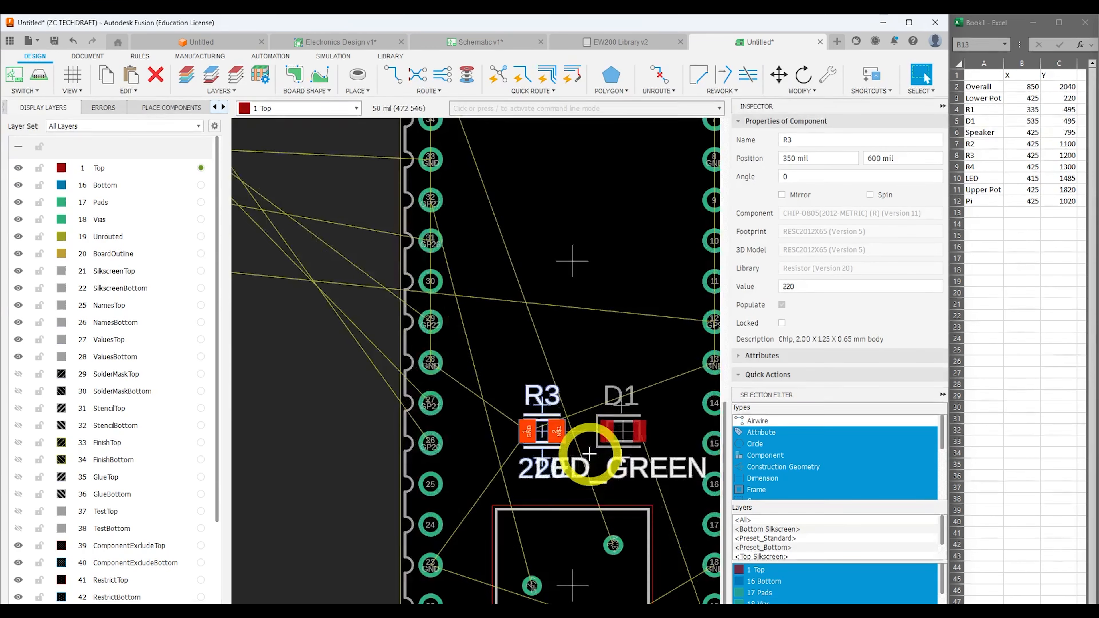
Rotate resistor R3 to 180 degrees and return it to 0 degrees.
middle_drag(589, 453, 542, 454)
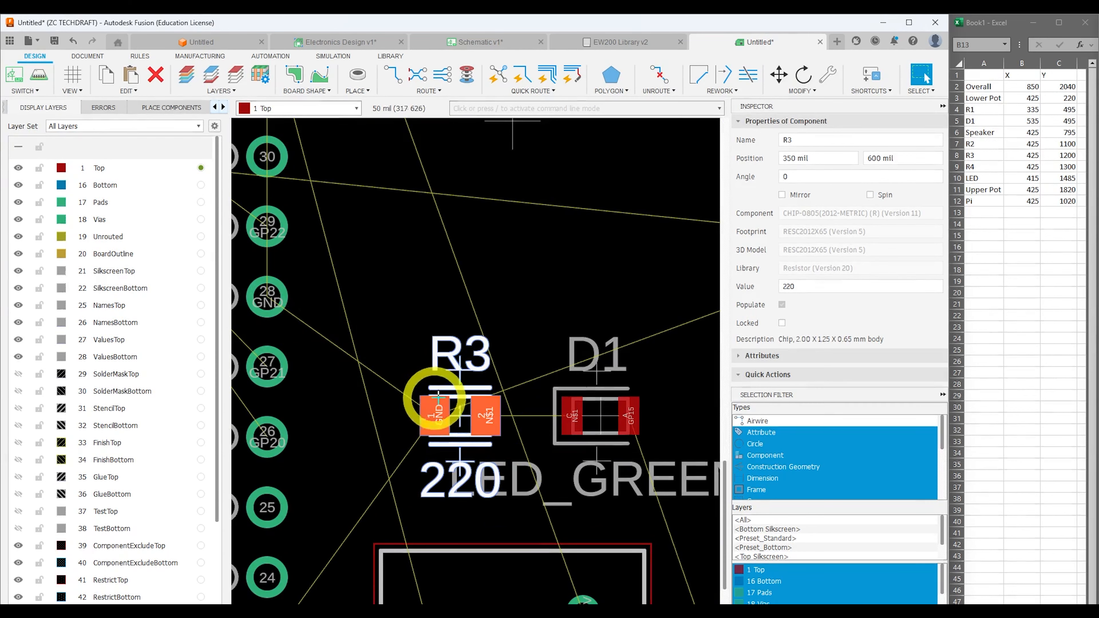
drag(487, 415, 428, 411)
right_click(491, 407)
right_click(491, 407)
click(924, 74)
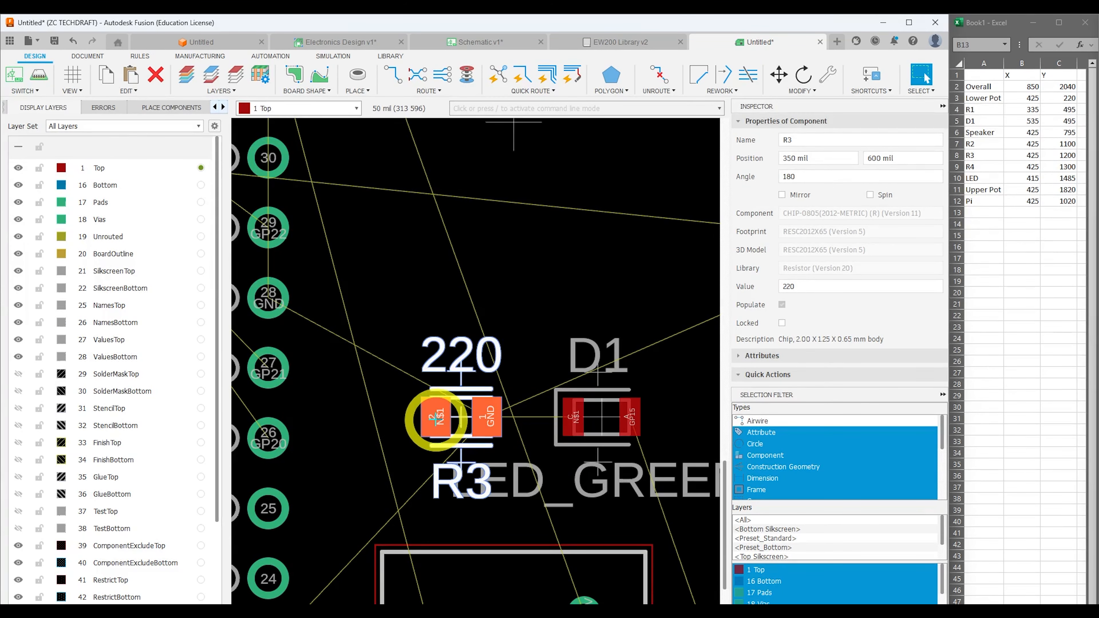
drag(435, 420, 488, 417)
right_click(441, 418)
right_click(441, 417)
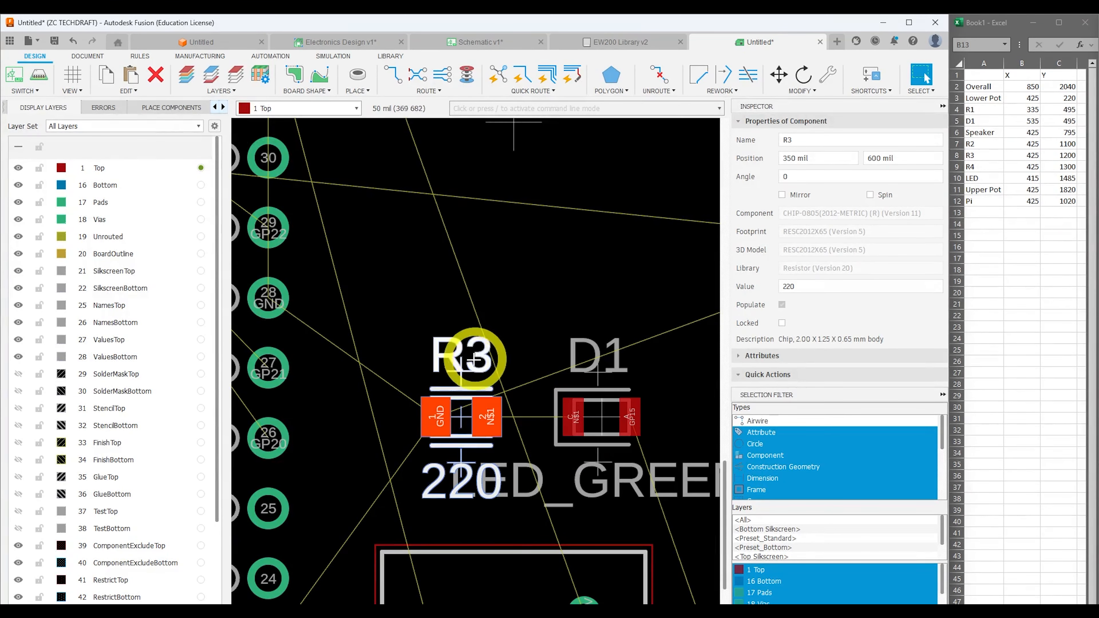
Delete R3's 220 value label and D1's LED_GREEN value label.
click(457, 491)
key(Delete)
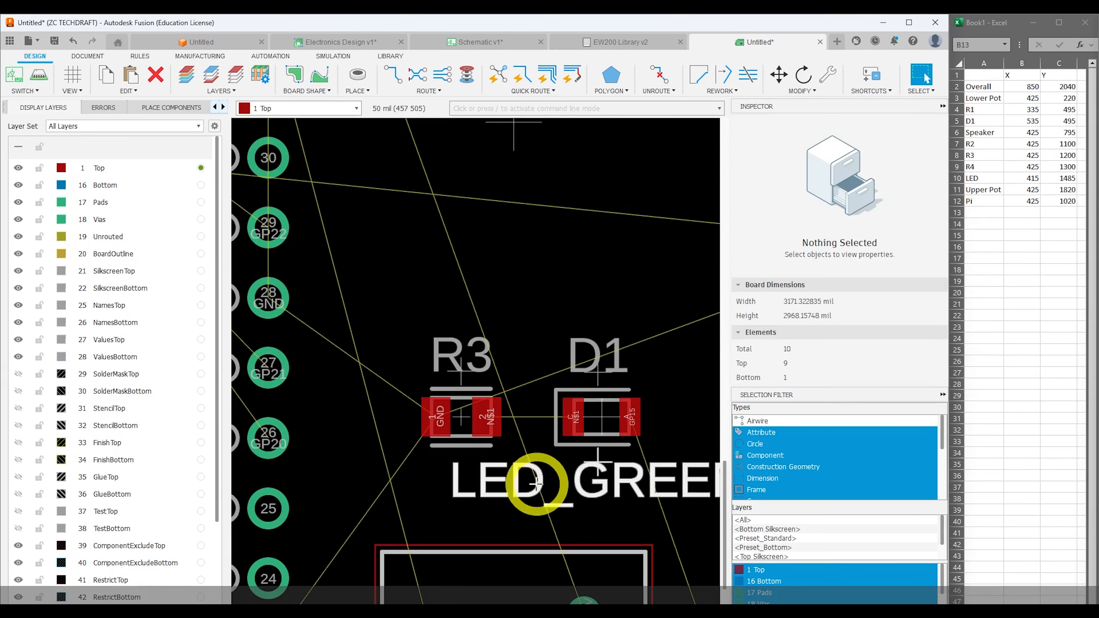
click(530, 493)
key(Delete)
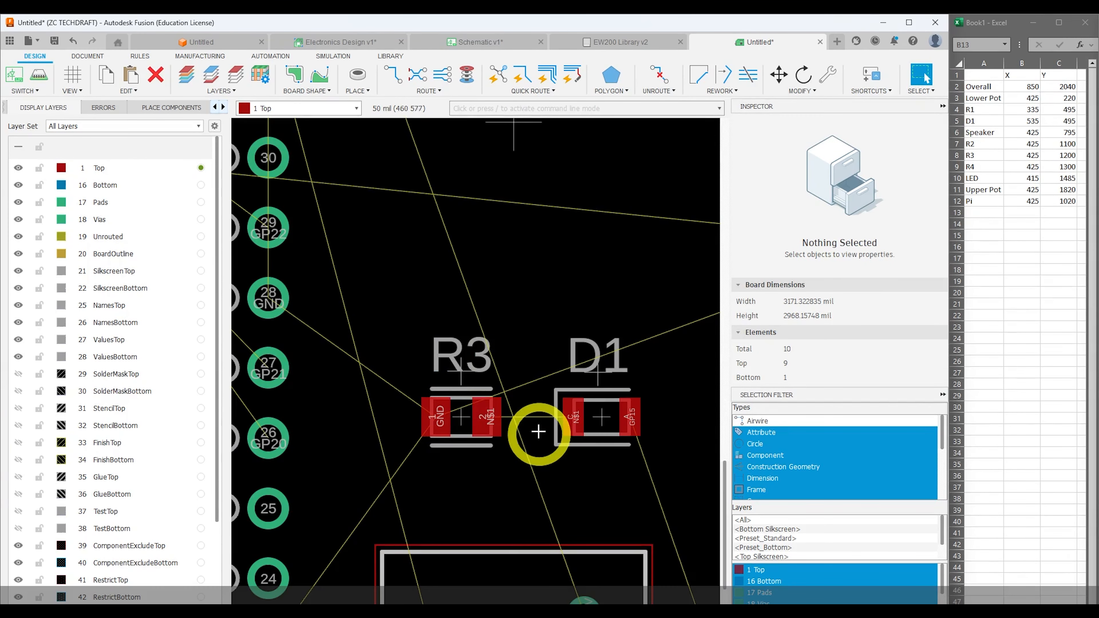
Set resistor R3's position to X 335 mil and Y 495 mil.
scroll(537, 430, down, 2)
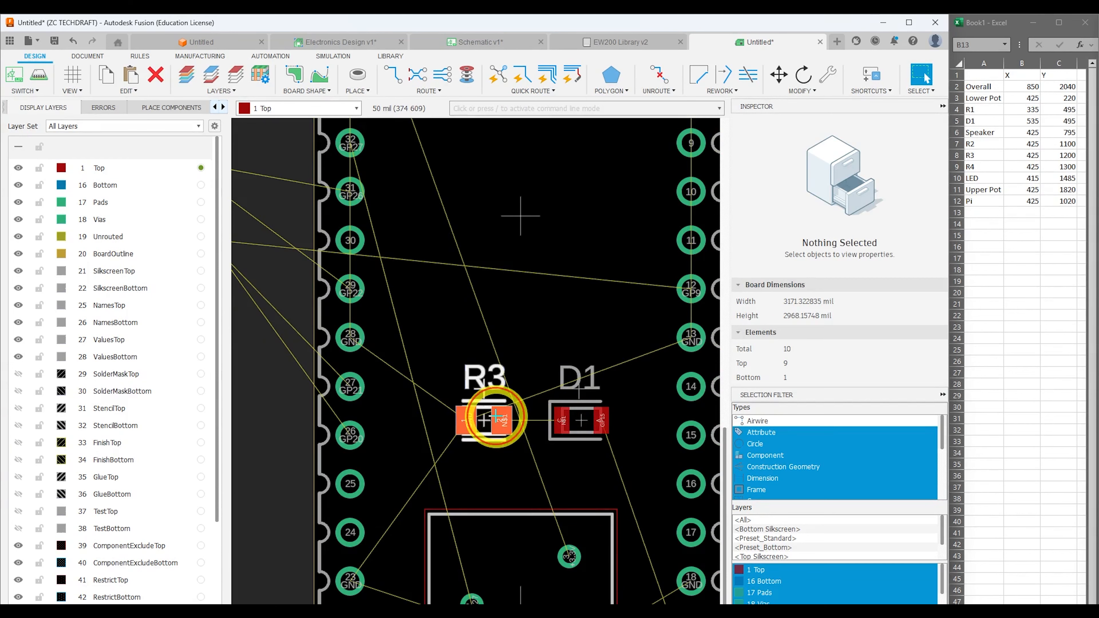
click(485, 420)
drag(821, 159, 750, 163)
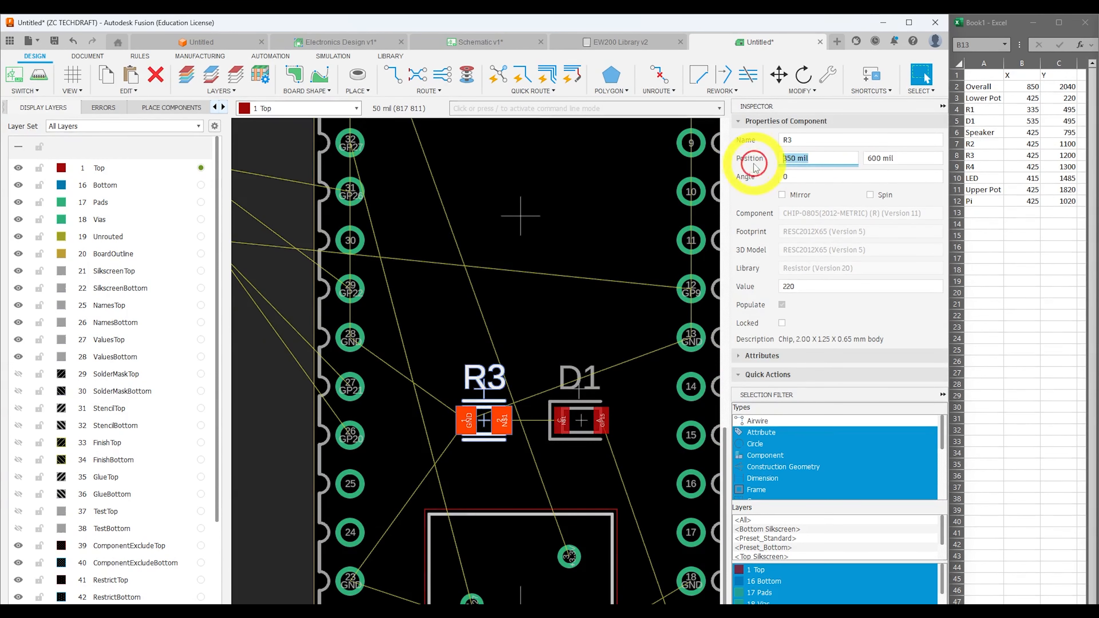
text(335)
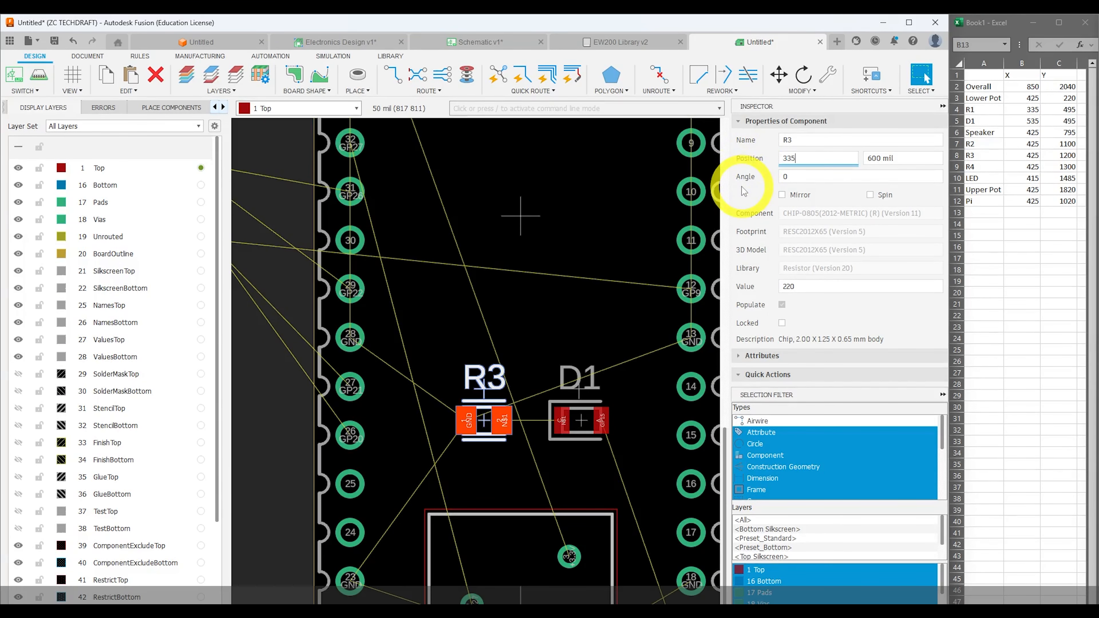
key(Tab)
key(ctrl+a)
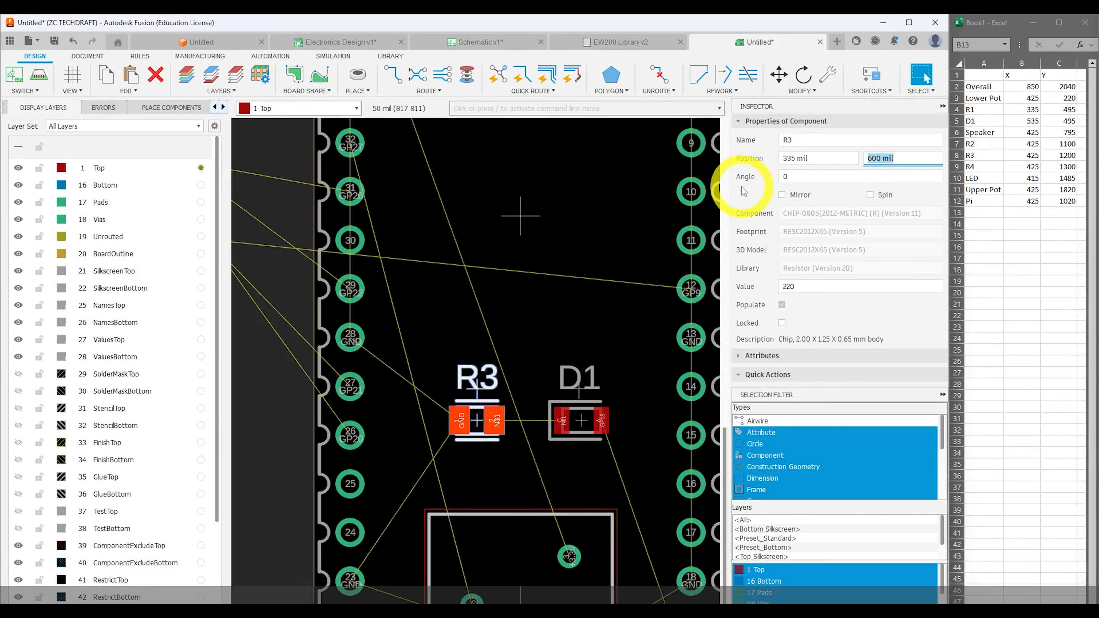
text(495)
key(Return)
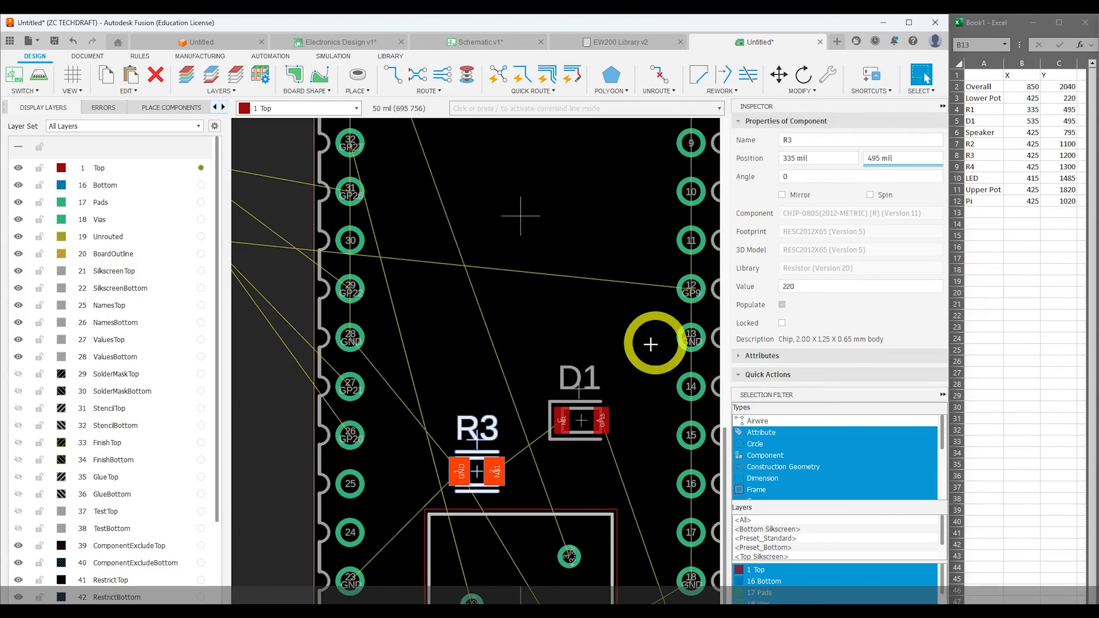
Set LED D1's position to X 535 mil and Y 495 mil.
click(576, 416)
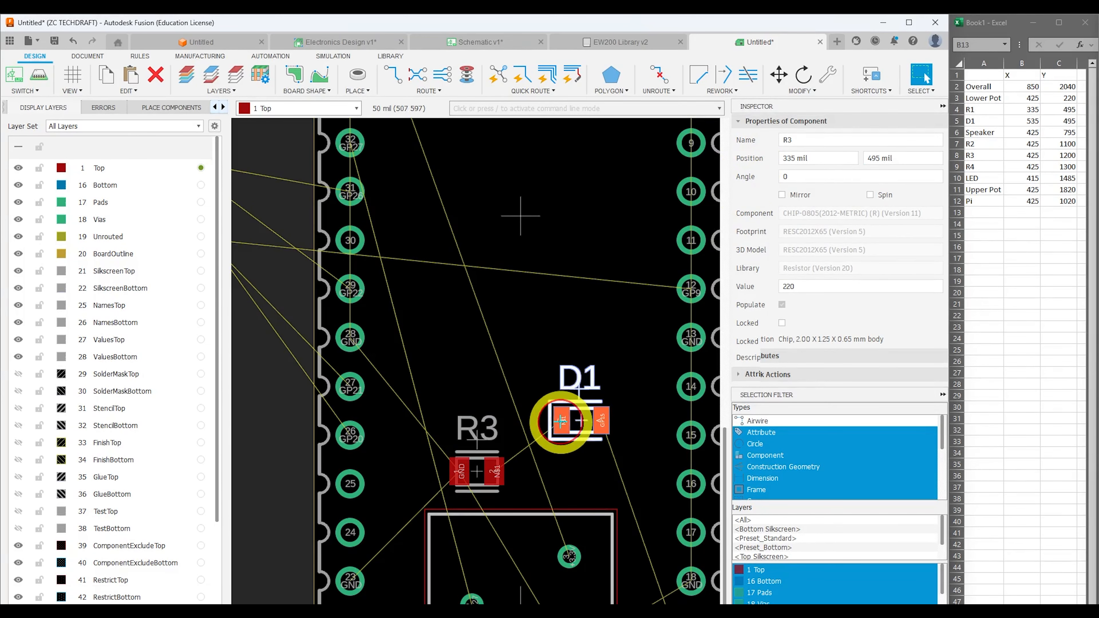
triple_click(792, 158)
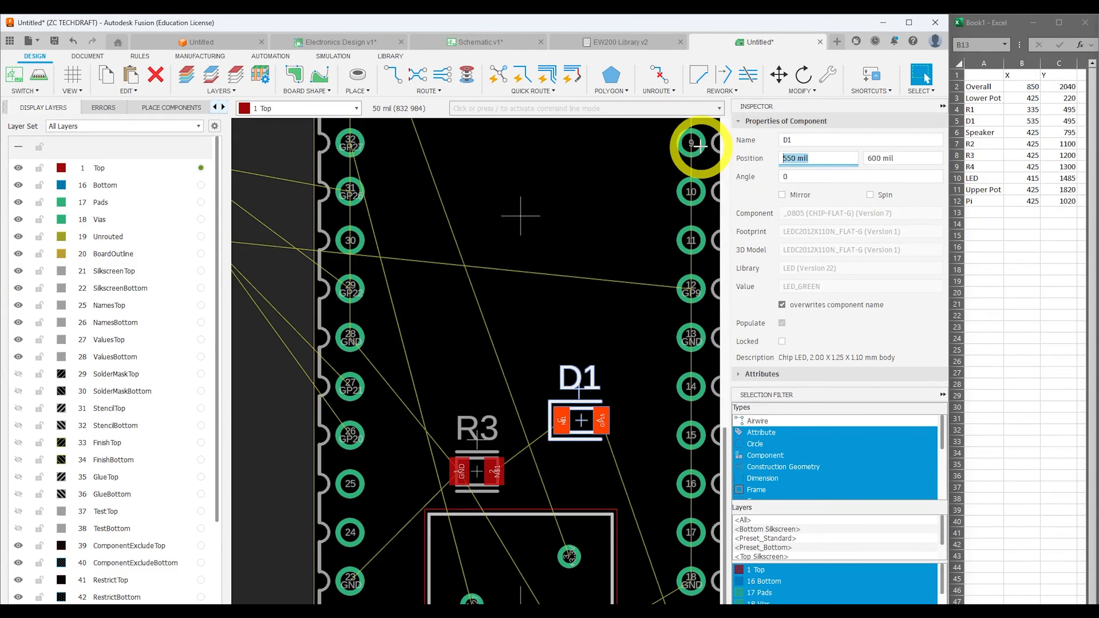
text(535)
key(Tab)
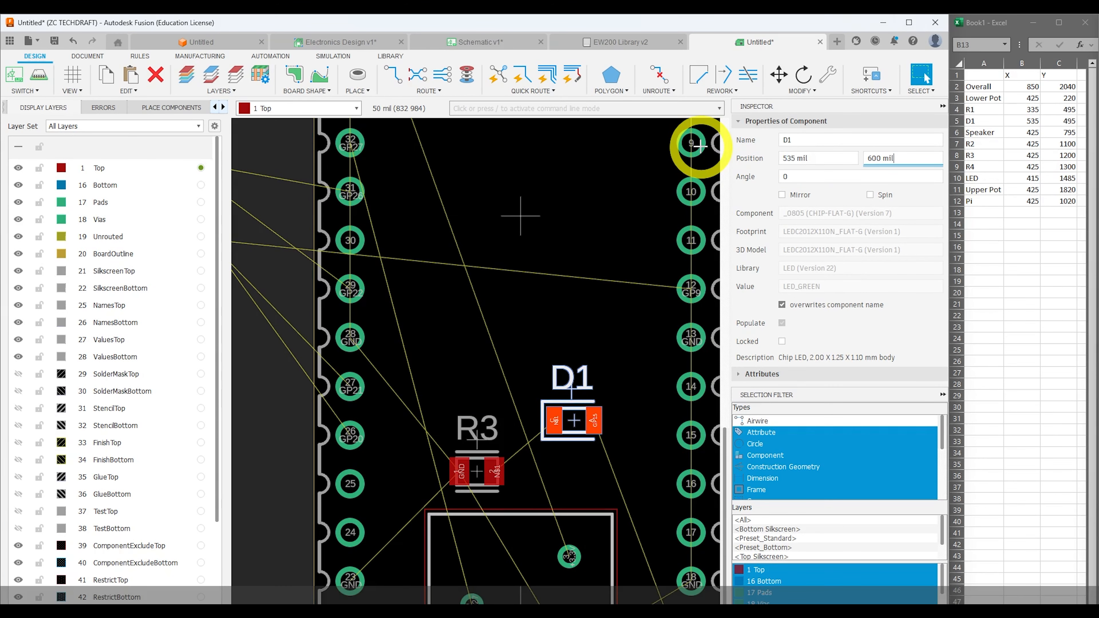
key(ctrl+a)
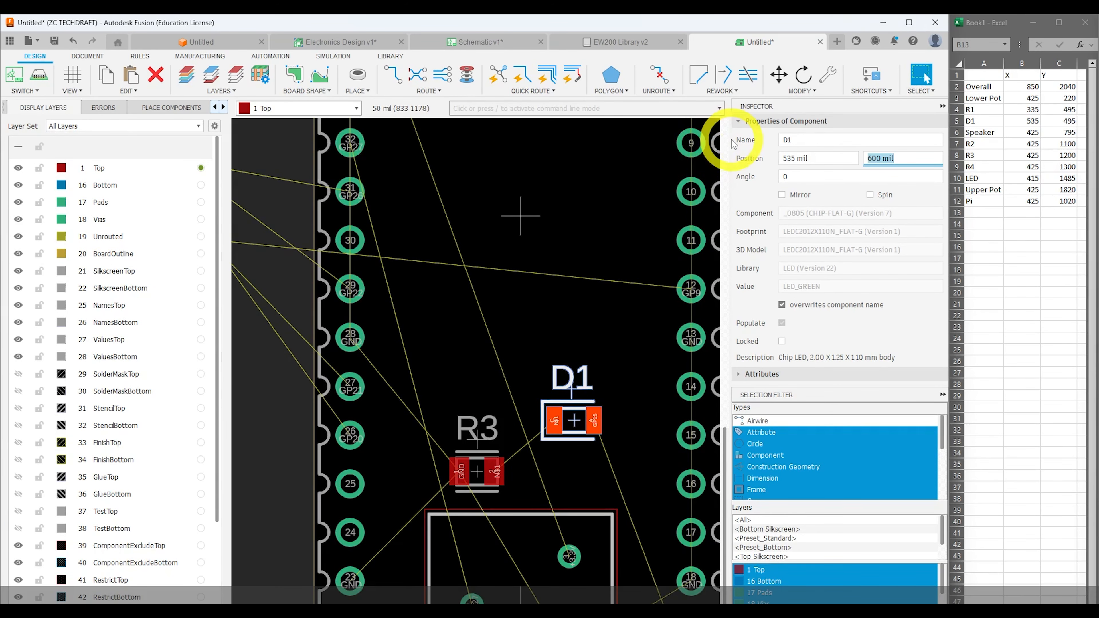
text(495)
key(Return)
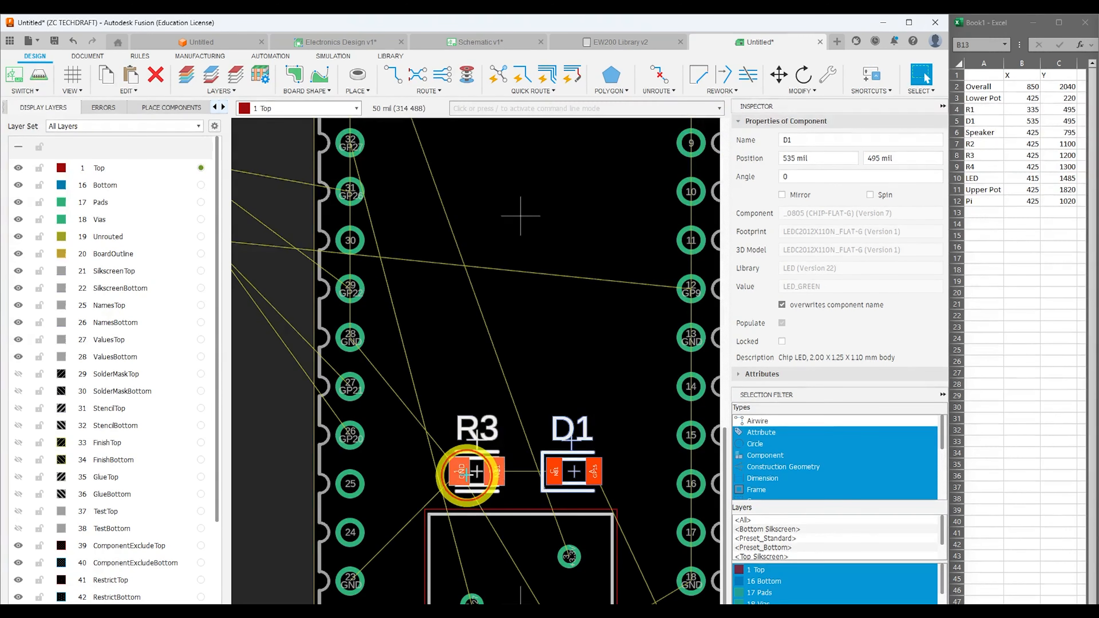
click(476, 471)
click(534, 376)
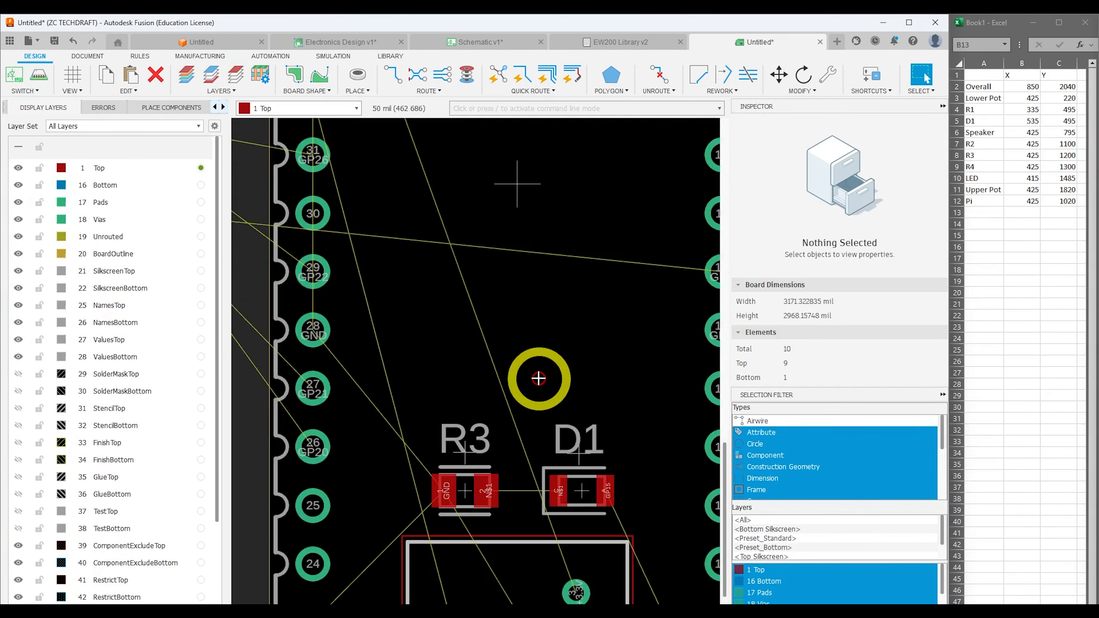
Move the buzzer onto the board above R3 and D1 and set its position to X 425 mil and Y 795 mil.
scroll(537, 376, down, 5)
scroll(539, 379, down, 2)
middle_drag(414, 386, 455, 438)
drag(358, 358, 585, 407)
drag(838, 154, 709, 152)
text(425)
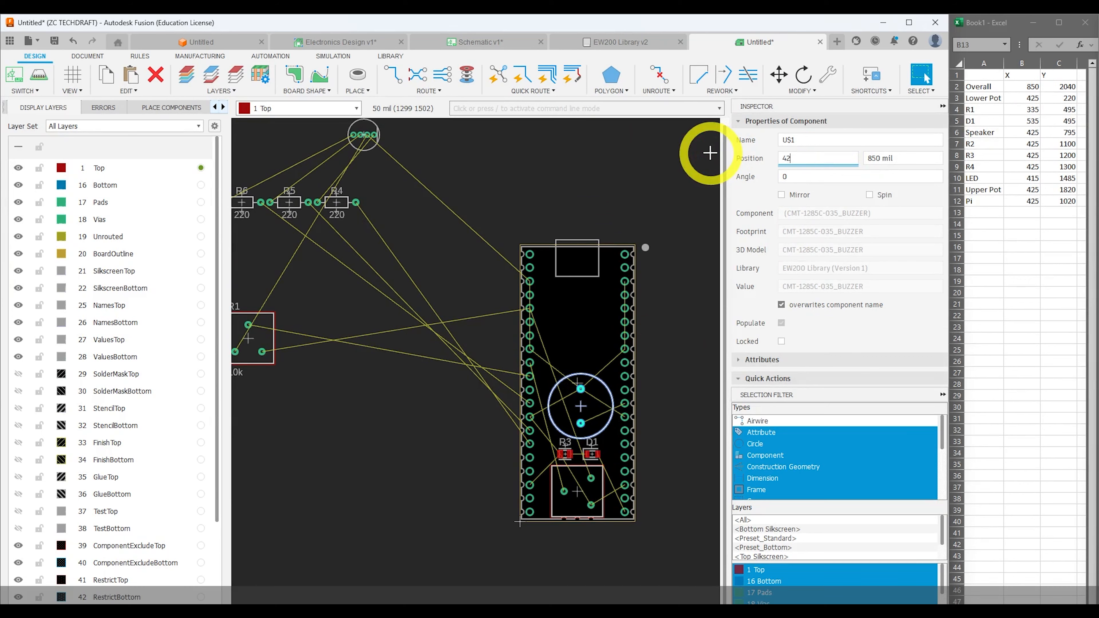
key(Tab)
text(79)
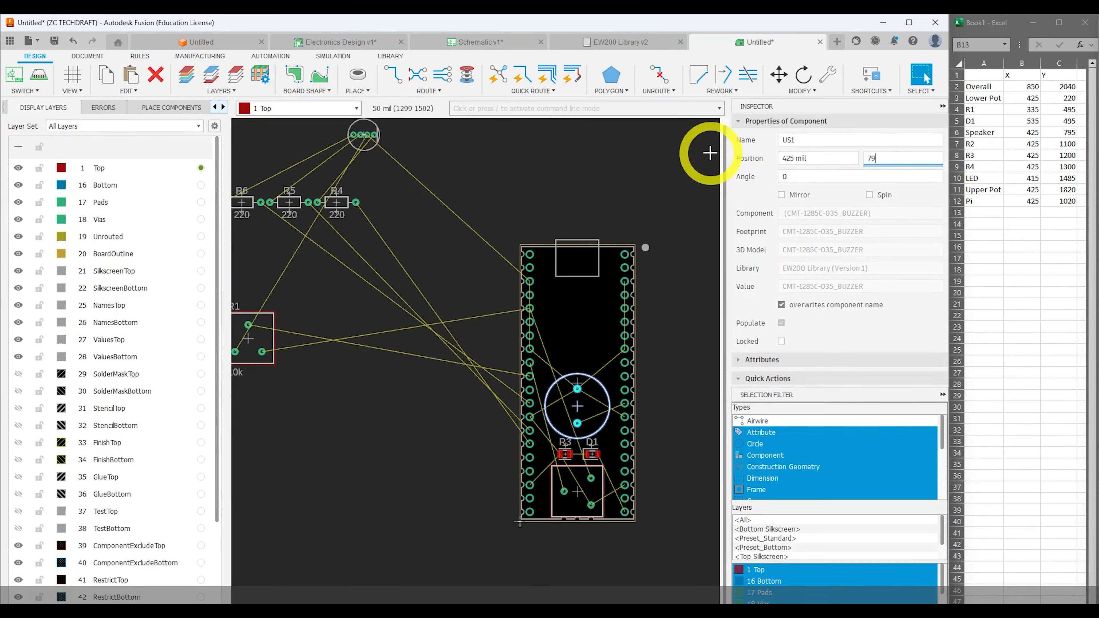
text(5)
key(Return)
click(434, 466)
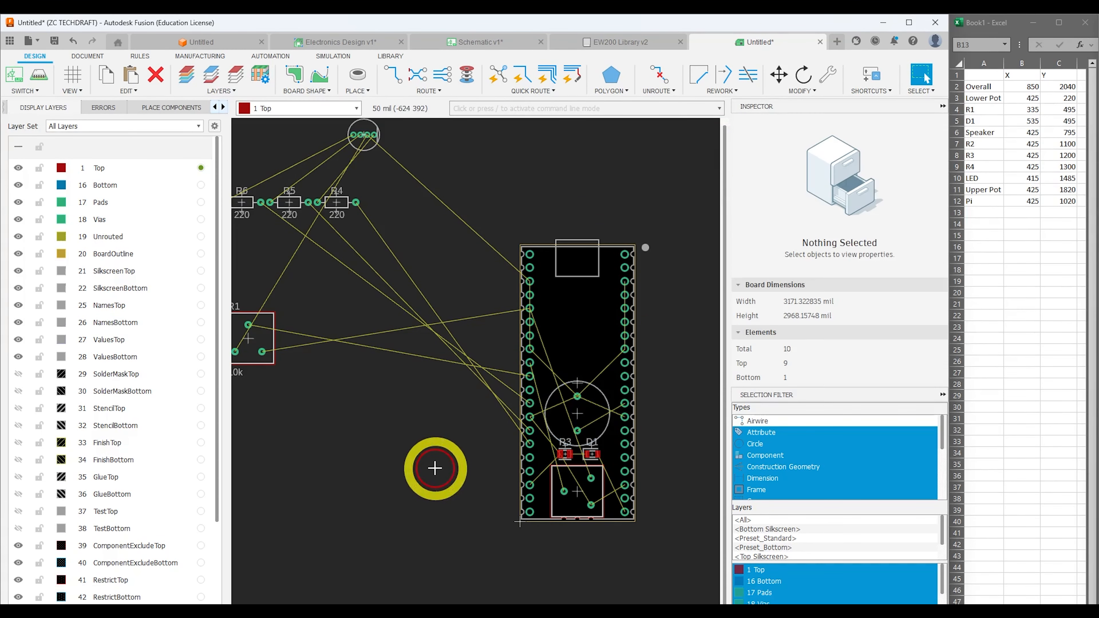
Try to move the D1 name label to the right of its LED, including in a rotated orientation.
scroll(562, 453, up, 5)
middle_drag(594, 440, 454, 437)
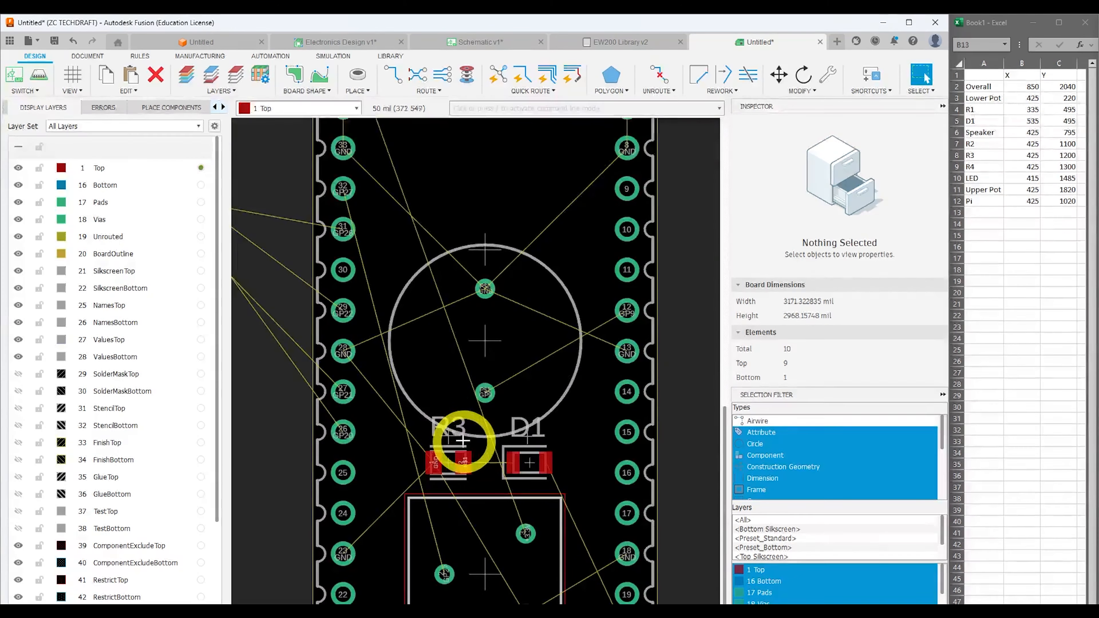
key(m)
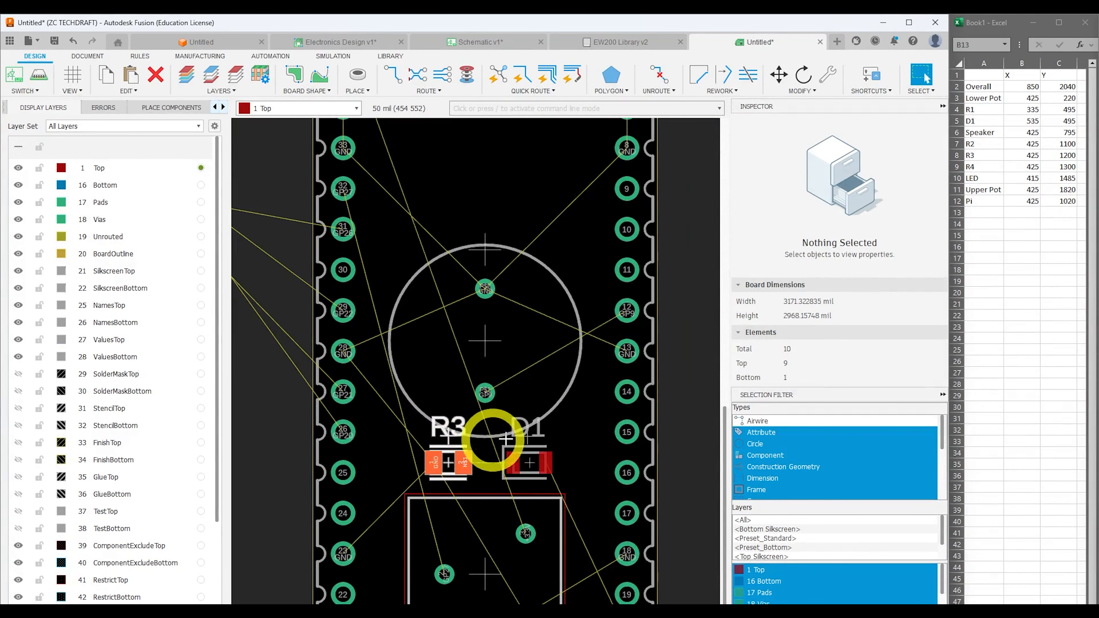
click(526, 430)
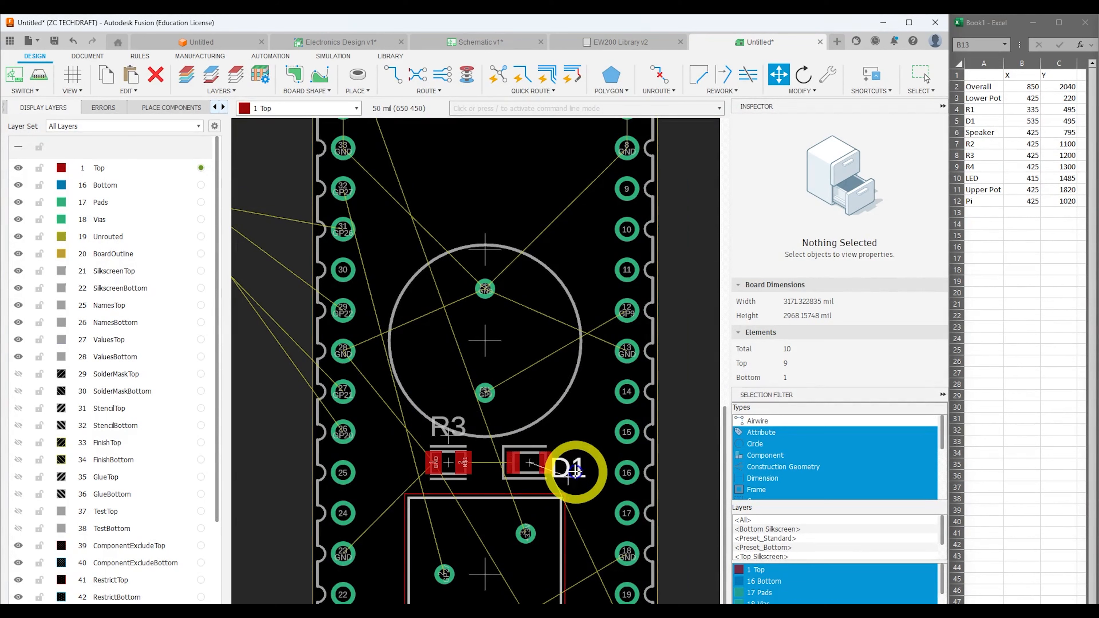
right_click(575, 472)
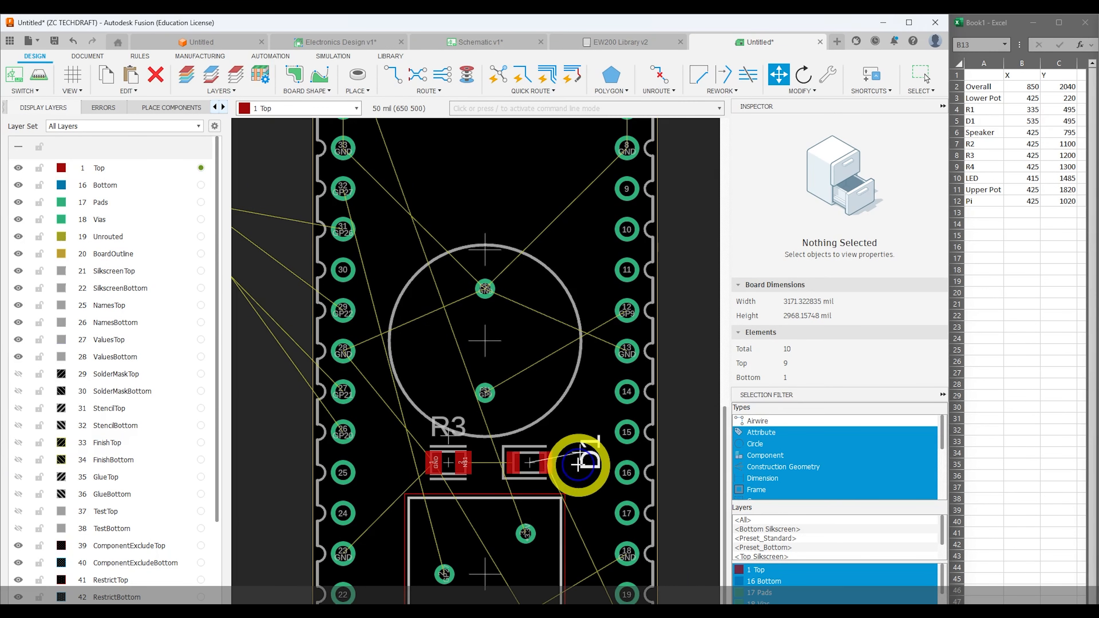
right_click(578, 464)
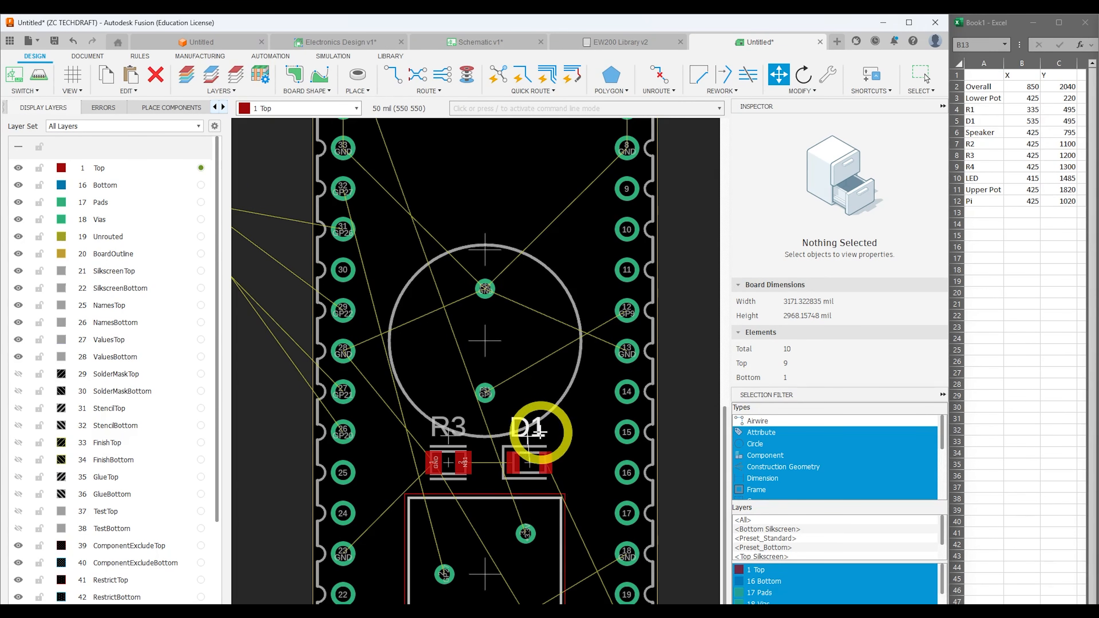
click(540, 432)
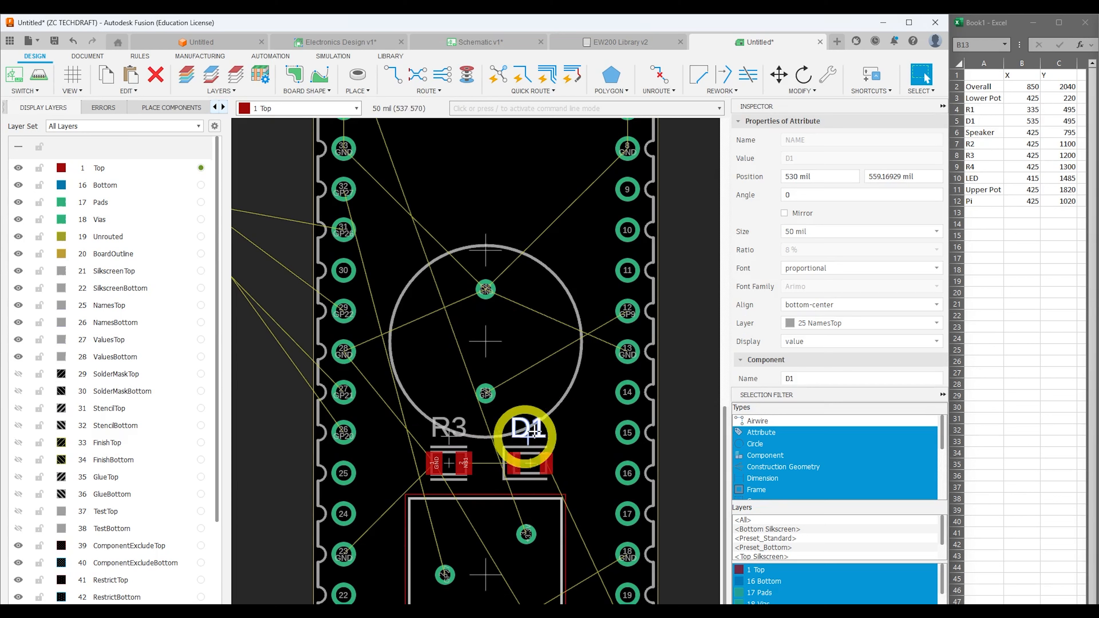
Move the D1 name label to the right of its LED and the R3 name label to the left of its resistor.
drag(525, 437, 587, 451)
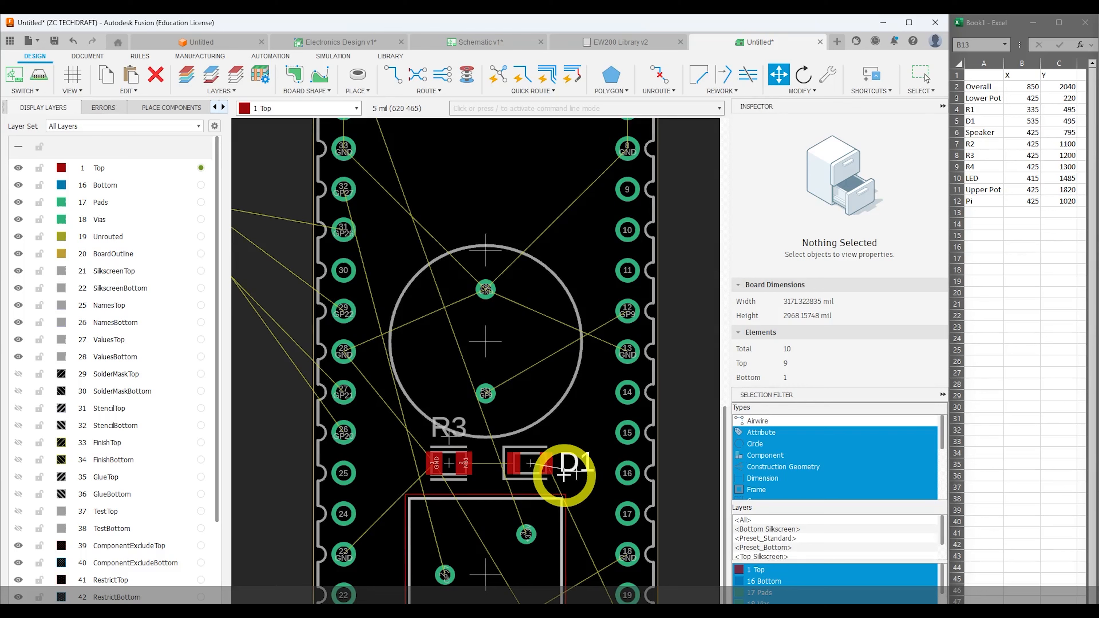
click(562, 478)
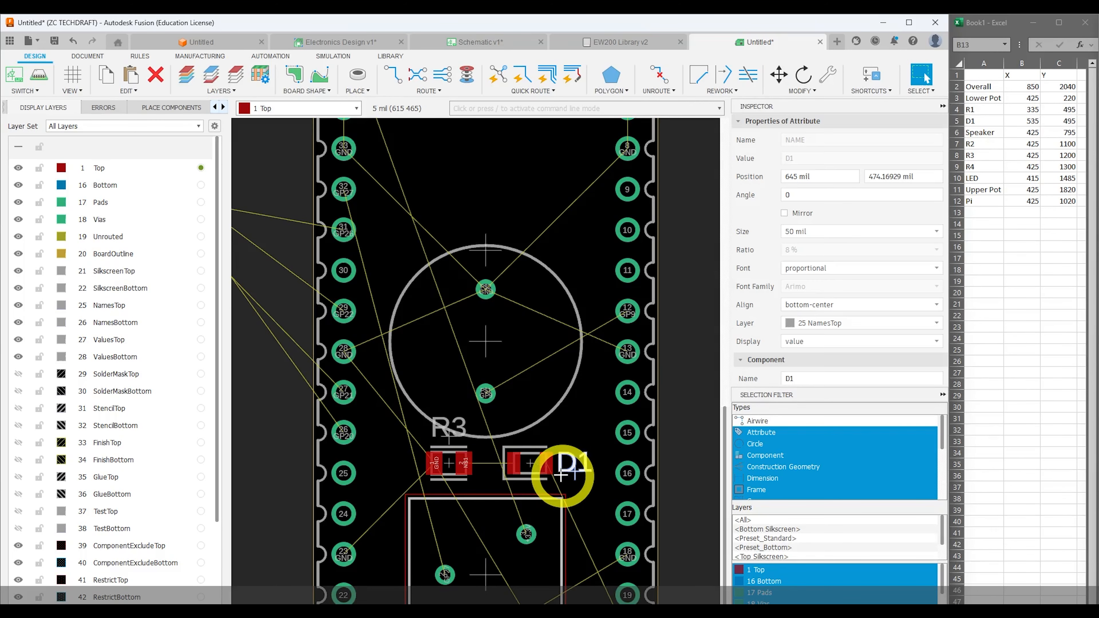
key(m)
click(436, 431)
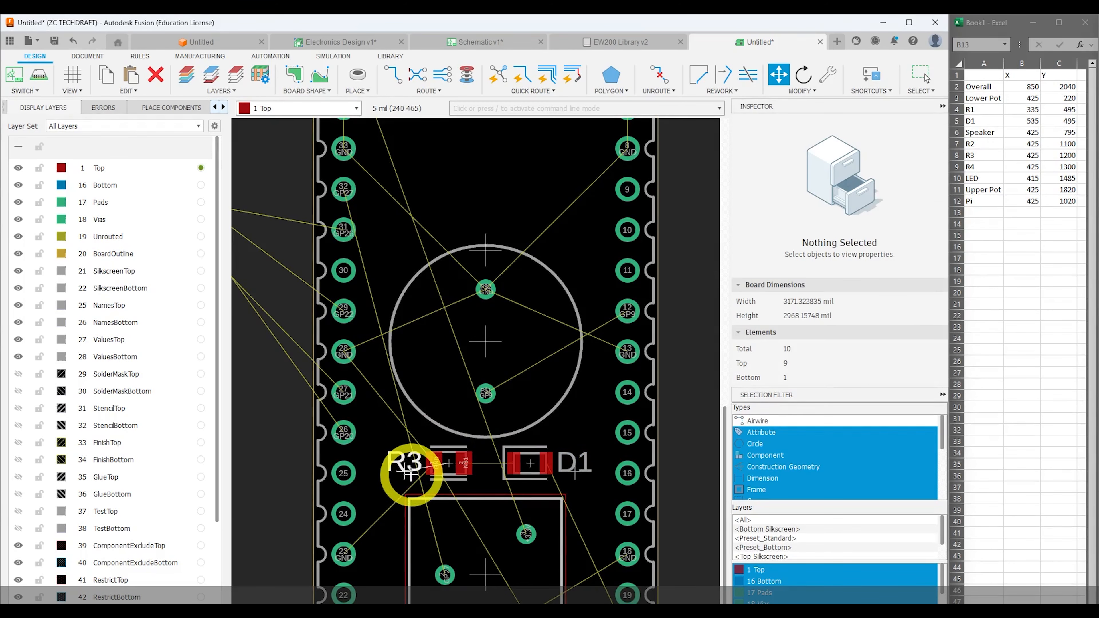
click(408, 476)
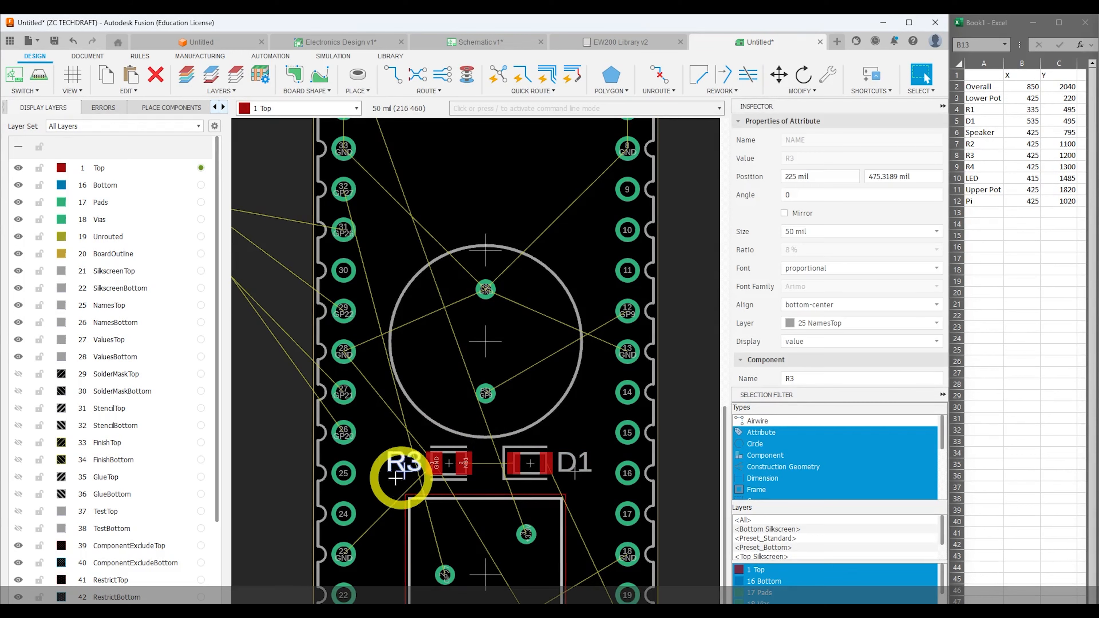
Place resistor R4 on the board by setting its position to X 425 mil and Y 1100 mil.
scroll(295, 474, down, 5)
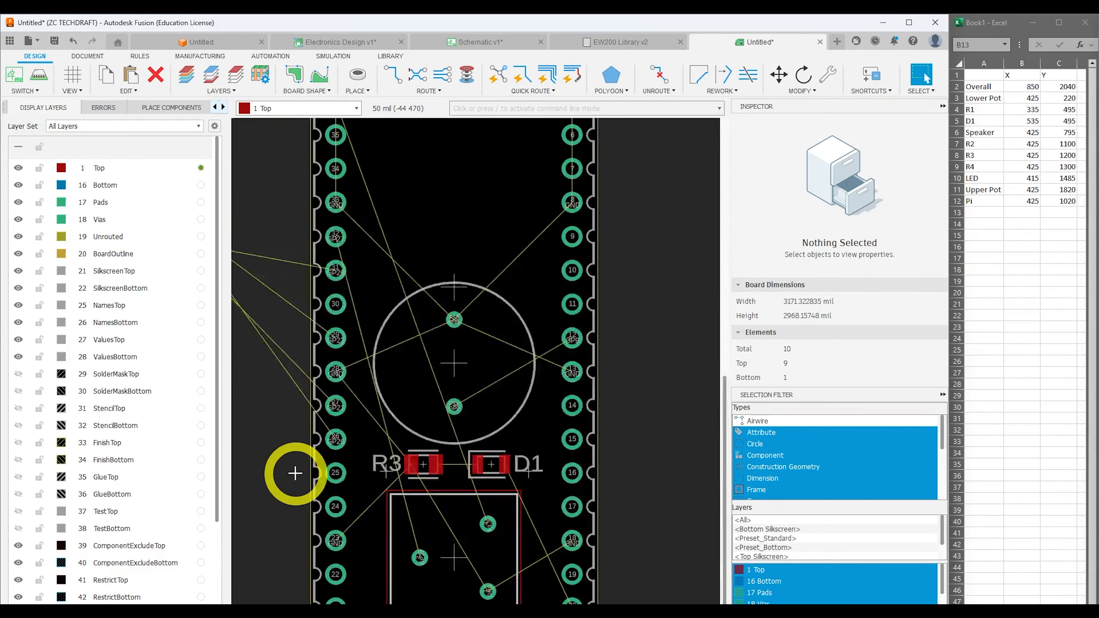
middle_drag(295, 459, 522, 484)
scroll(545, 479, down, 1)
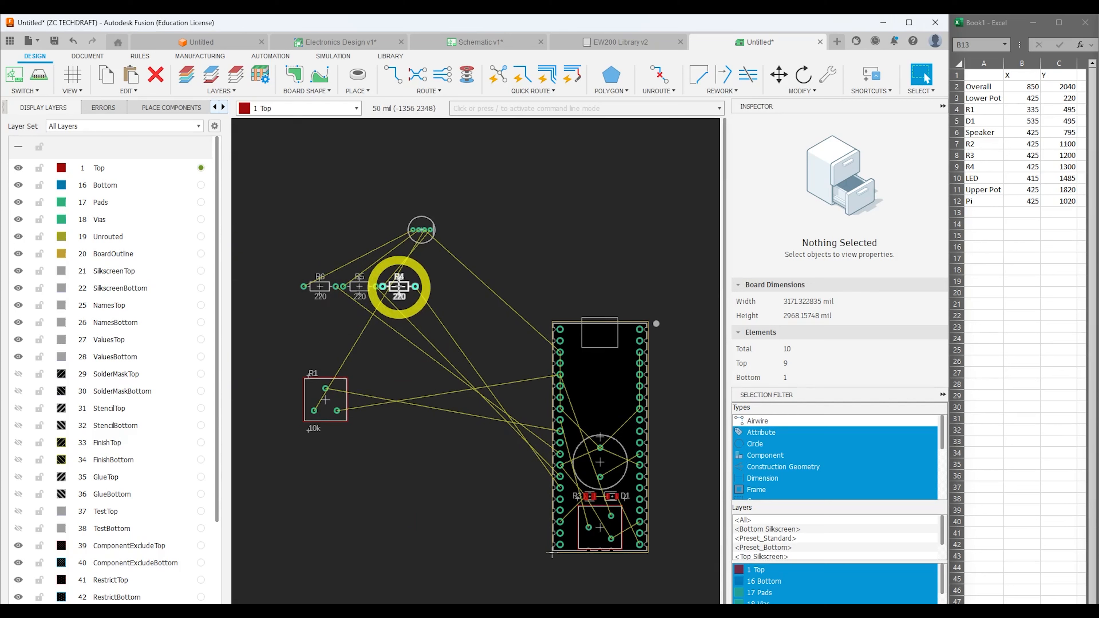
click(399, 287)
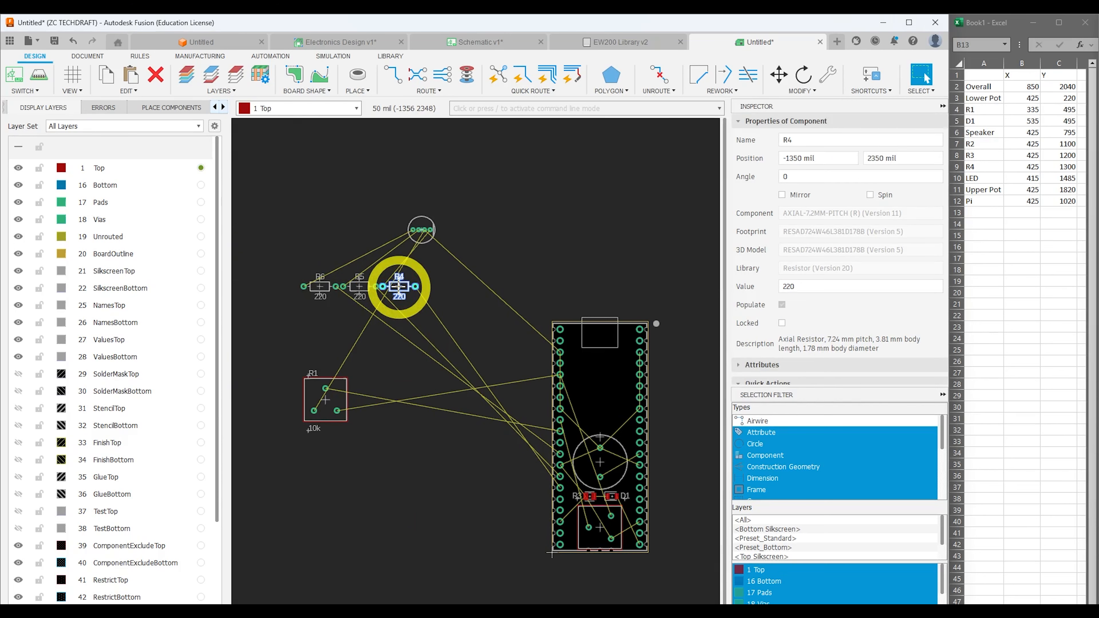
drag(846, 158, 726, 149)
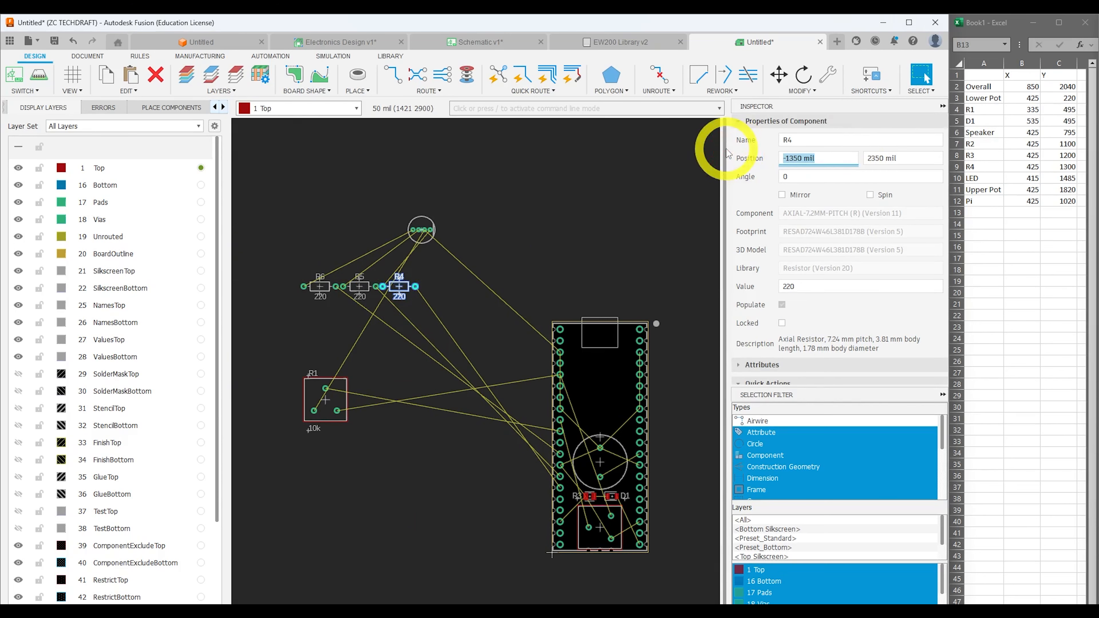
text(425)
key(Tab)
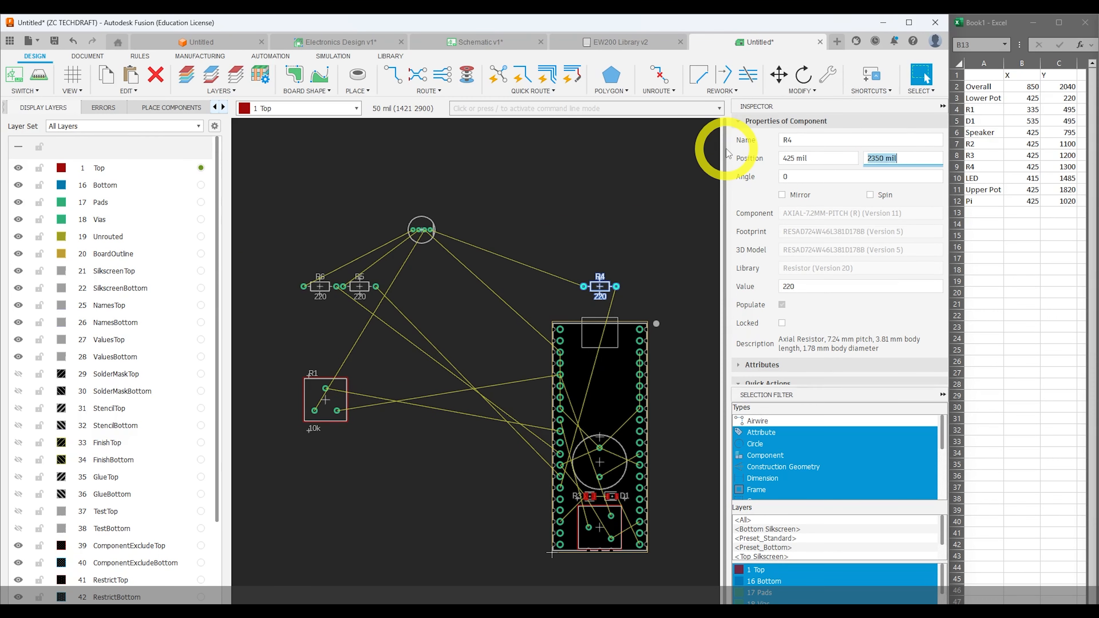
key(Return)
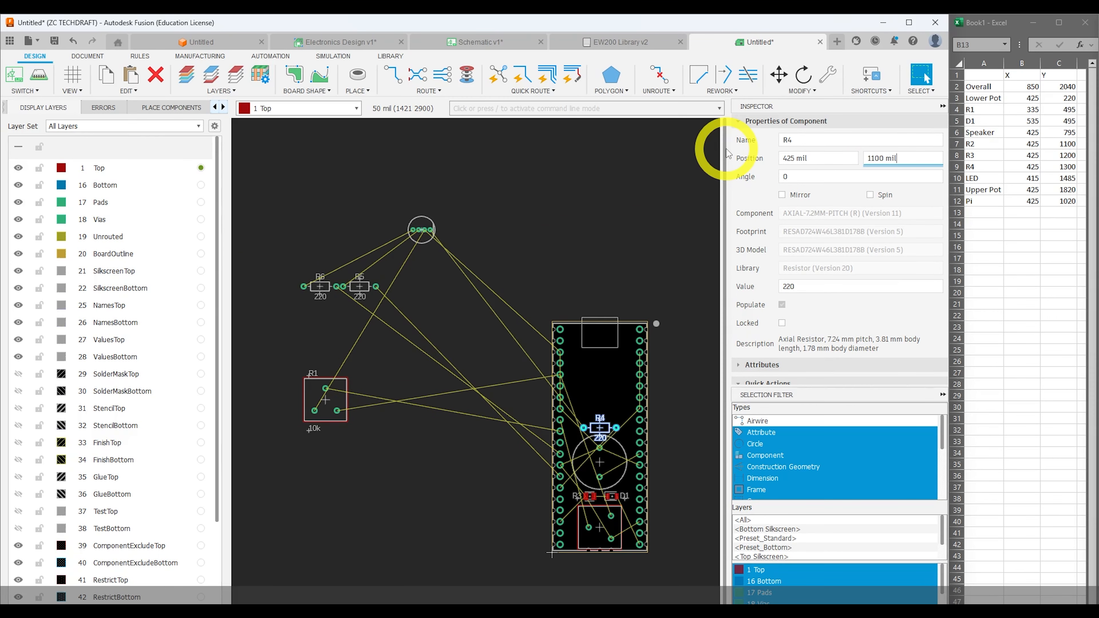
Set resistor R5's position to X 425 mil and Y 1200 mil.
click(362, 290)
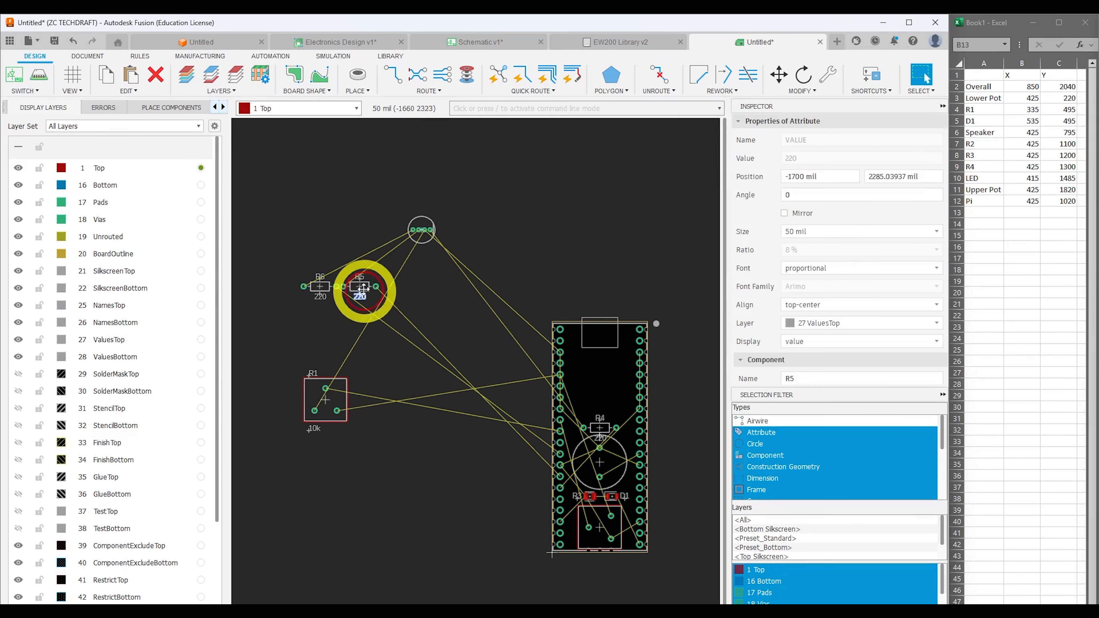
click(359, 286)
click(815, 159)
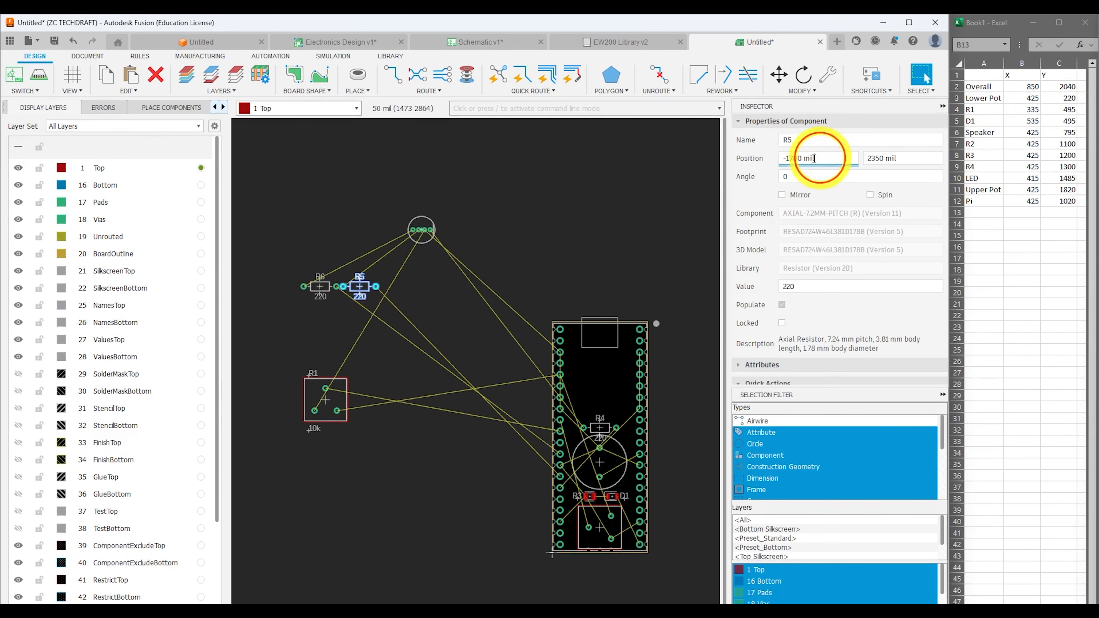
key(ctrl+a)
text(425)
key(Tab)
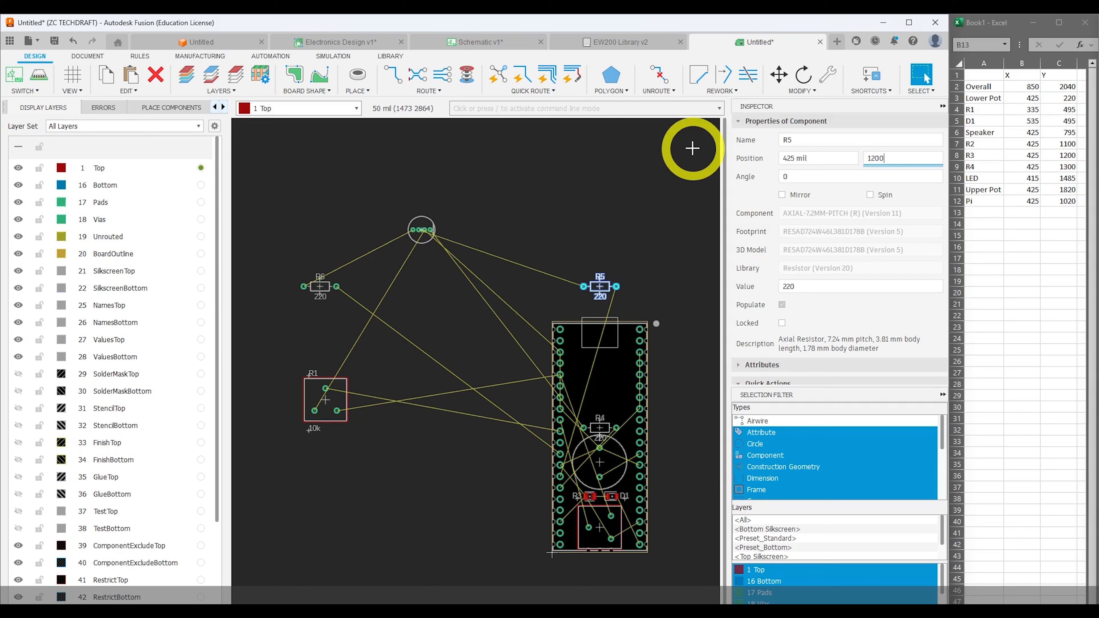
key(Return)
Set resistor R6's position to X 425 mil and Y 1300 mil.
click(316, 286)
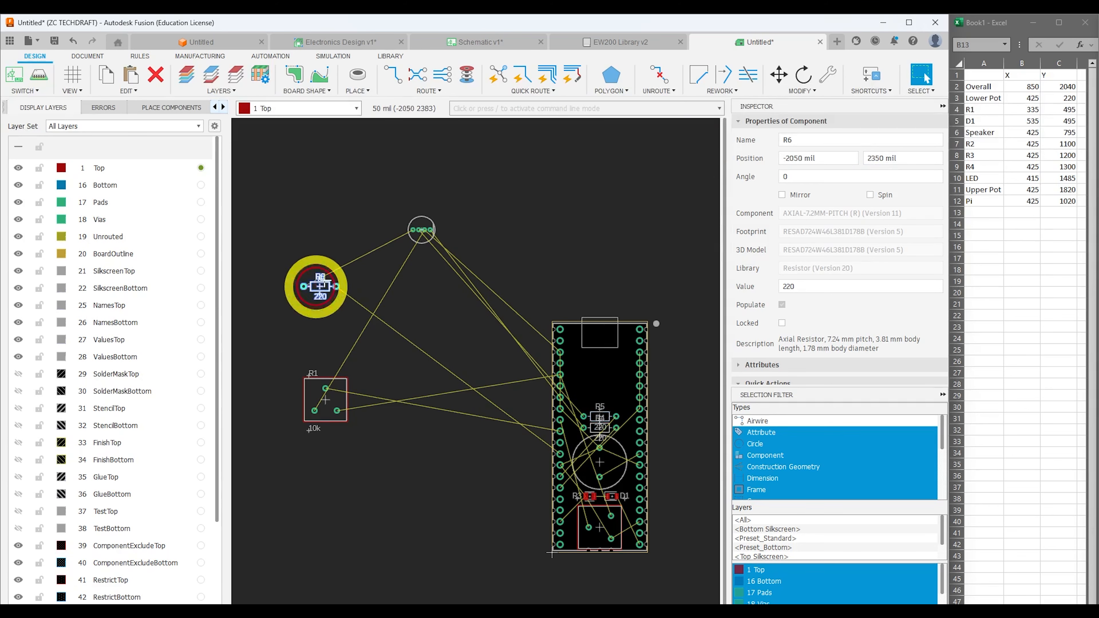
click(778, 158)
text(4)
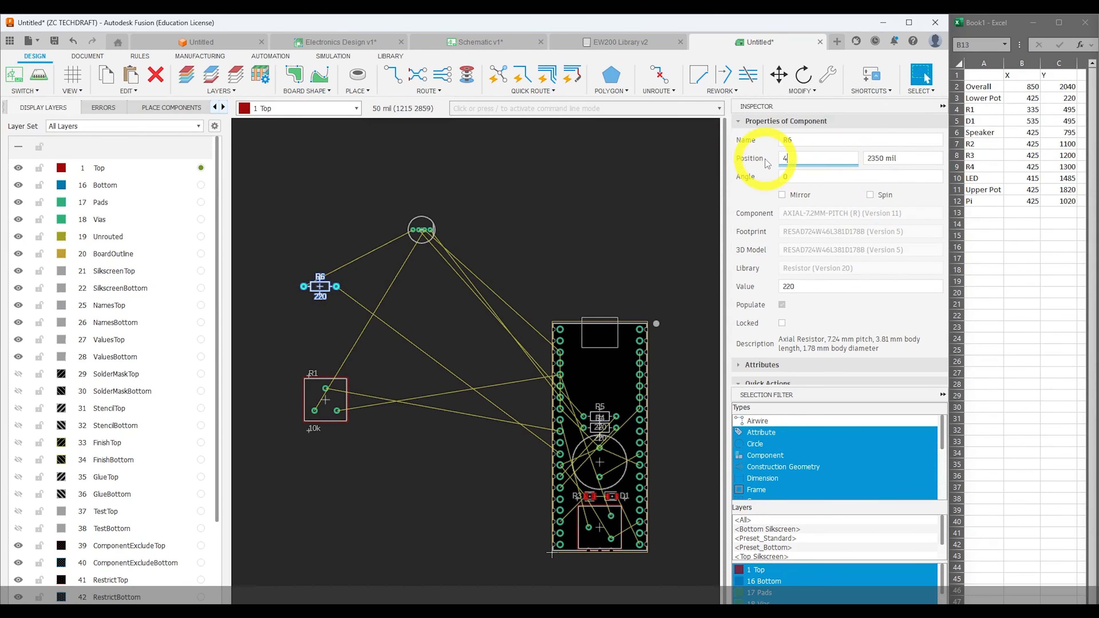
text(25)
key(Tab)
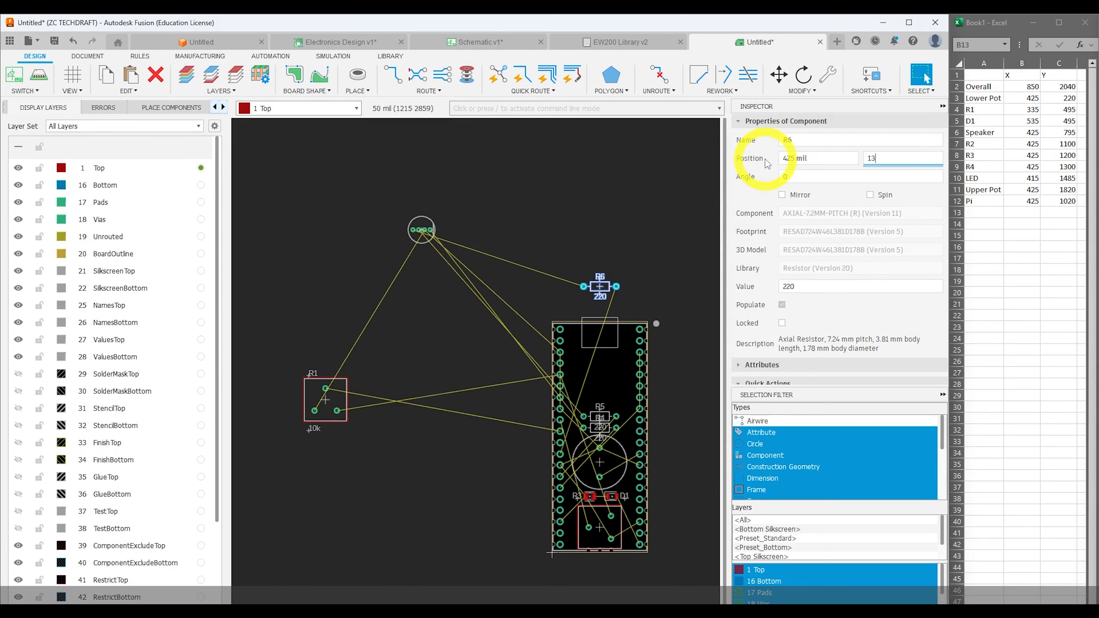
text(1300)
key(Return)
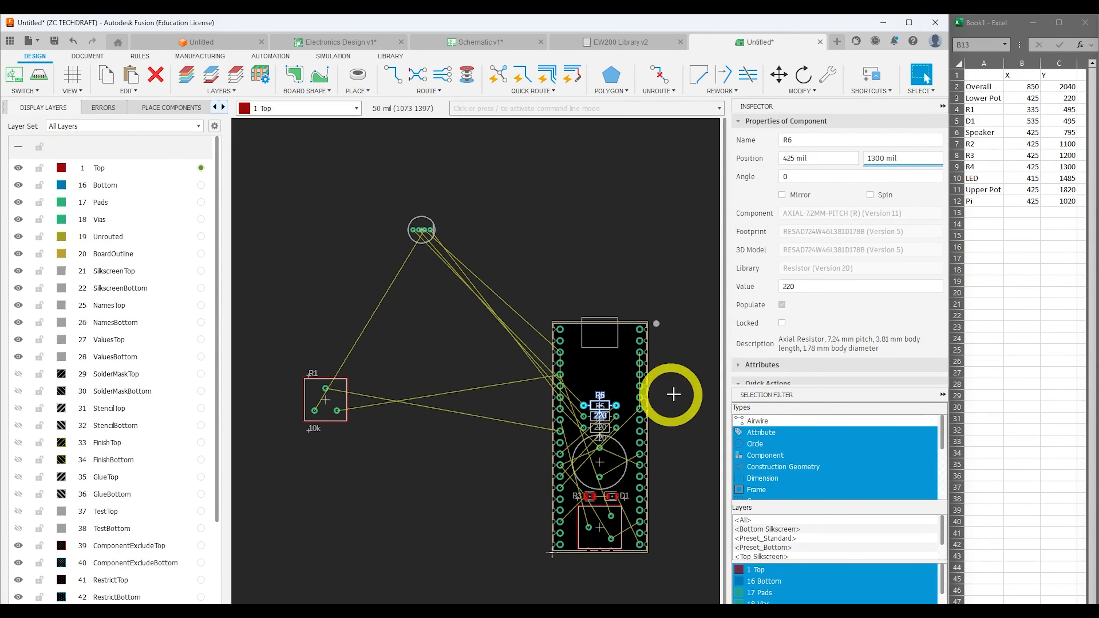
Delete the 220 value labels of R4, R5 and R6, and move the R4 name label to the right of its resistor.
click(669, 392)
scroll(643, 452, up, 7)
drag(530, 419, 605, 384)
key(Delete)
click(514, 331)
key(Delete)
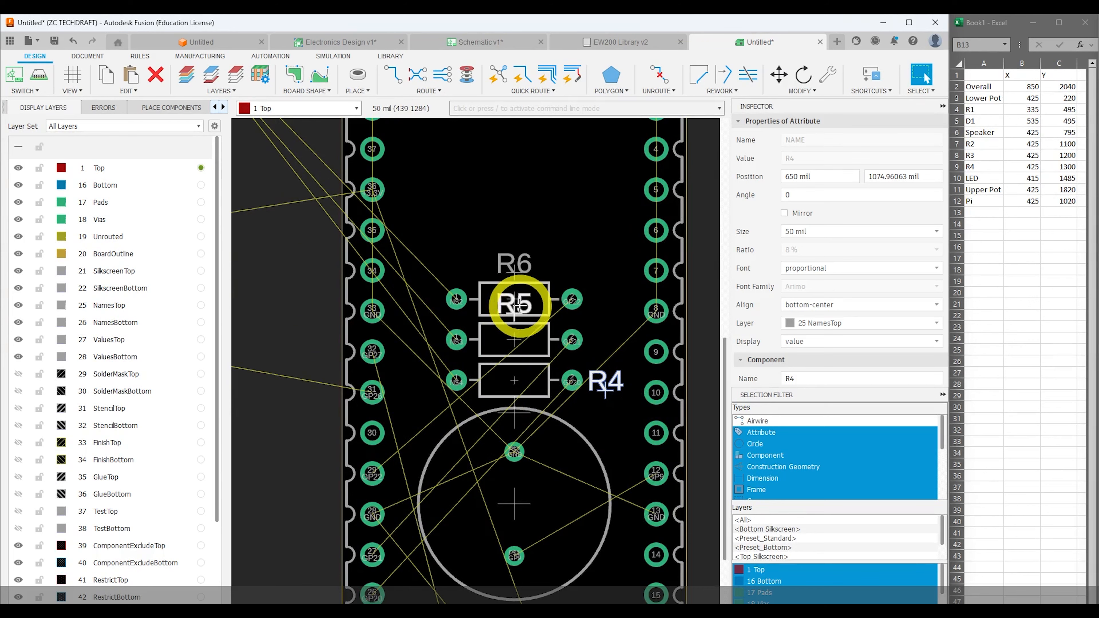
Move the R5 and R6 name labels to the right of their resistors, in line above the R4 label.
drag(518, 307, 617, 337)
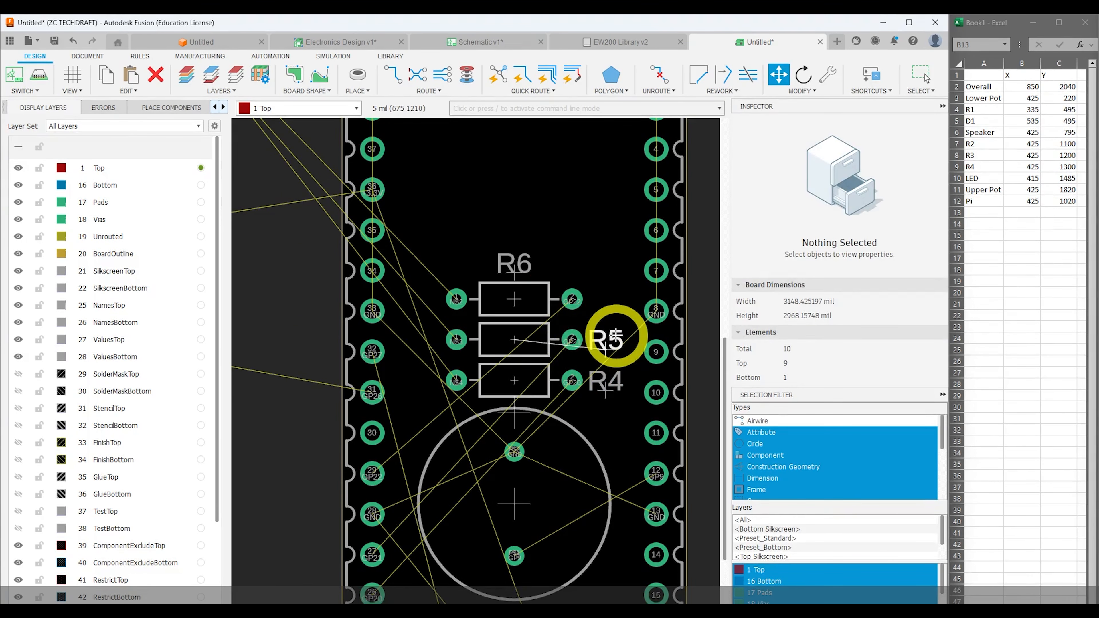
click(922, 74)
drag(514, 272, 596, 297)
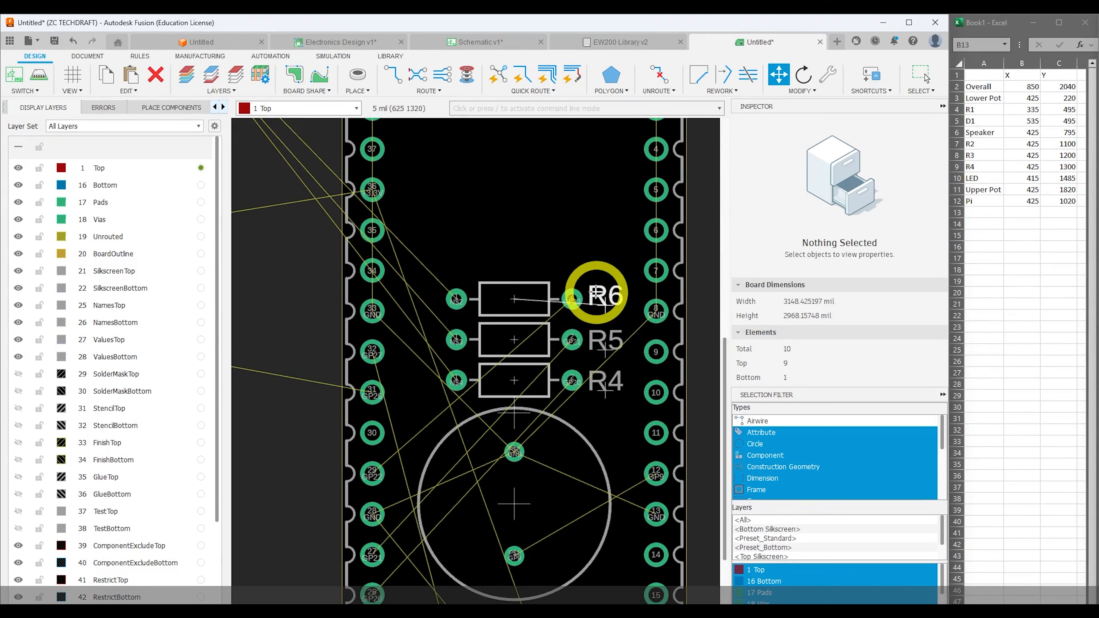
click(925, 76)
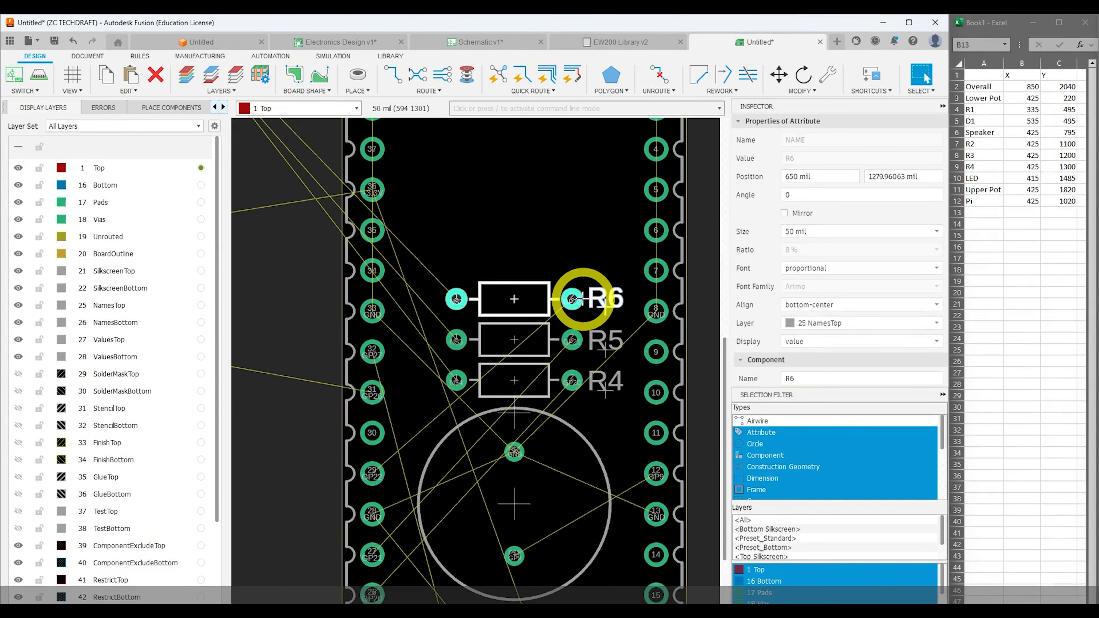
Place the RGB LED on the board by setting its position to X 415 mil and Y 1485 mil.
scroll(583, 299, down, 5)
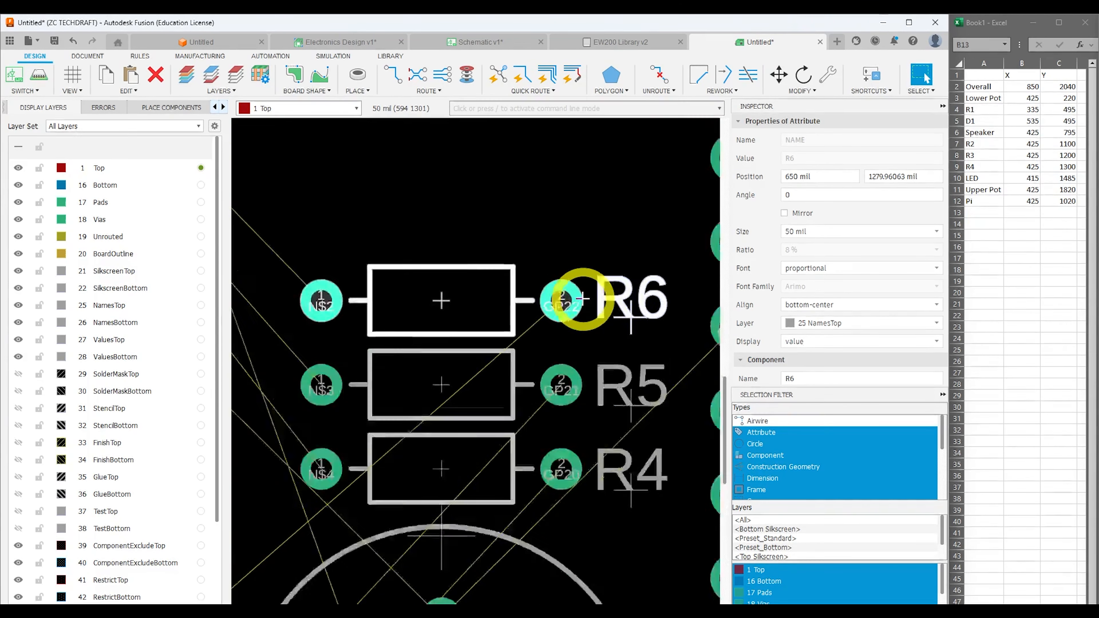
scroll(582, 299, down, 1)
middle_drag(534, 294, 549, 332)
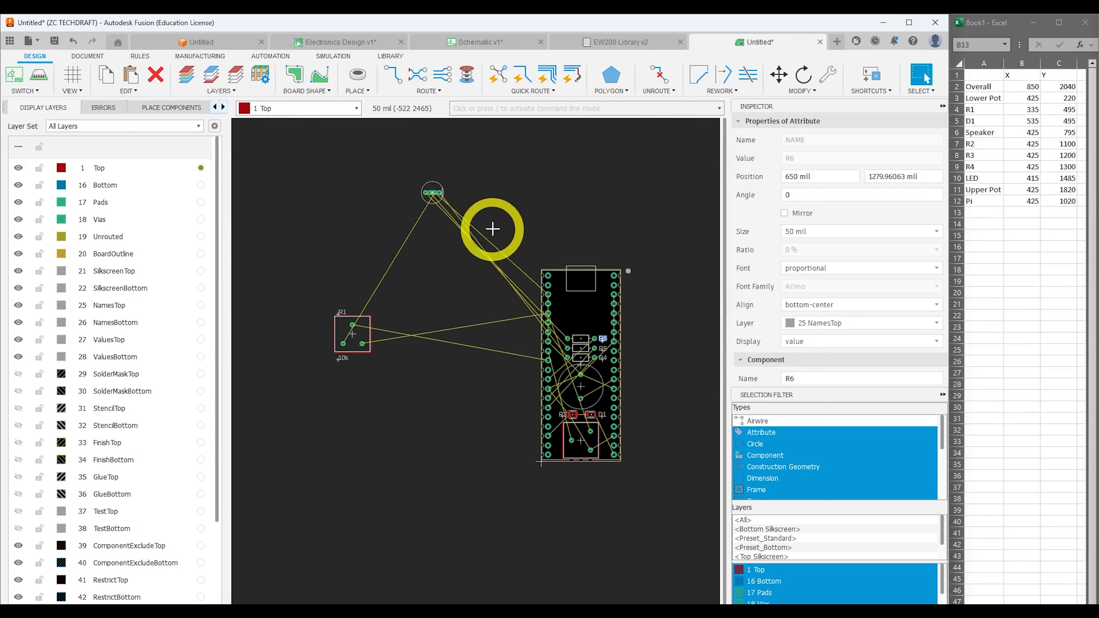
click(432, 194)
click(790, 158)
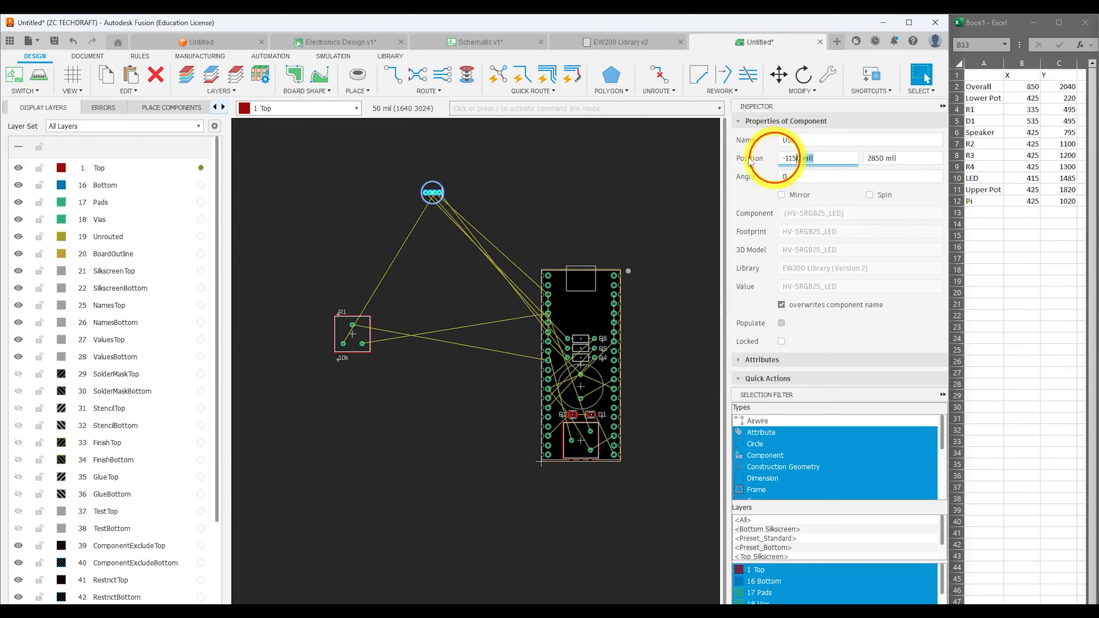
text(42)
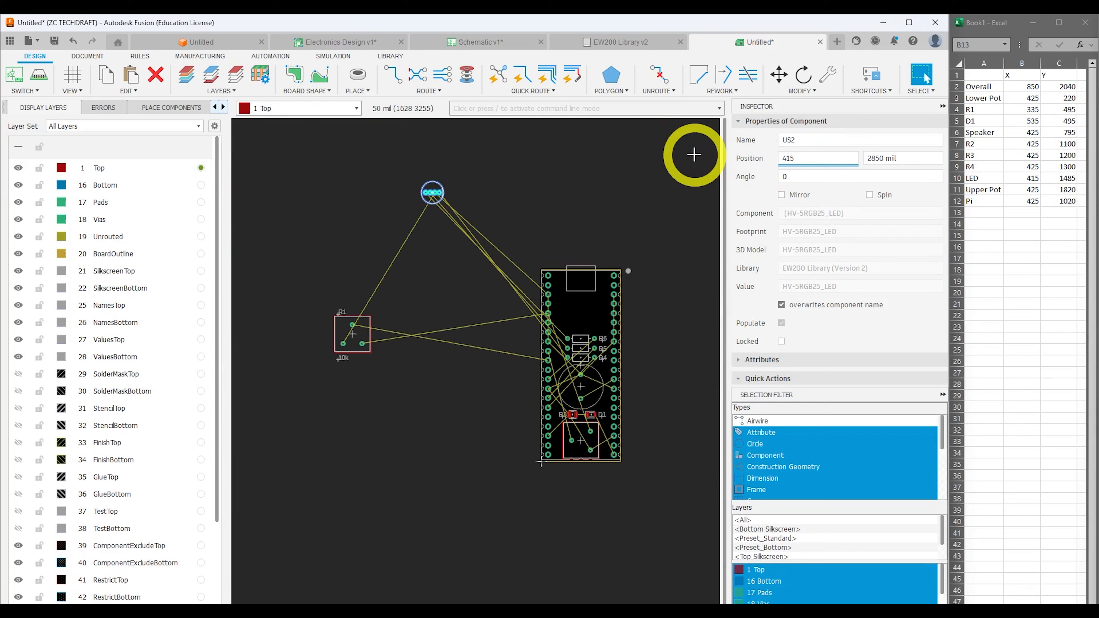
key(Tab)
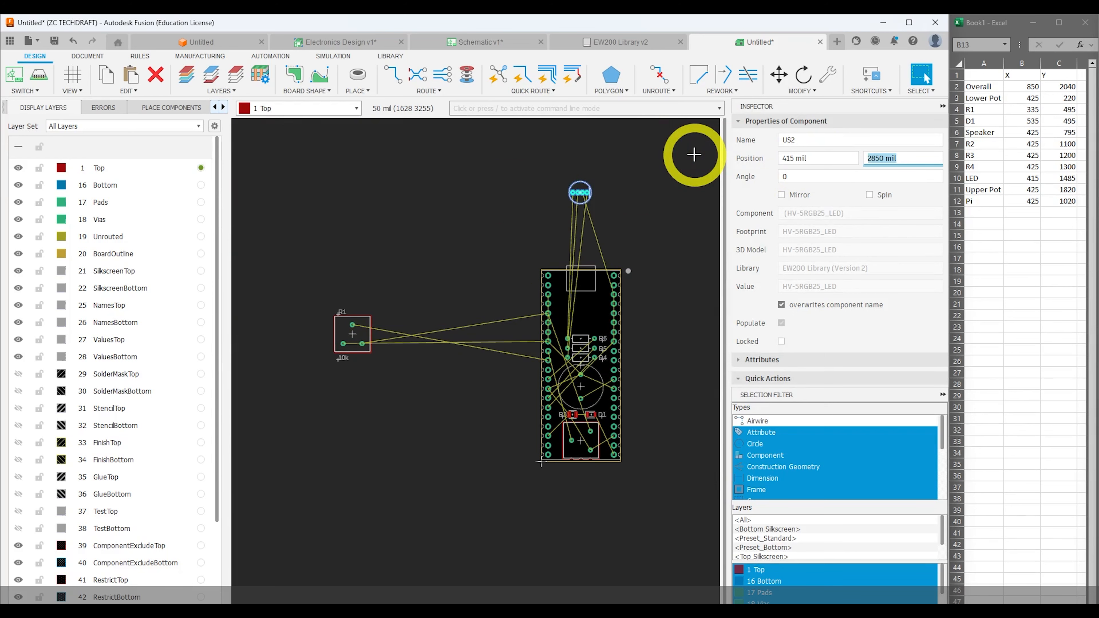
text(1485)
key(Return)
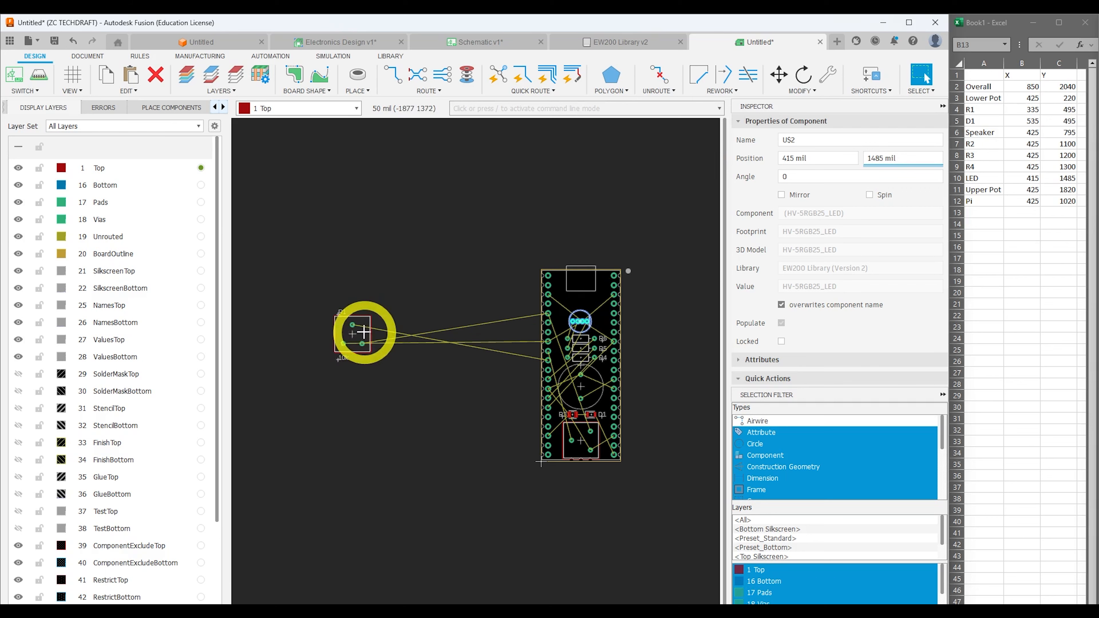
Delete potentiometer R1's 10k value label and name label, and move it closer to the board, rotated to 90 degrees.
click(342, 359)
key(Delete)
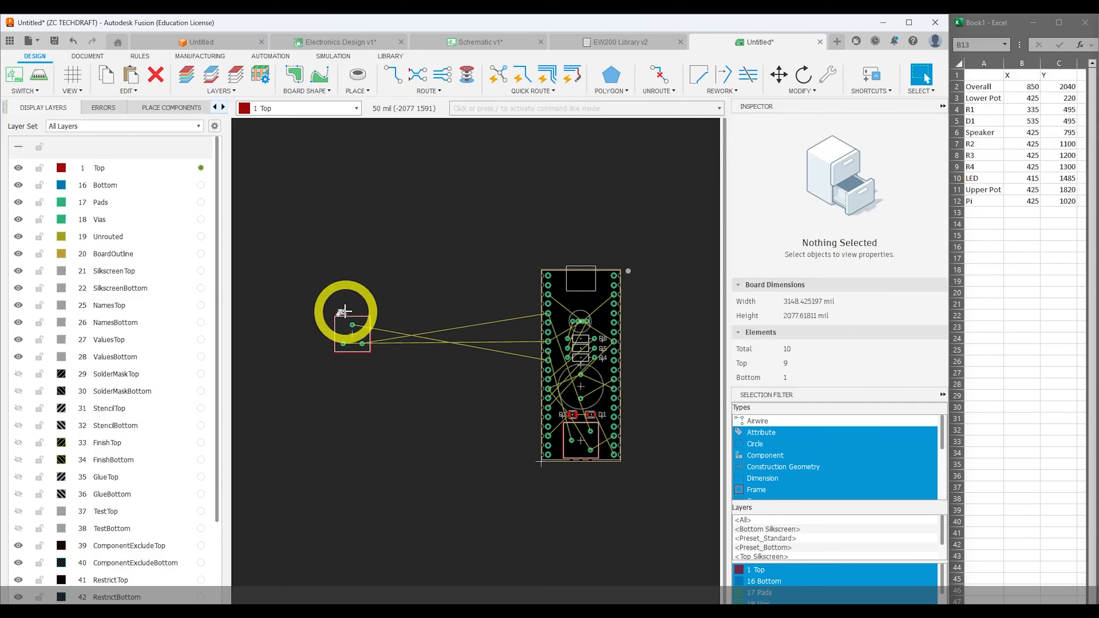
drag(345, 310, 479, 302)
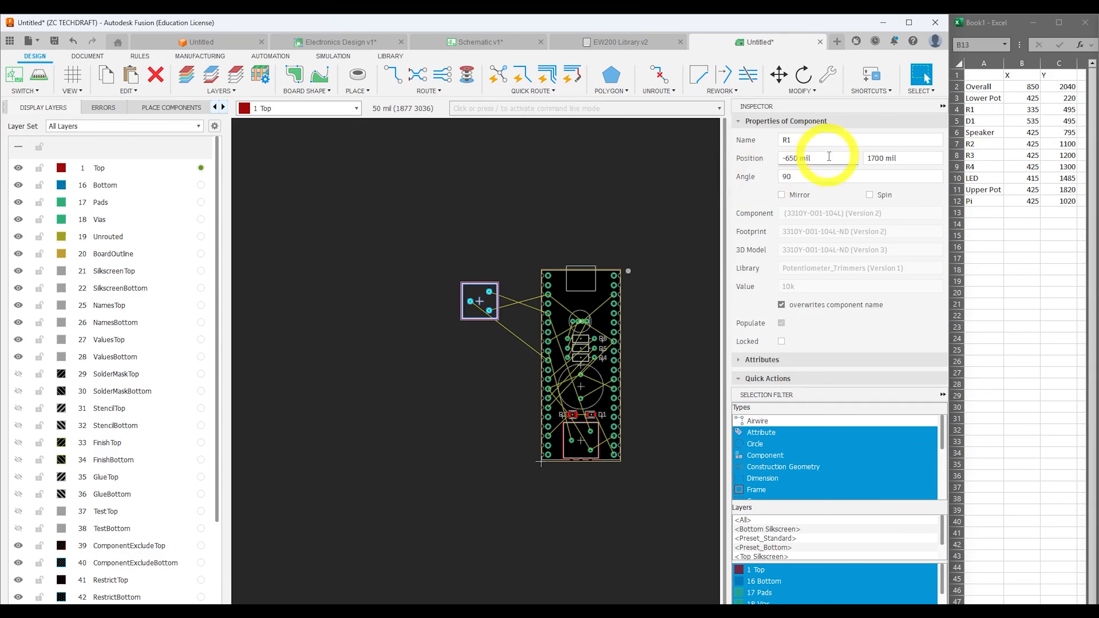
Set potentiometer R1's position to X 425 mil and Y 1820 mil.
click(832, 158)
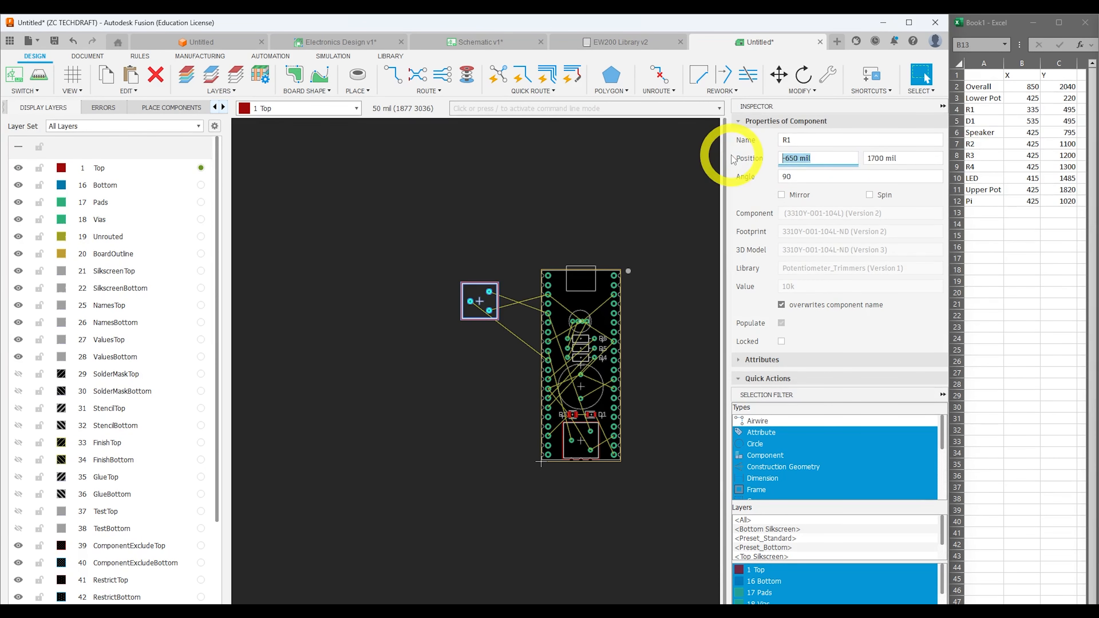
text(4)
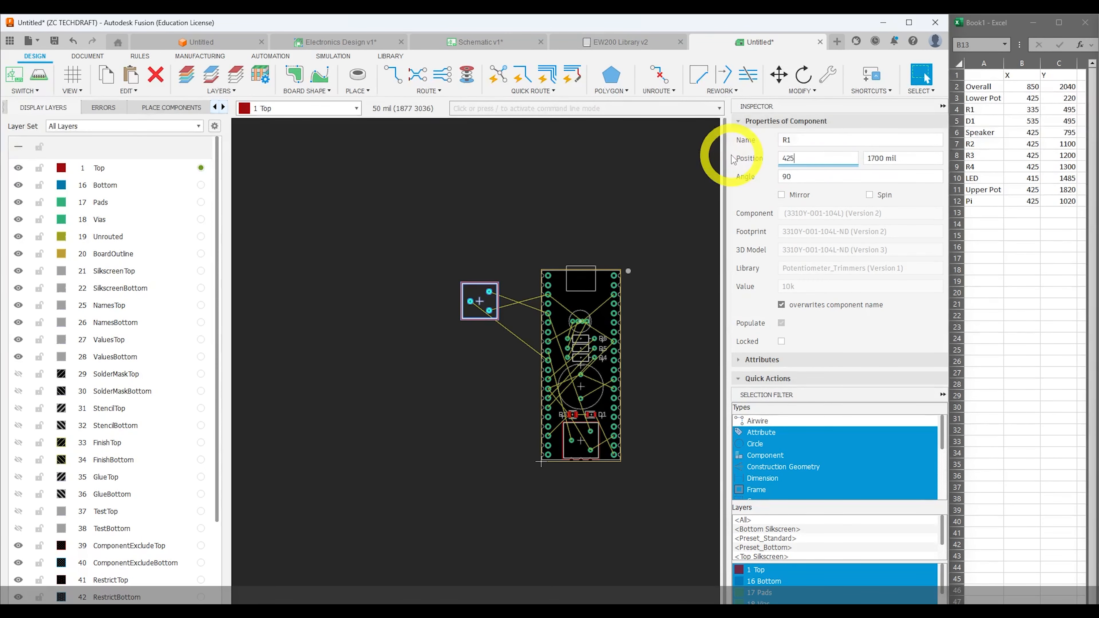
text(25)
key(Tab)
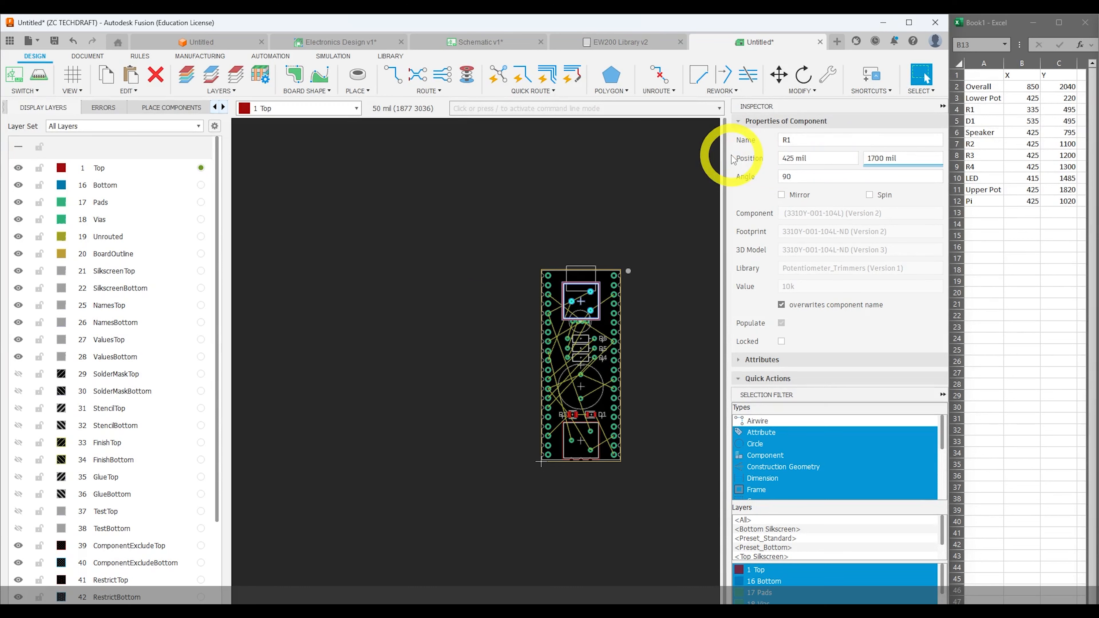
click(864, 161)
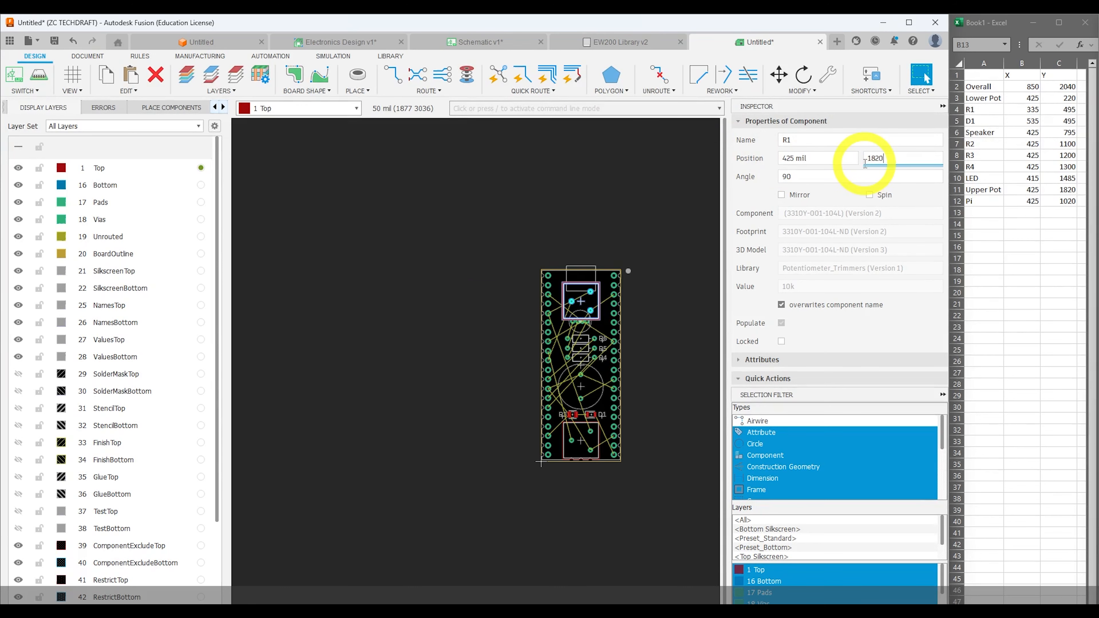
click(663, 300)
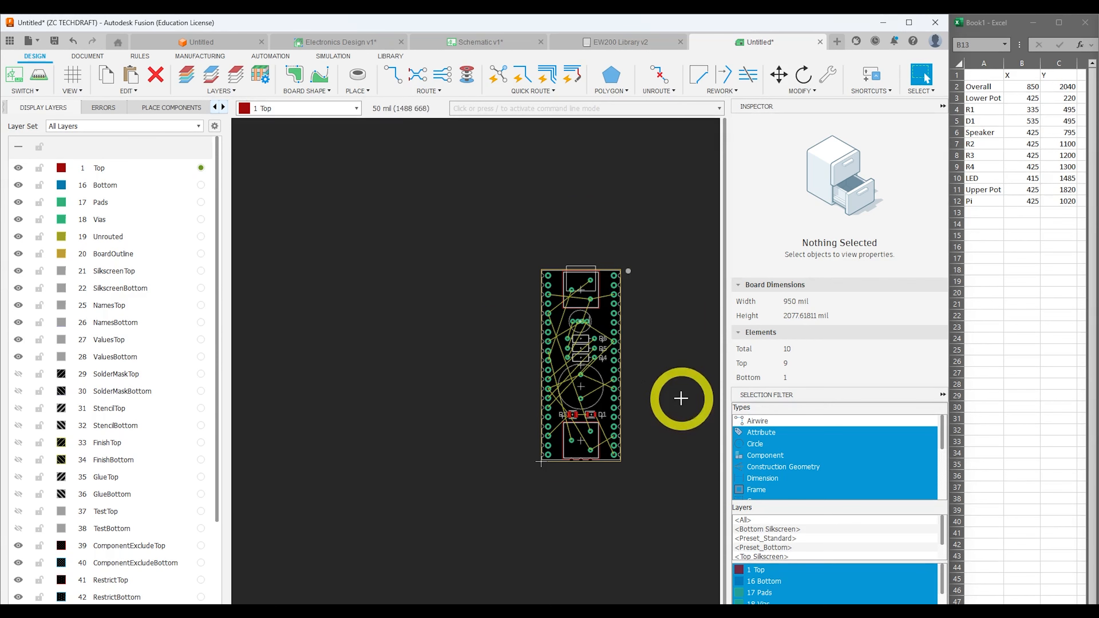
scroll(631, 404, up, 5)
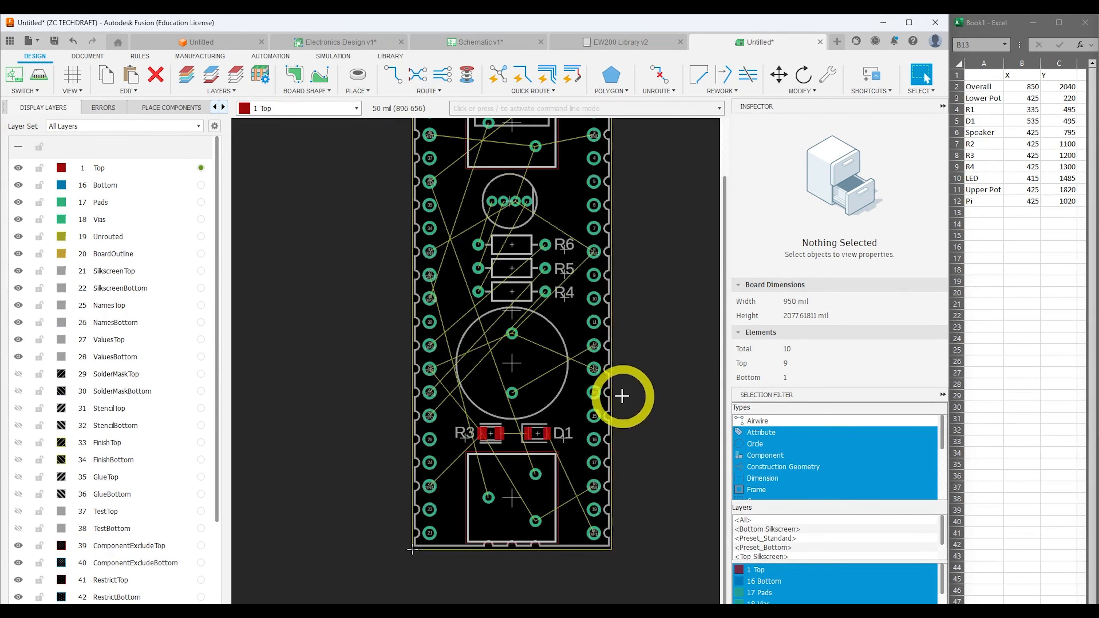
Rotate resistors R4, R5 and R6 in place to 180 degrees so their name labels sit on the opposite side.
scroll(515, 545, up, 4)
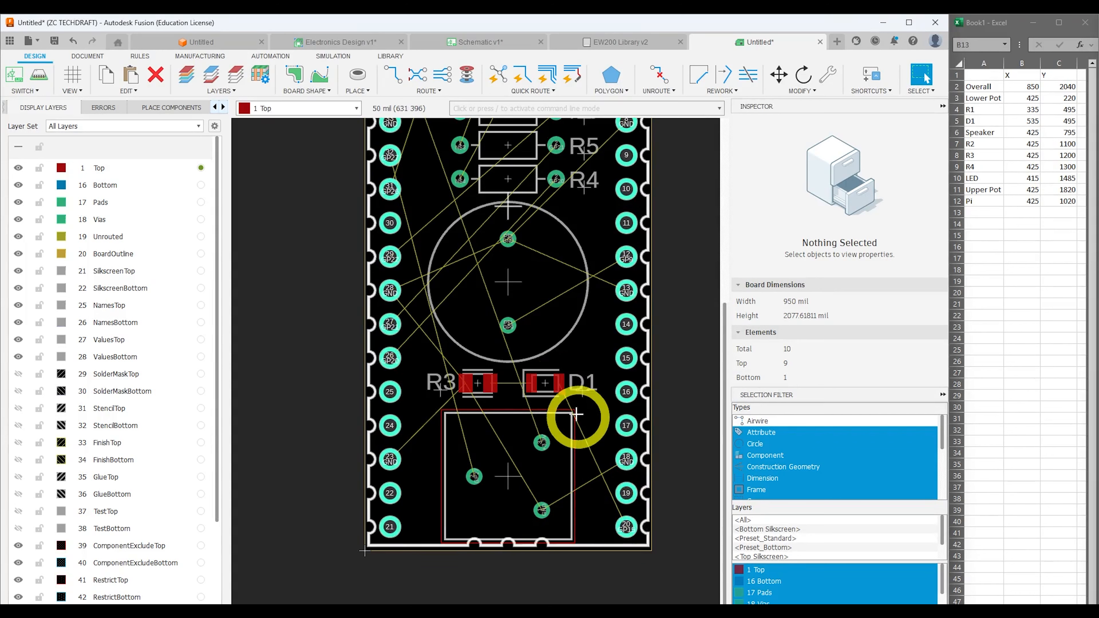
middle_drag(488, 404, 523, 479)
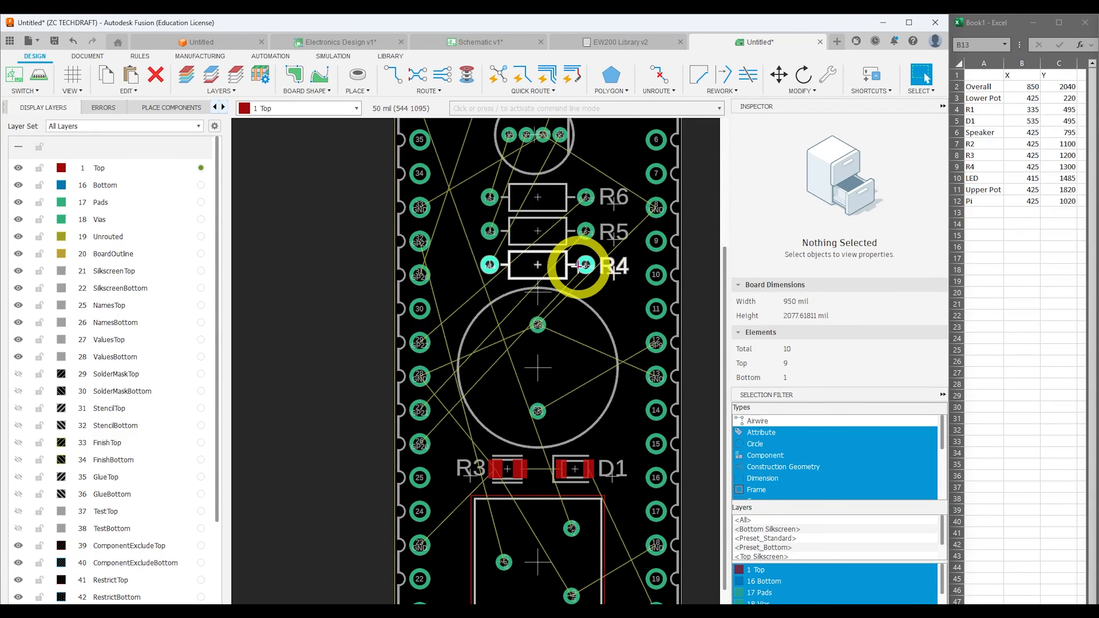
right_click(537, 264)
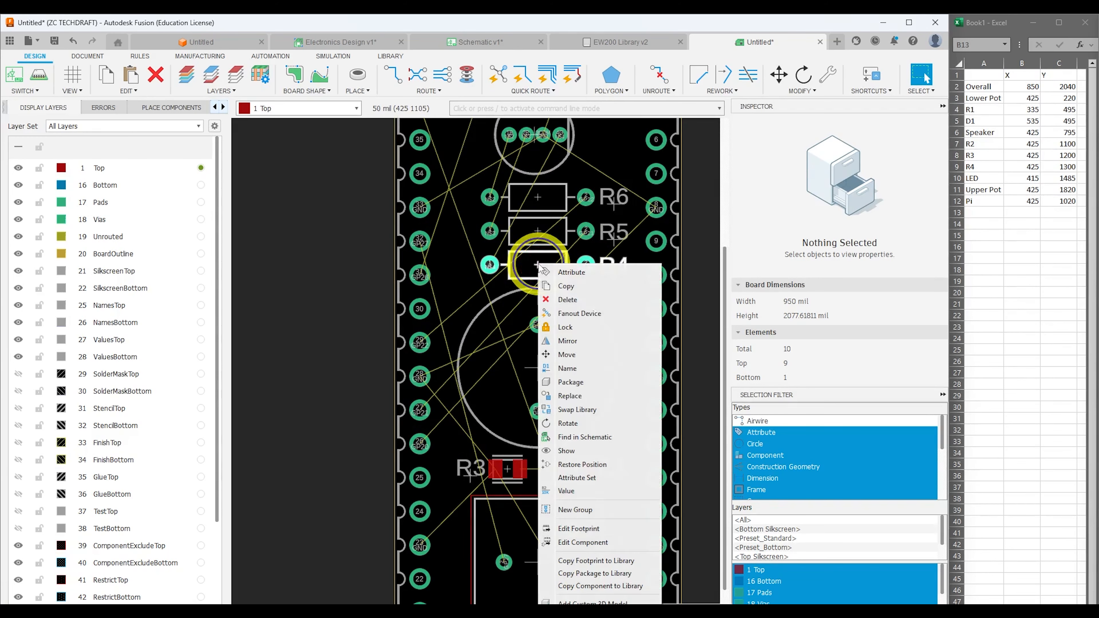
click(535, 264)
key(m)
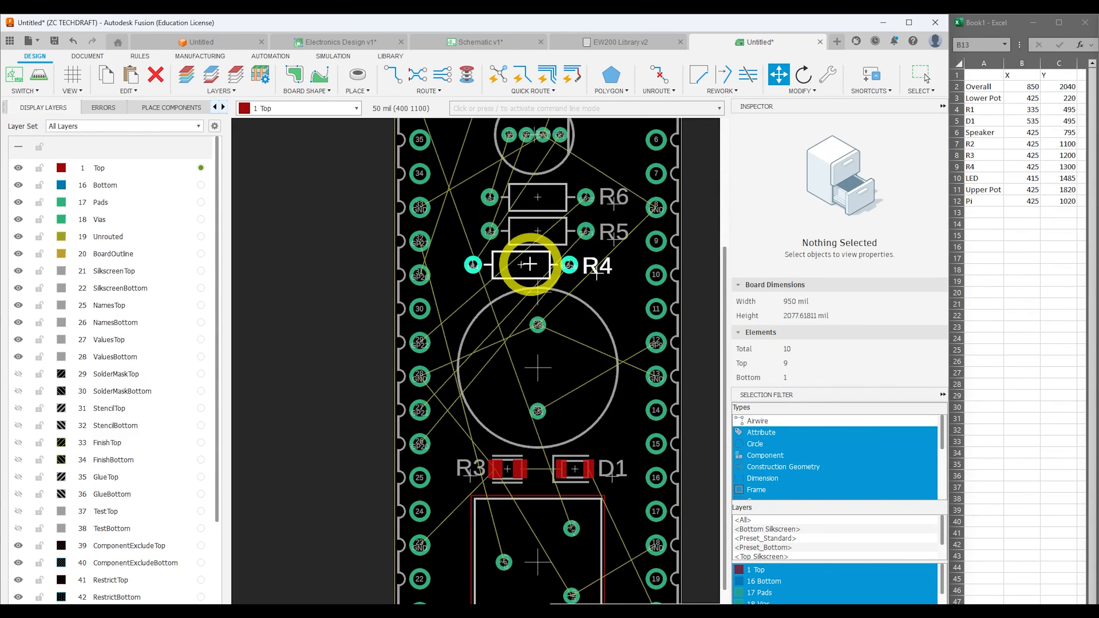
click(925, 74)
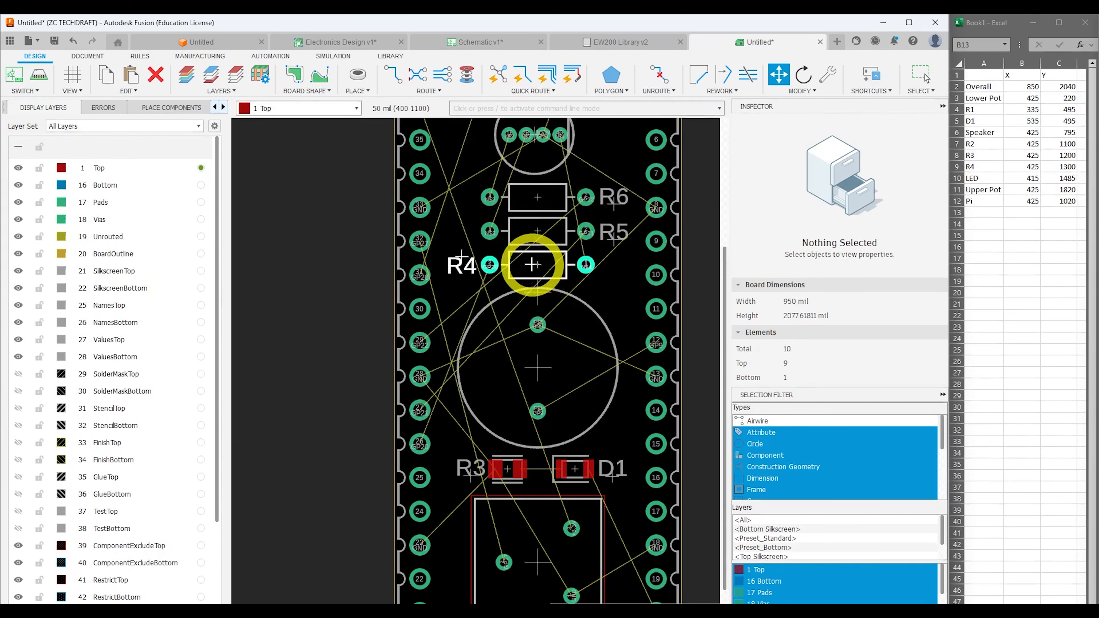
key(m)
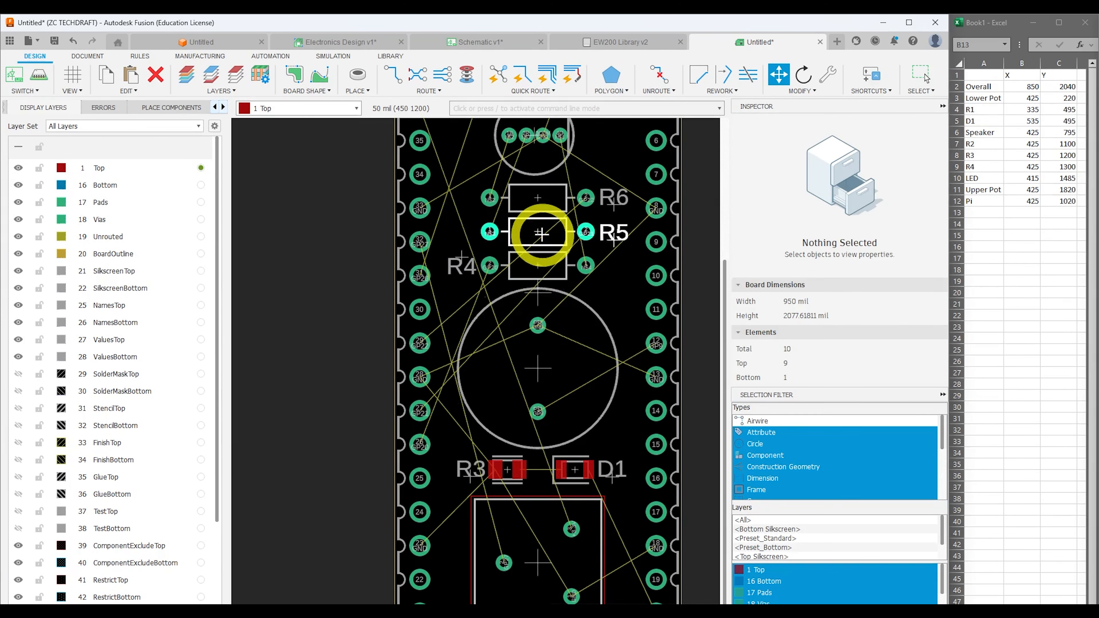
click(924, 74)
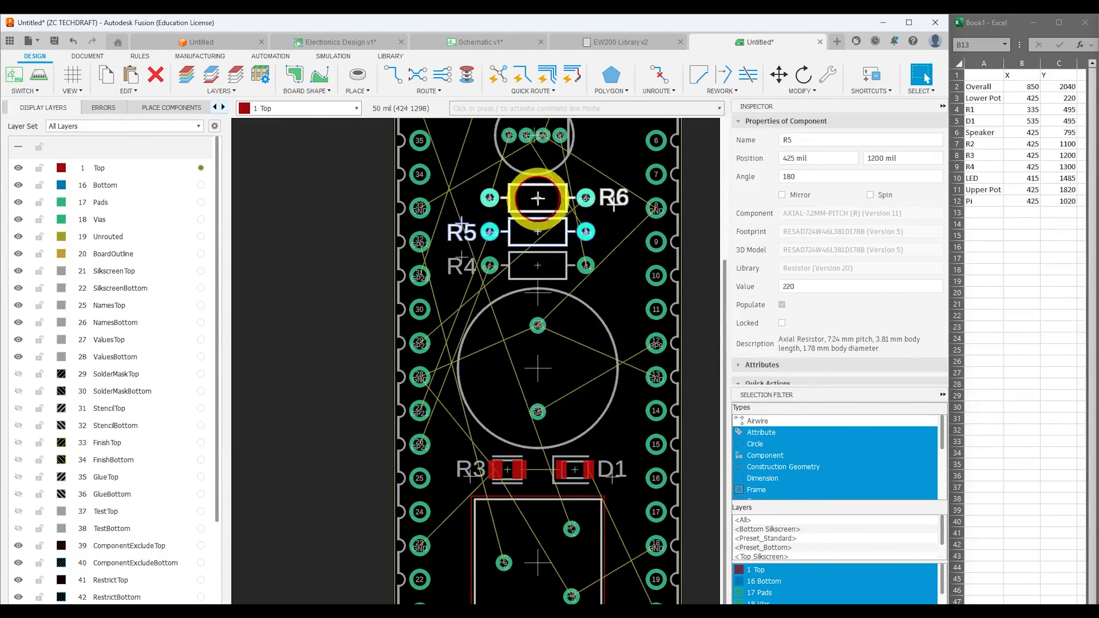
key(m)
click(924, 75)
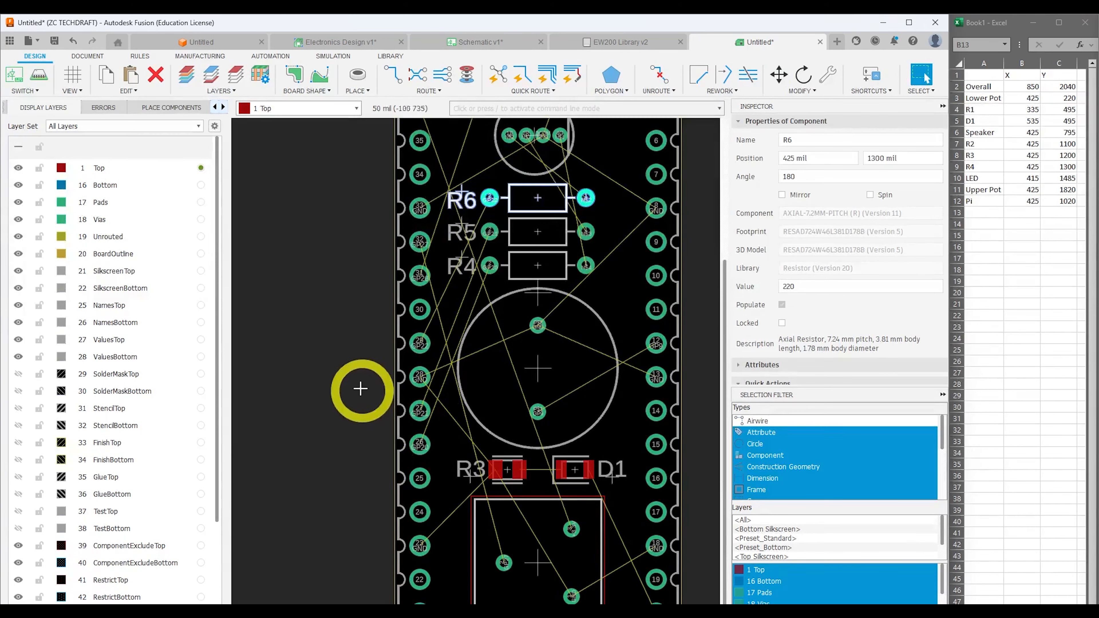
Examine the airwires between resistors R4 to R6, the RGB LED and the Pico's pins, up to the upper potentiometer.
scroll(367, 406, down, 1)
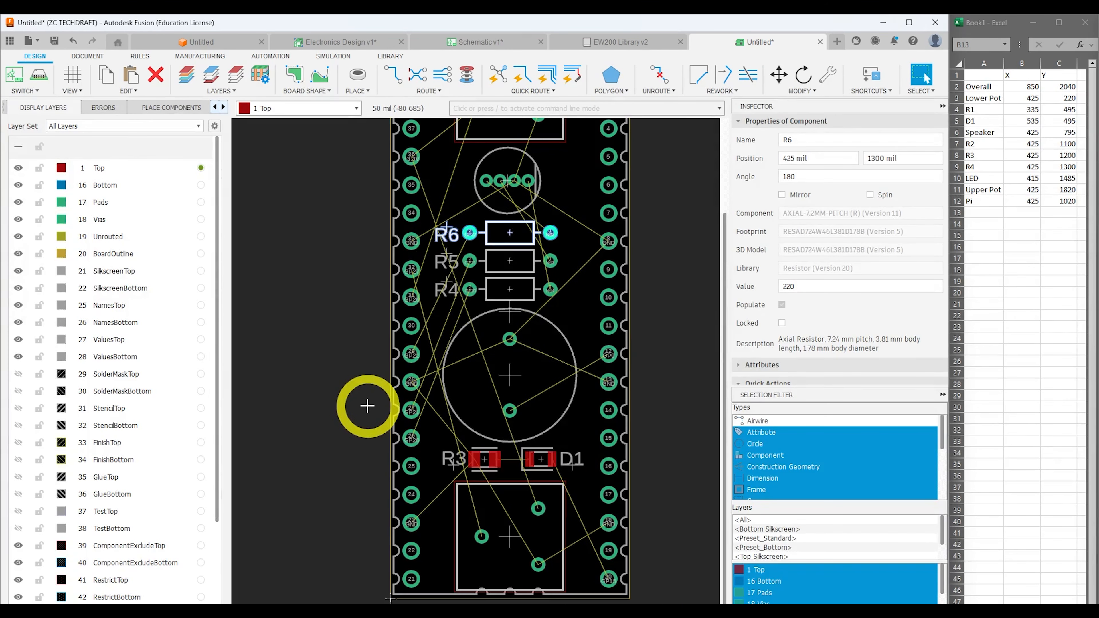
scroll(366, 406, down, 1)
middle_drag(339, 375, 356, 417)
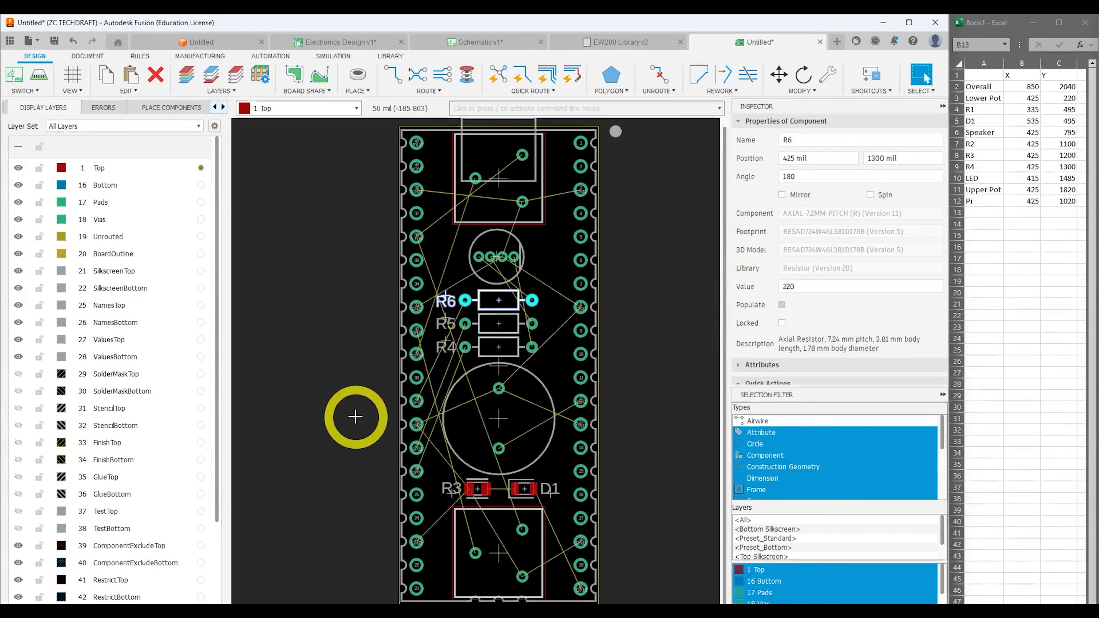
scroll(518, 285, up, 2)
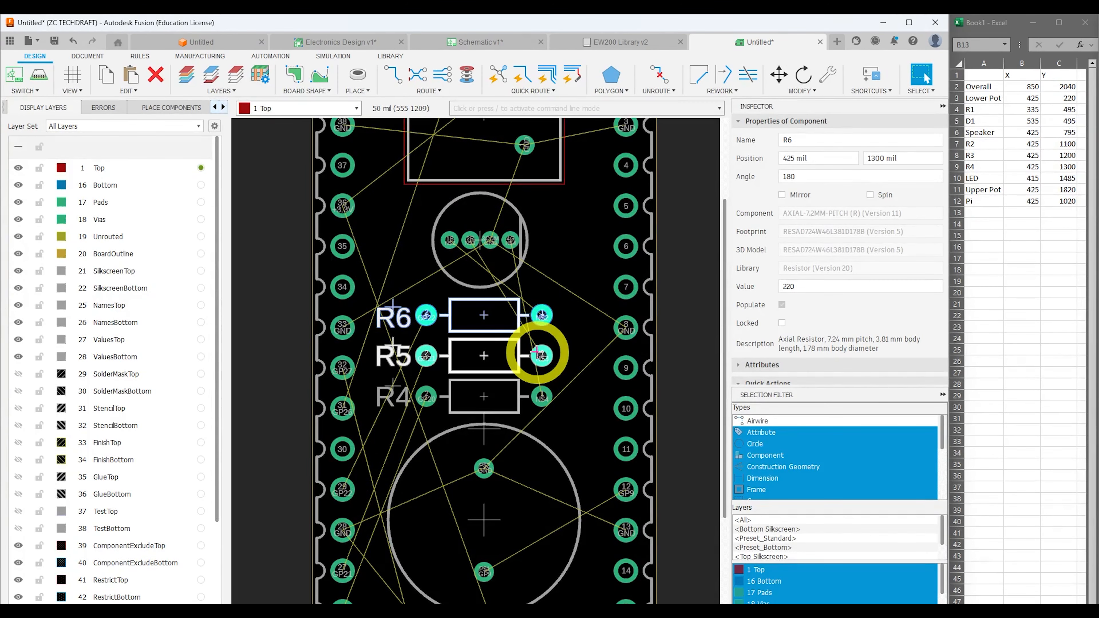
click(504, 348)
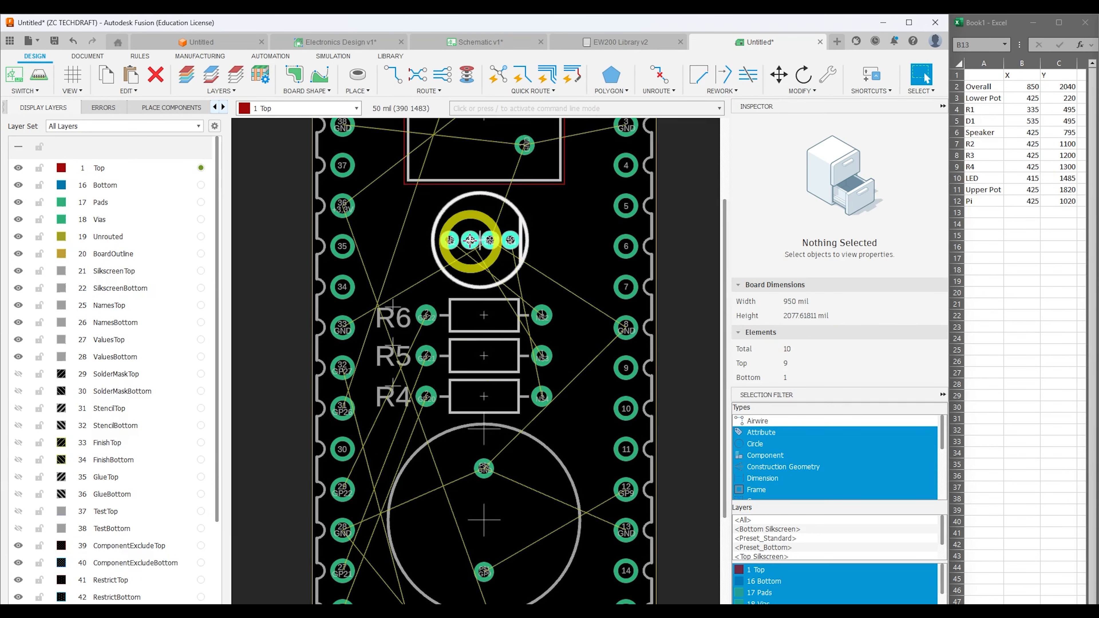
click(519, 393)
click(514, 332)
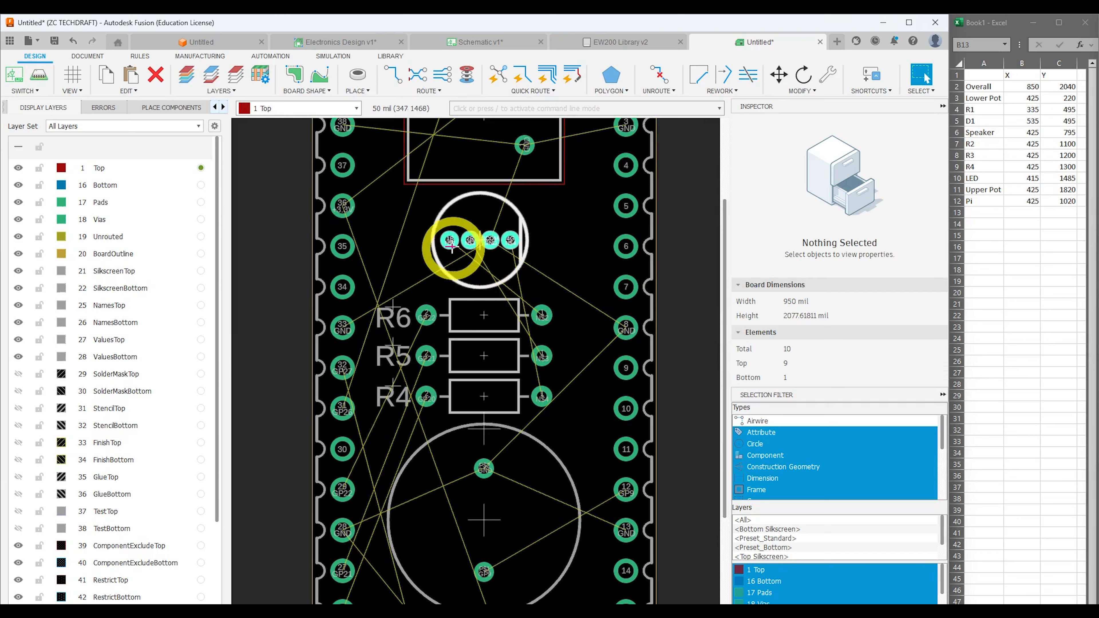
scroll(428, 251, down, 2)
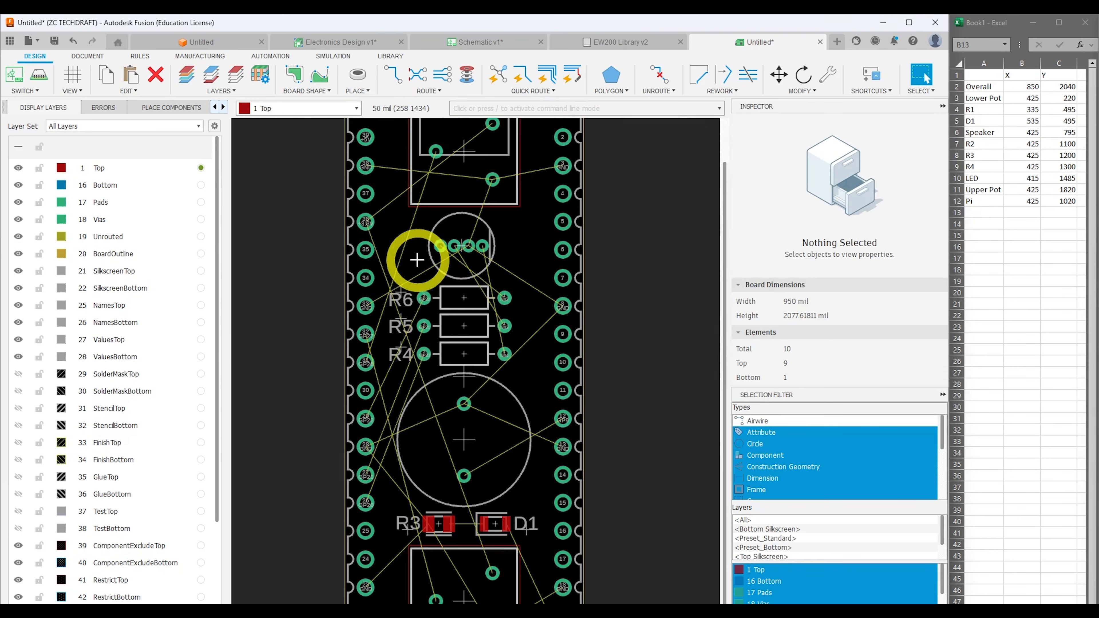
middle_drag(405, 270, 399, 368)
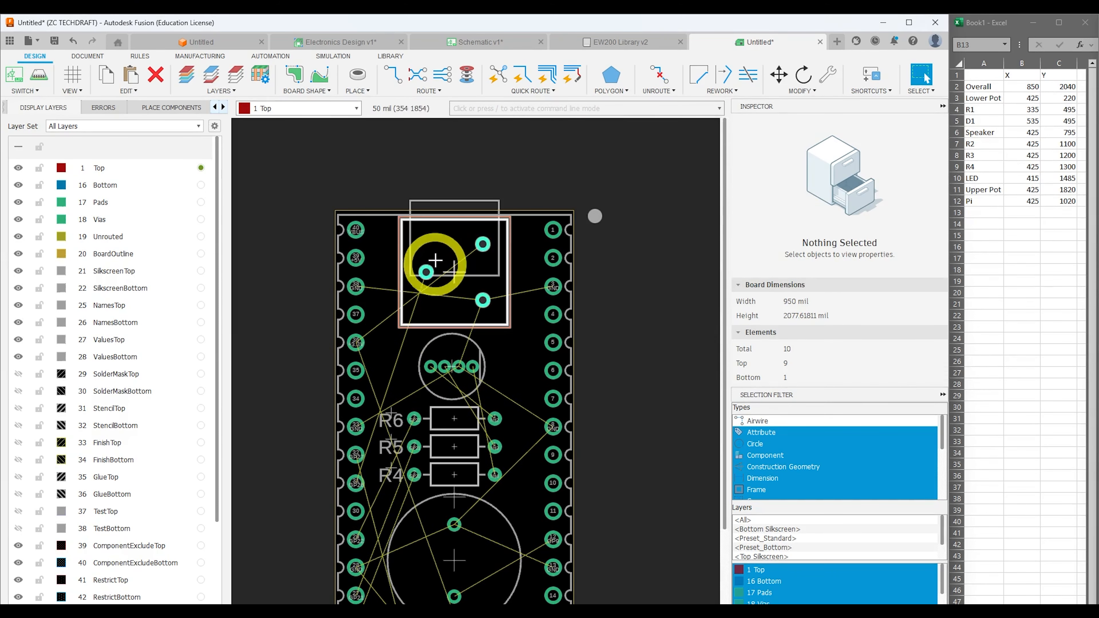
scroll(535, 327, down, 2)
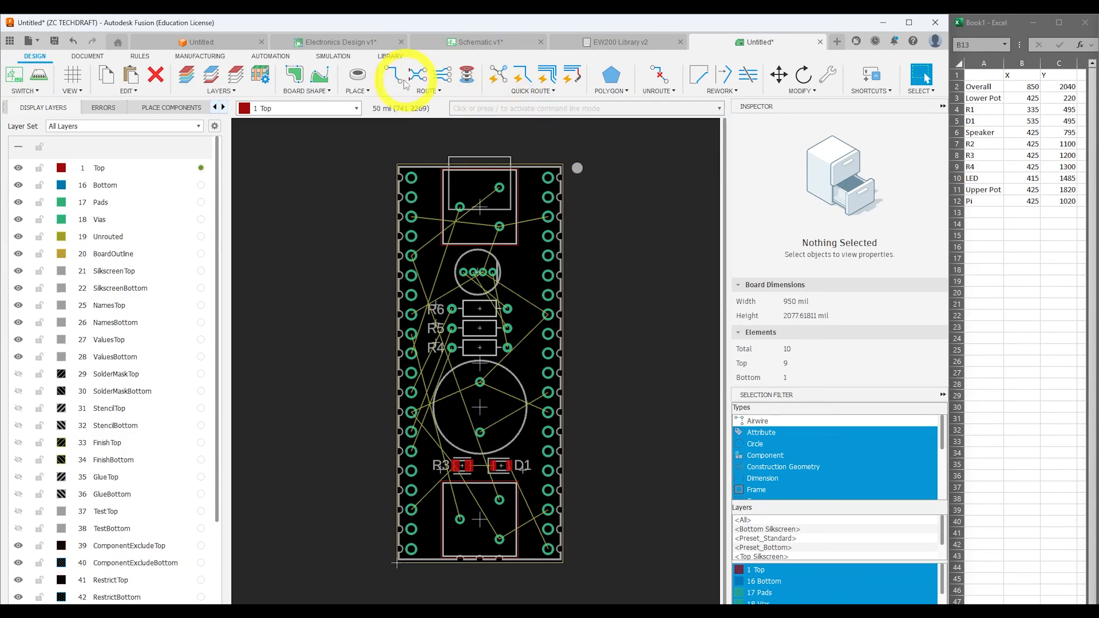
Try manually routing a 6 mil top-layer trace from GND pin 18 to the lower potentiometer's nearest pad.
click(394, 77)
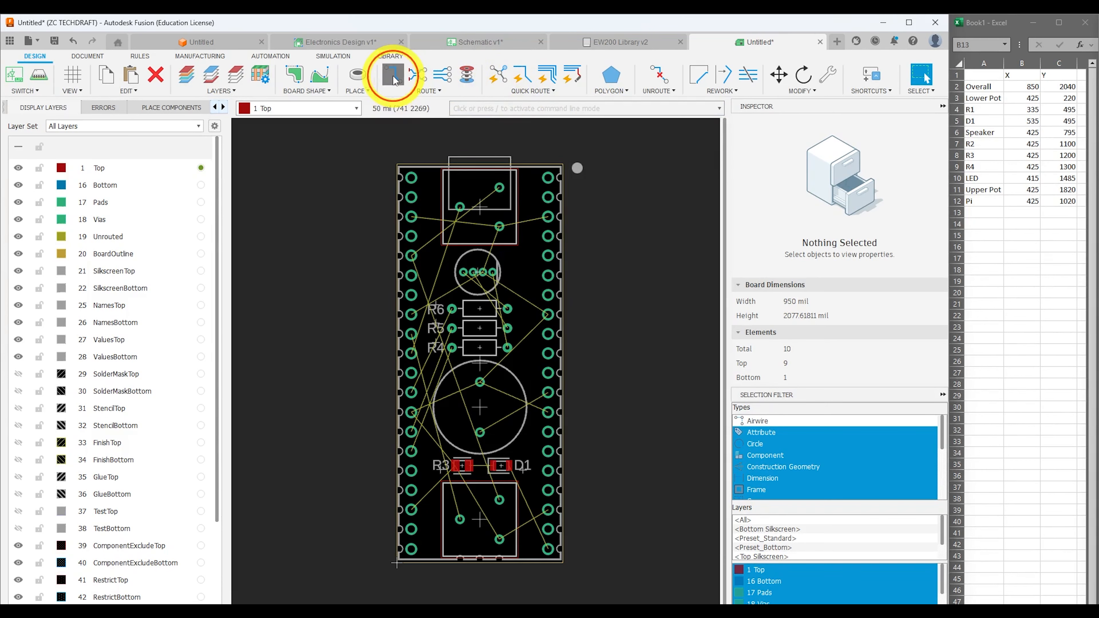
scroll(513, 472, up, 3)
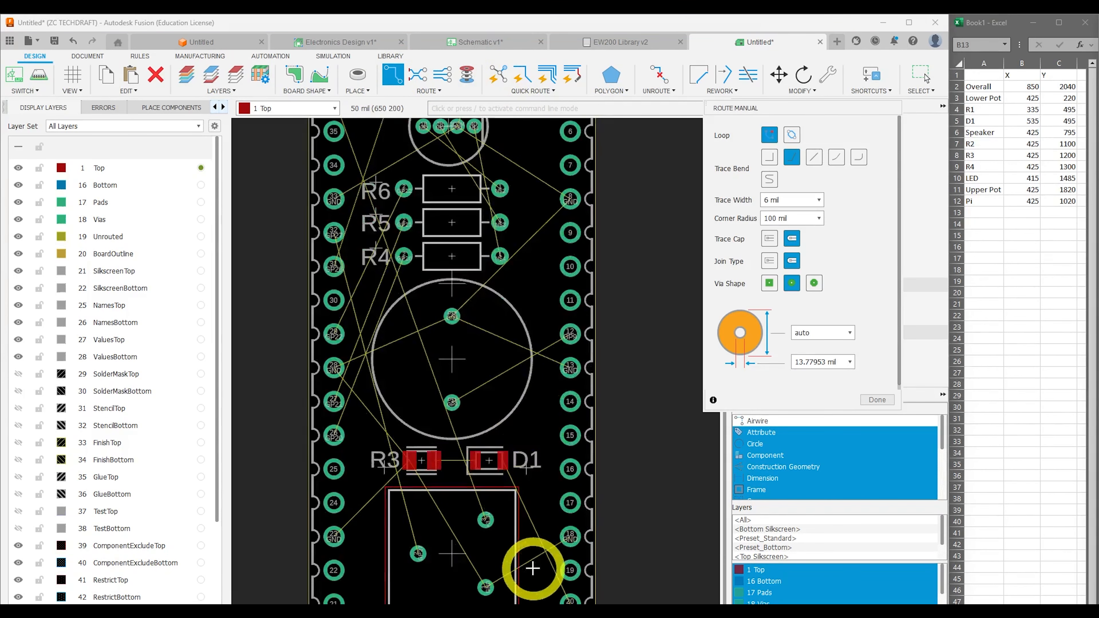
click(571, 536)
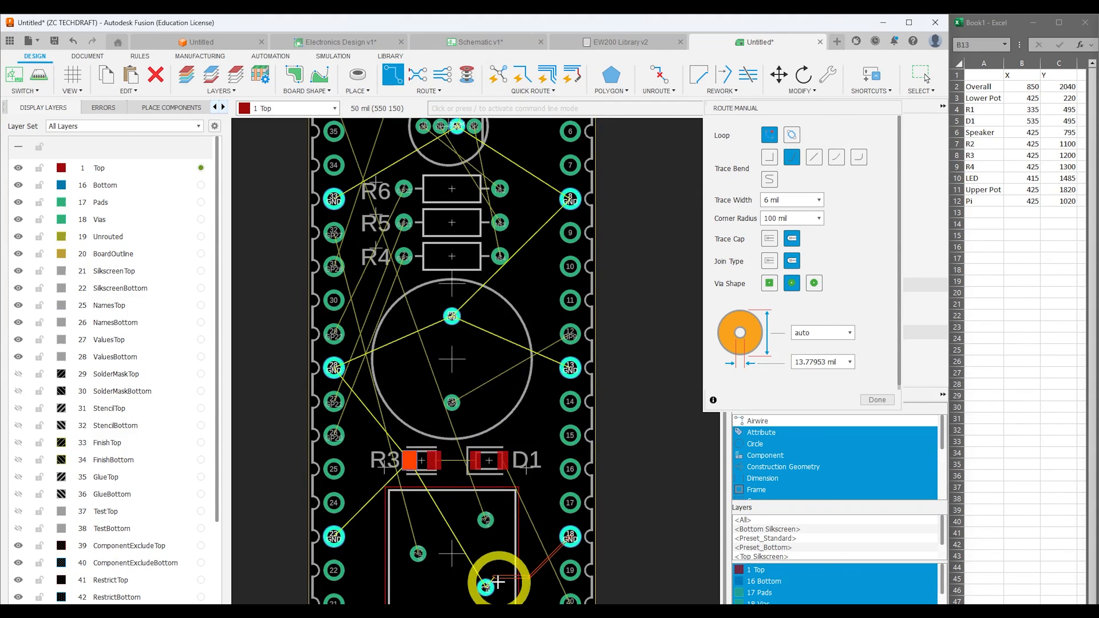
click(925, 74)
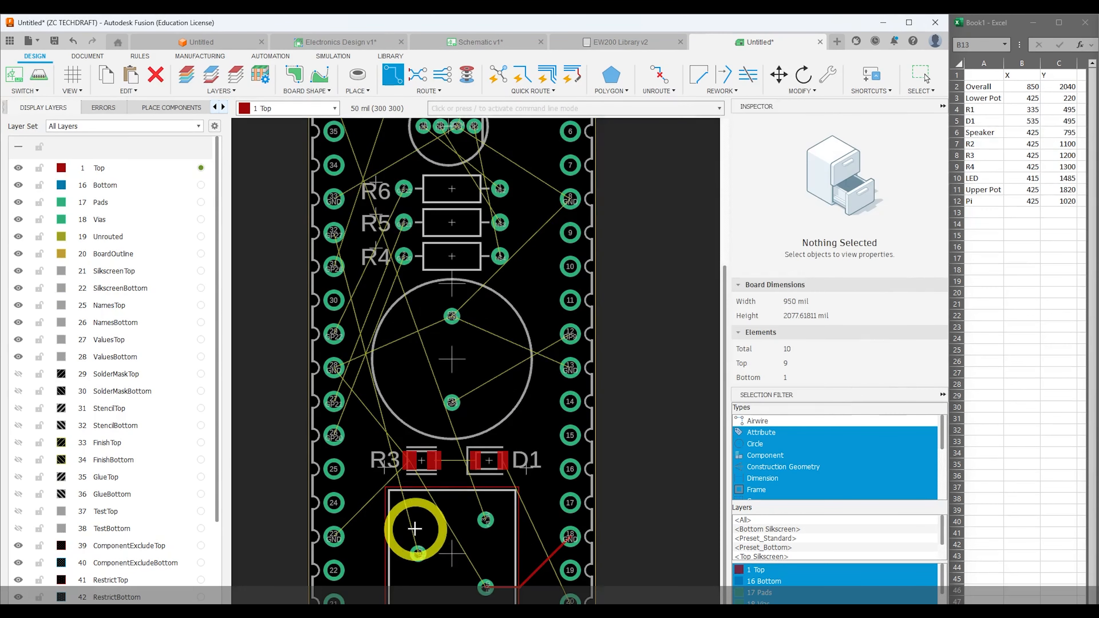
scroll(448, 480, down, 4)
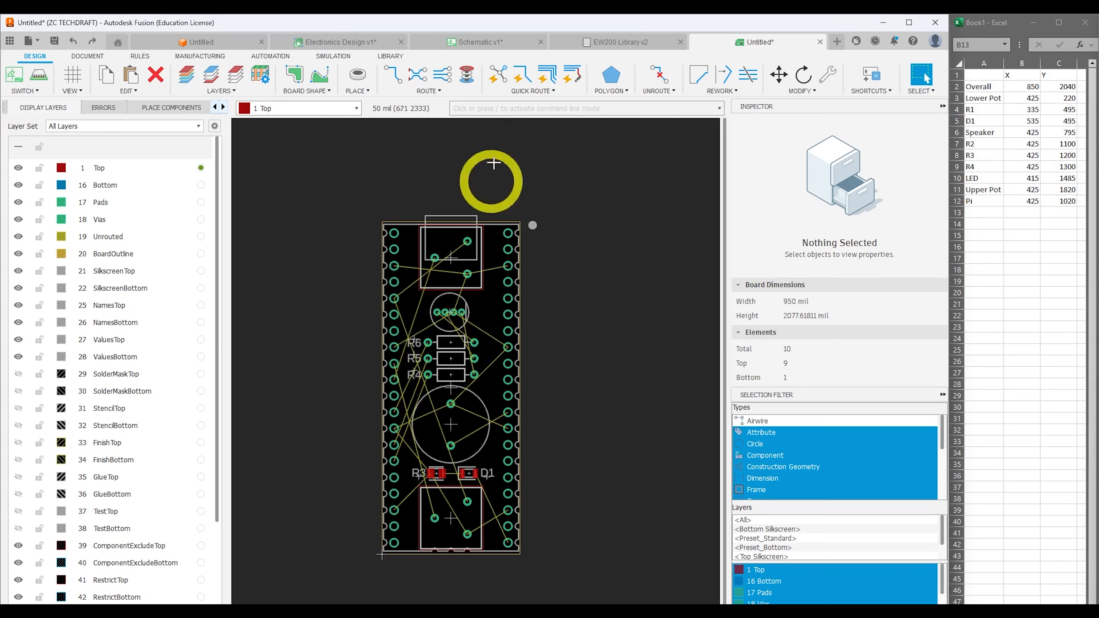
Set the Autorouter's effort to High and run all of its routing variants on the board.
click(527, 93)
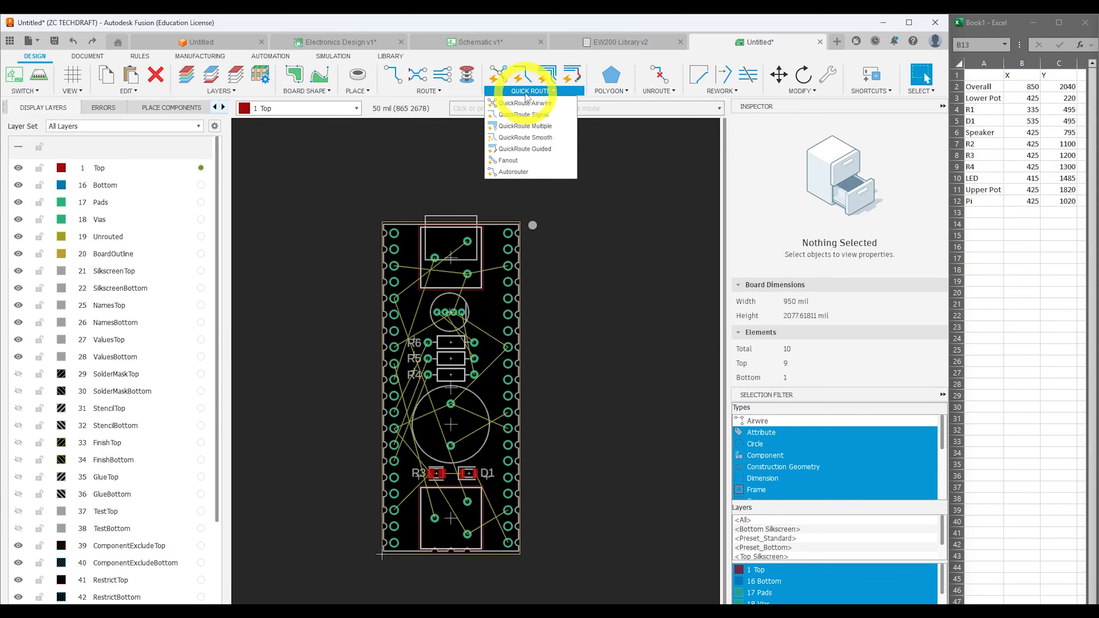
click(510, 173)
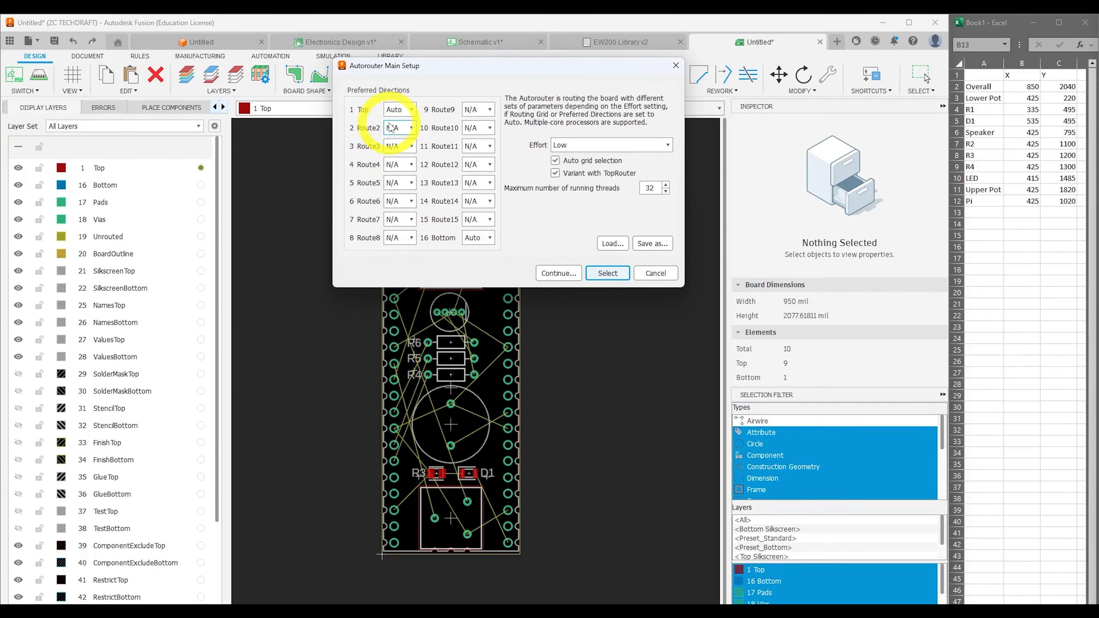
click(572, 147)
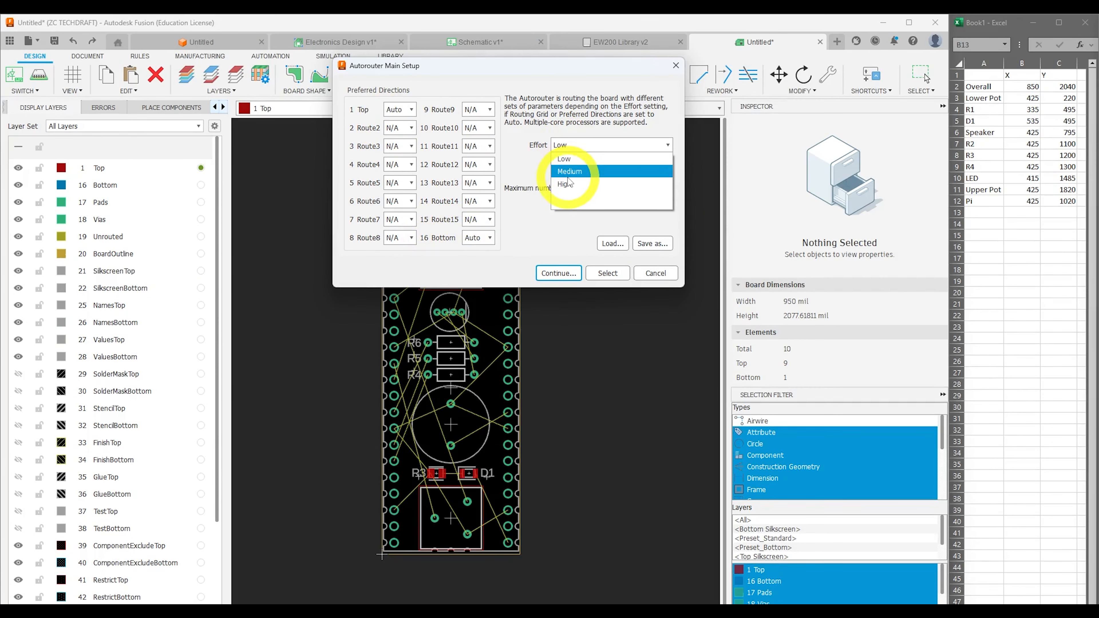
click(537, 186)
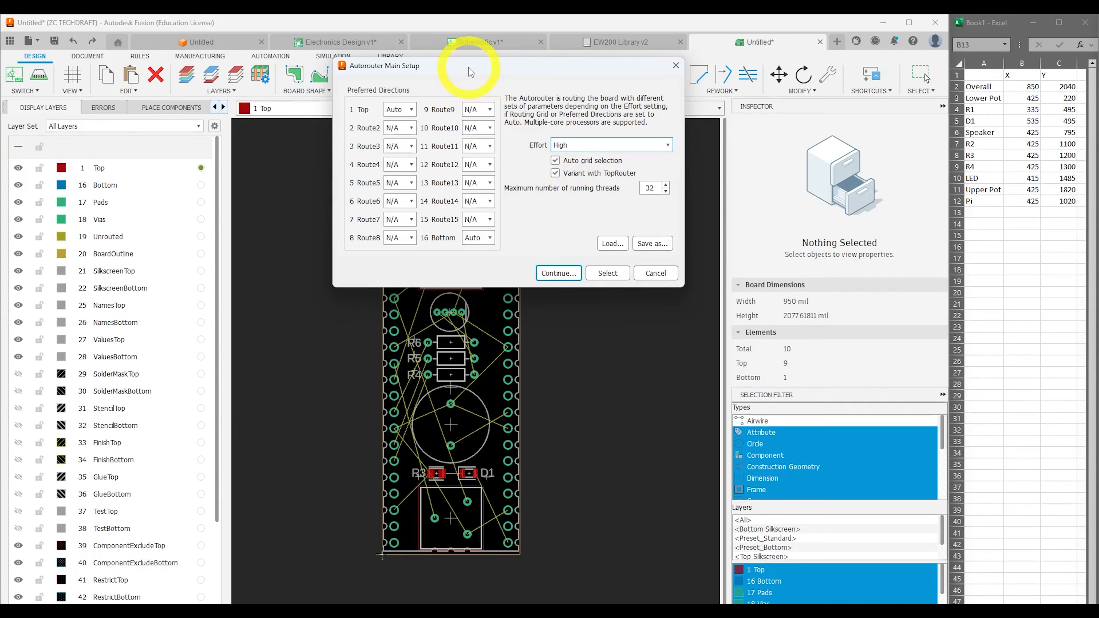
drag(466, 69, 829, 189)
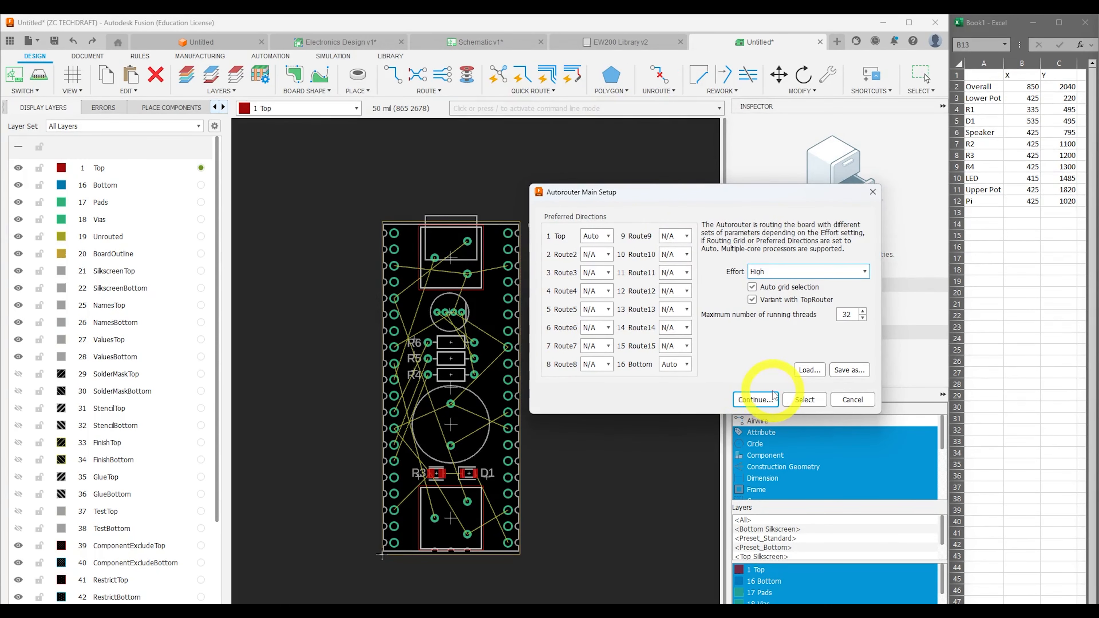
click(734, 397)
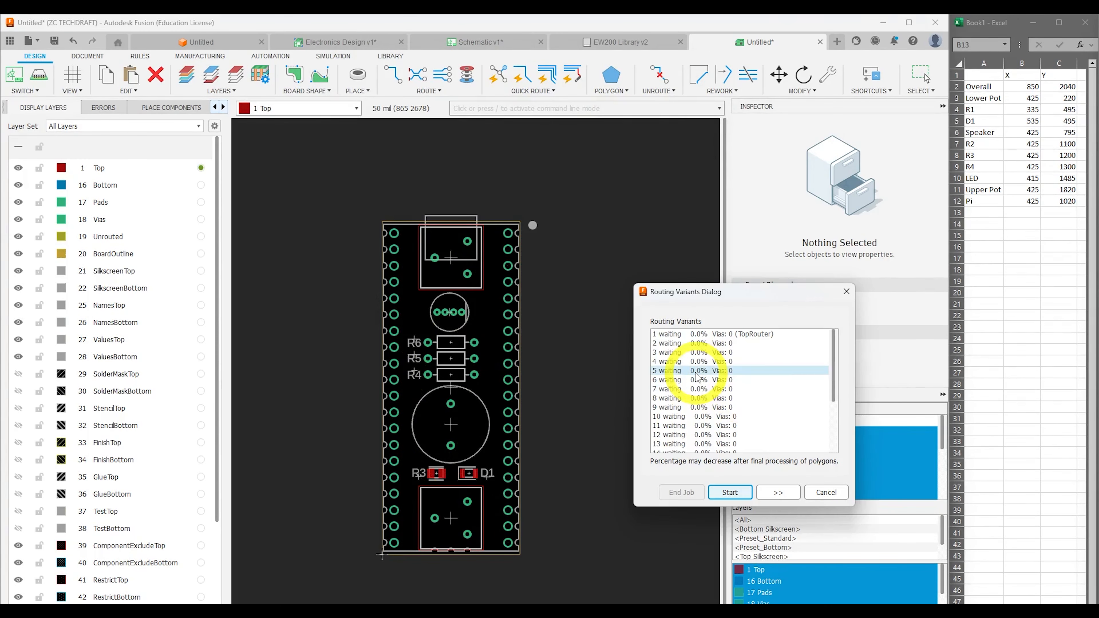
click(739, 493)
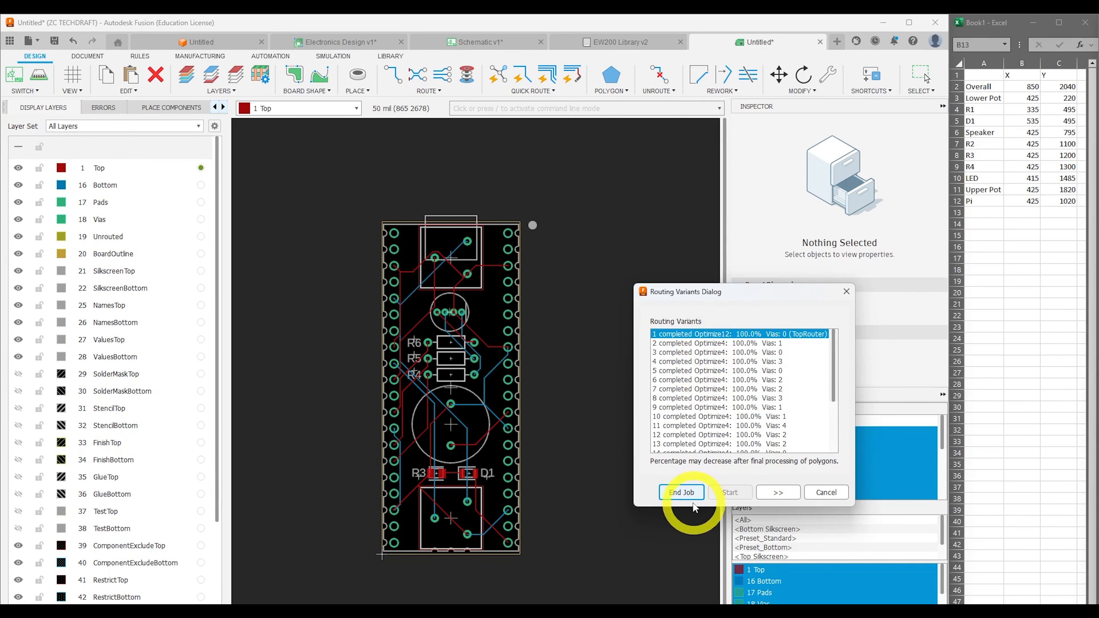
Preview routing variants 2, 3, 5, 22, 21 and 19 on the board to compare their traces.
click(684, 346)
click(683, 355)
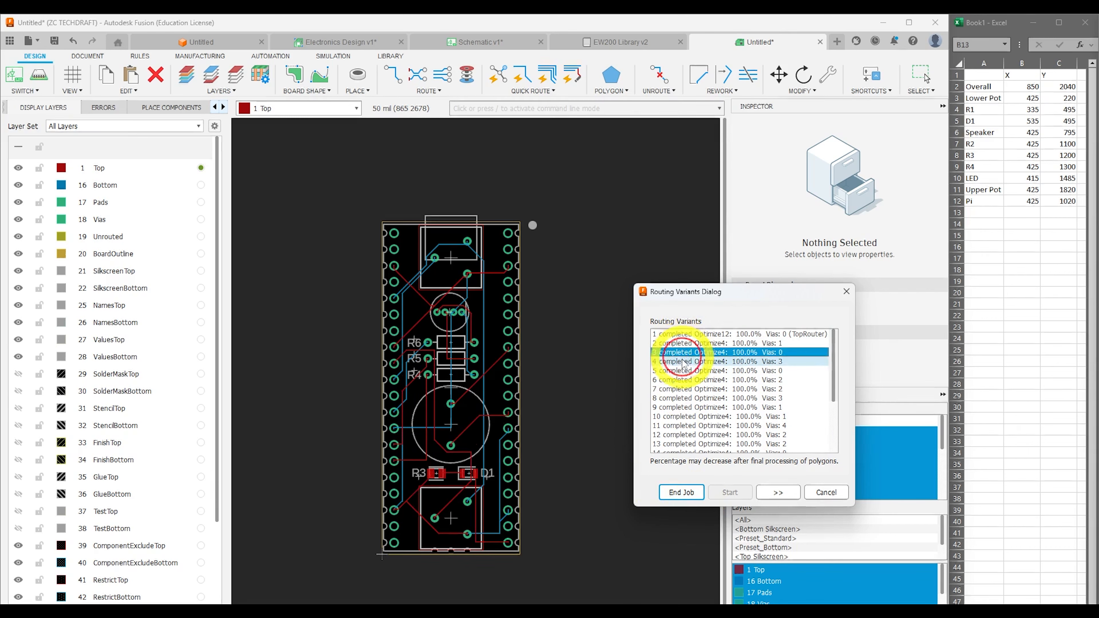
click(681, 371)
scroll(674, 402, down, 3)
click(676, 445)
click(672, 435)
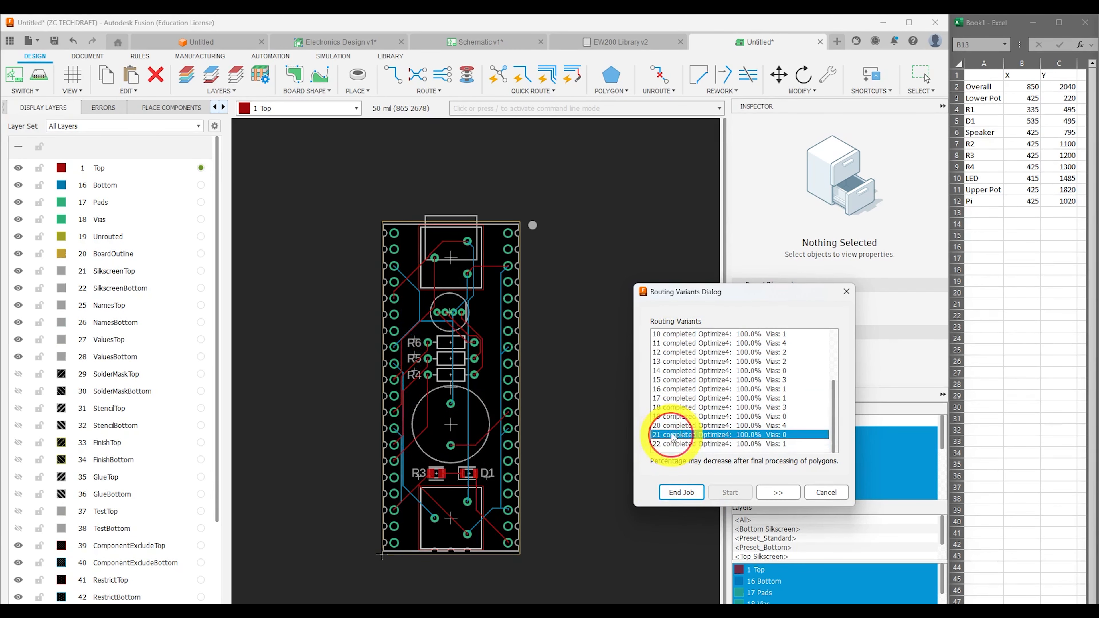
click(672, 417)
scroll(674, 400, up, 1)
scroll(677, 399, up, 2)
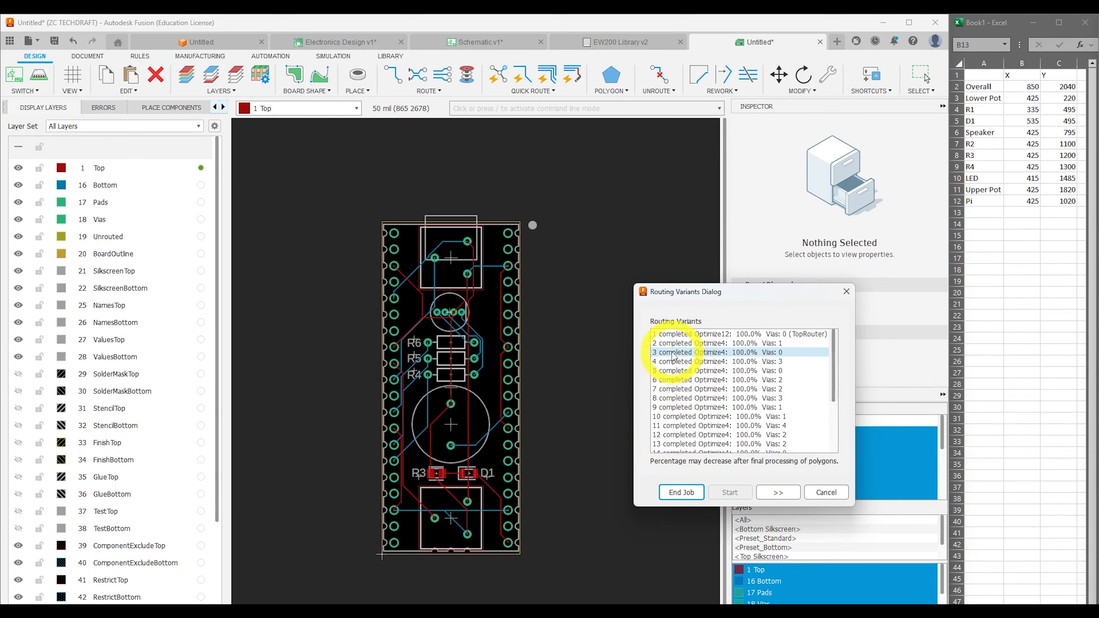
Compare routing variants 22, 10, 1, 2 and 8, checking each one's trace layout and number of vias.
scroll(686, 413, down, 3)
click(678, 445)
scroll(678, 428, up, 3)
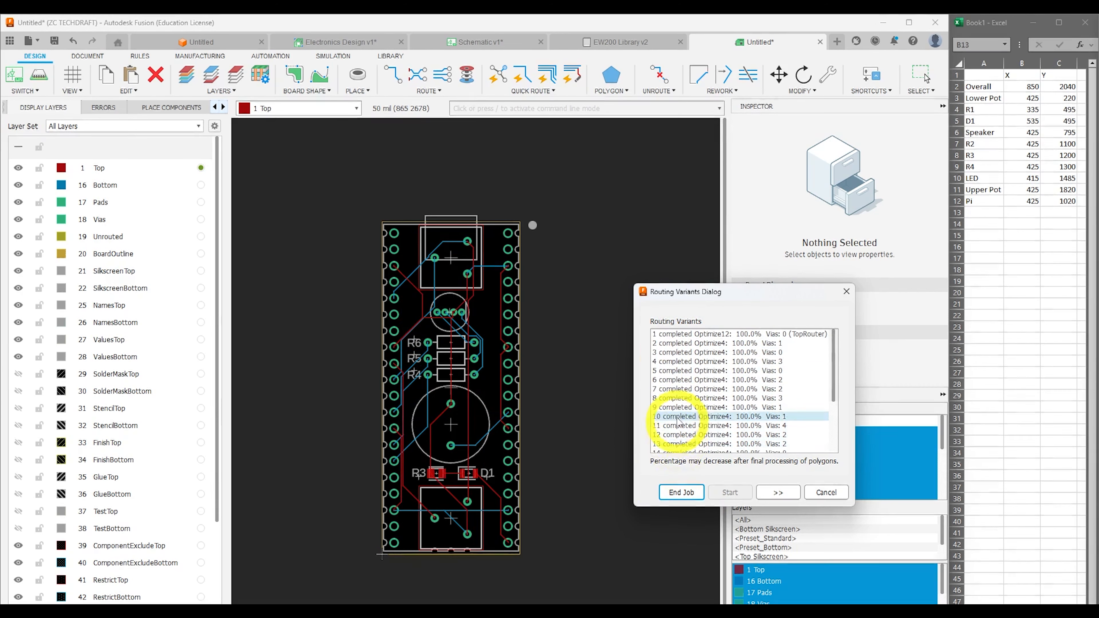
click(679, 417)
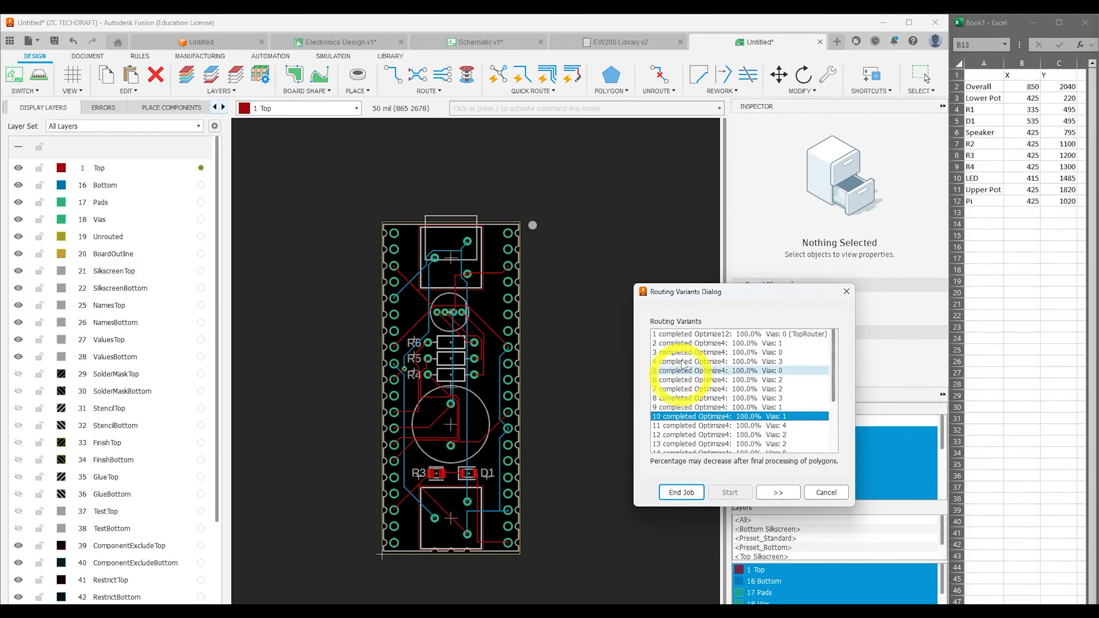
click(682, 335)
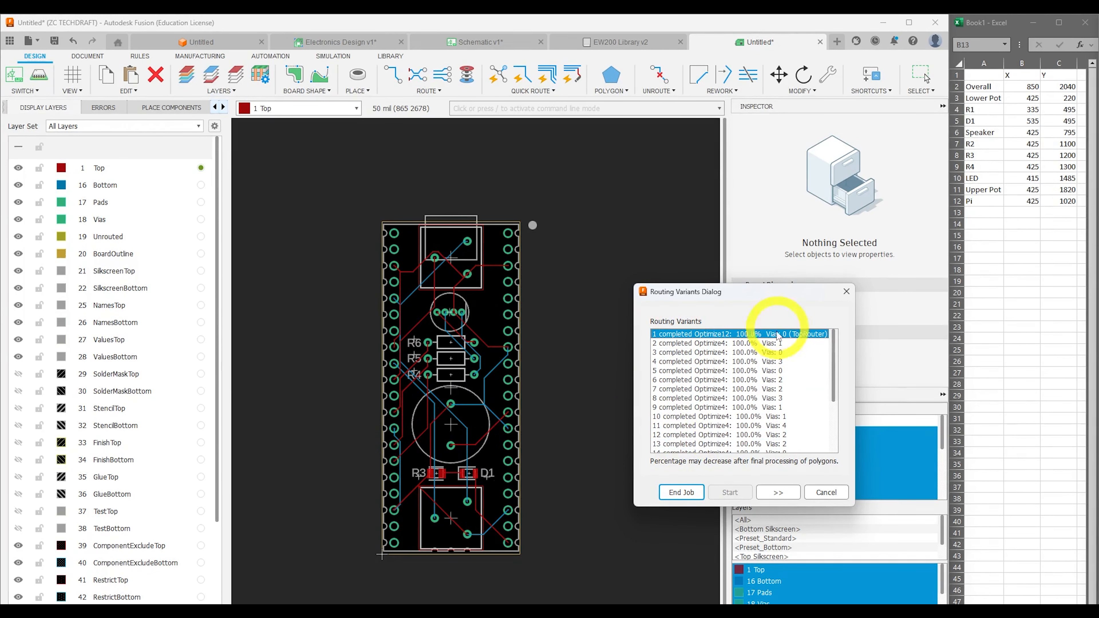
click(763, 344)
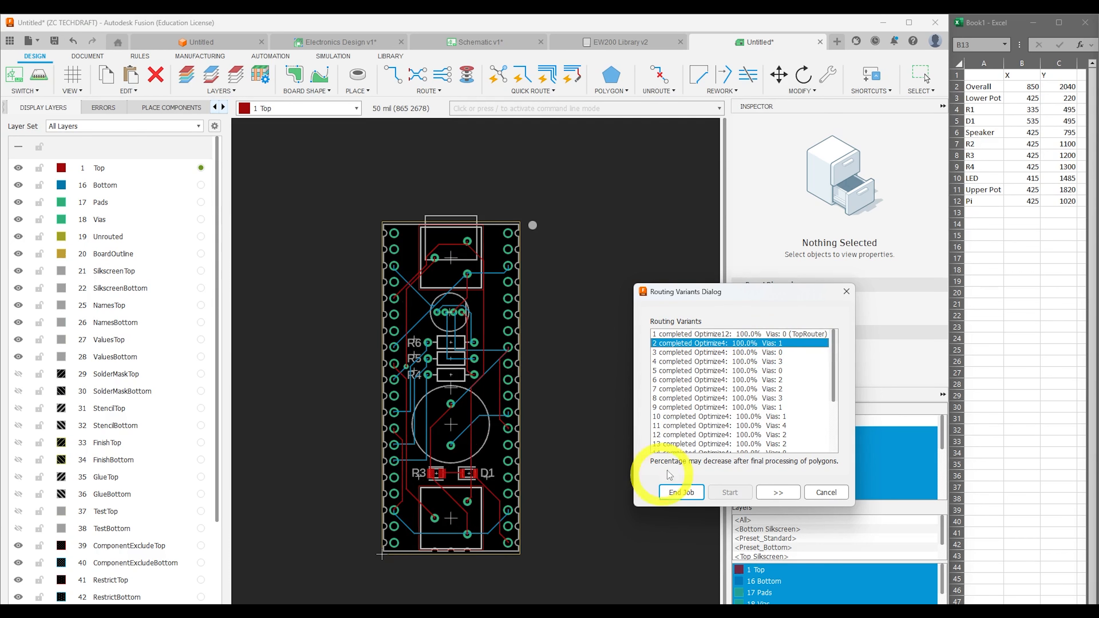
click(754, 398)
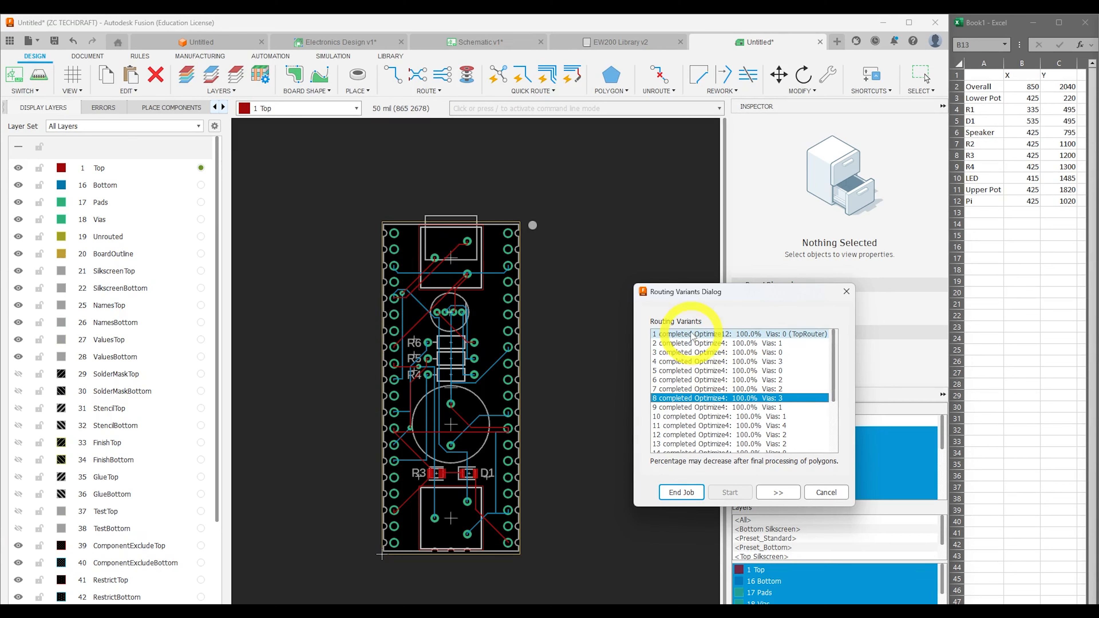
Choose routing variant 1 (TopRouter) and end the autorouting job with it.
click(690, 340)
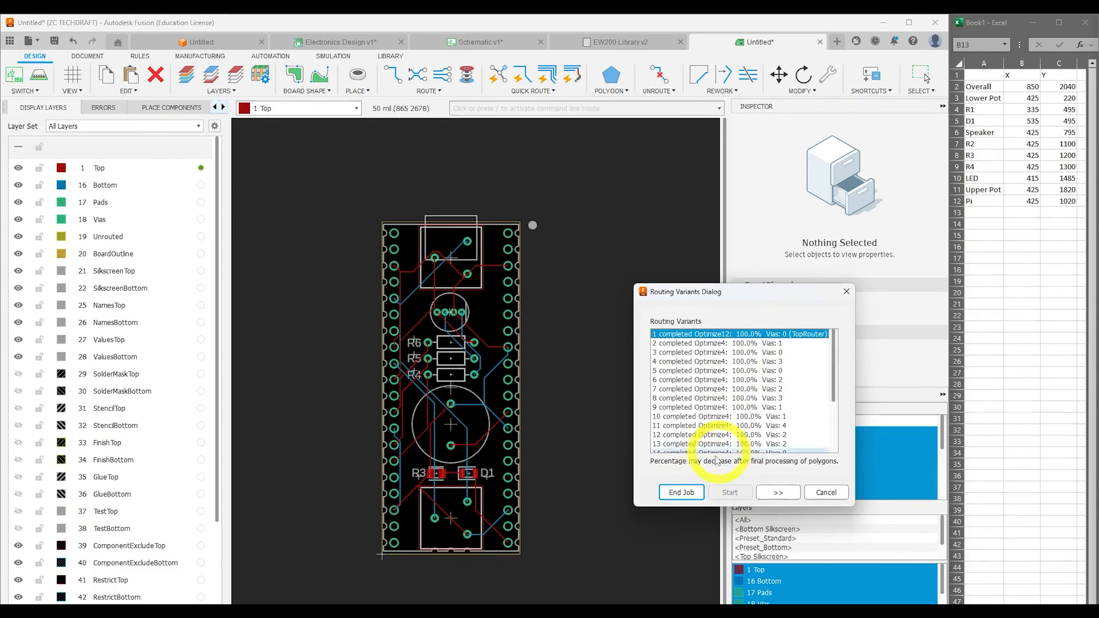
click(683, 493)
click(517, 387)
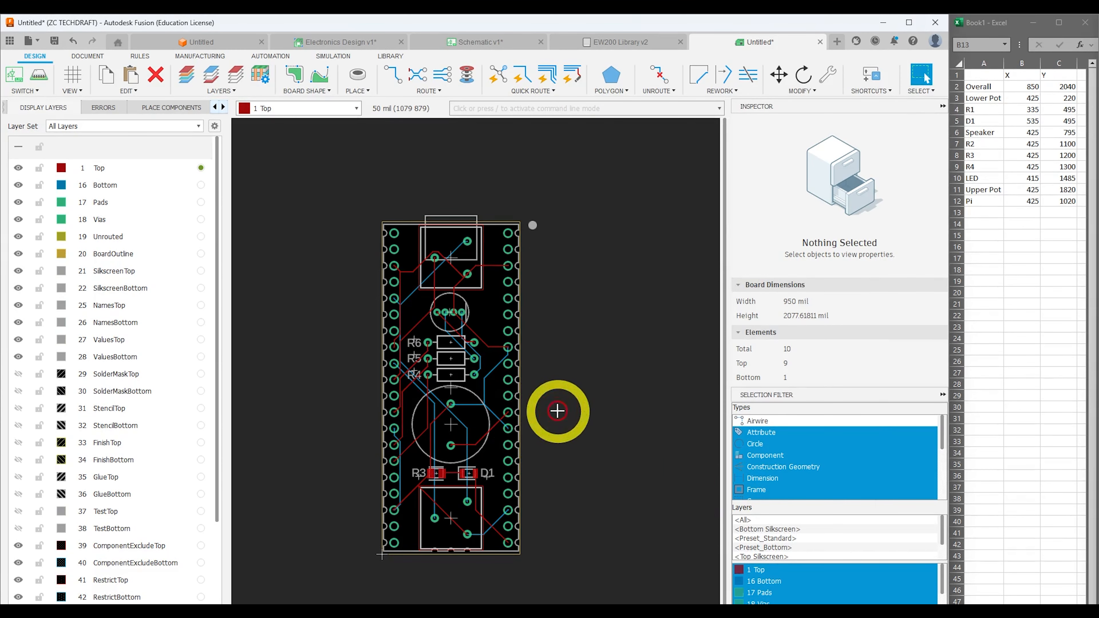
Inspect the autorouted traces, including the GND wire running from the RGB LED, and undo the autorouting.
scroll(449, 439, up, 3)
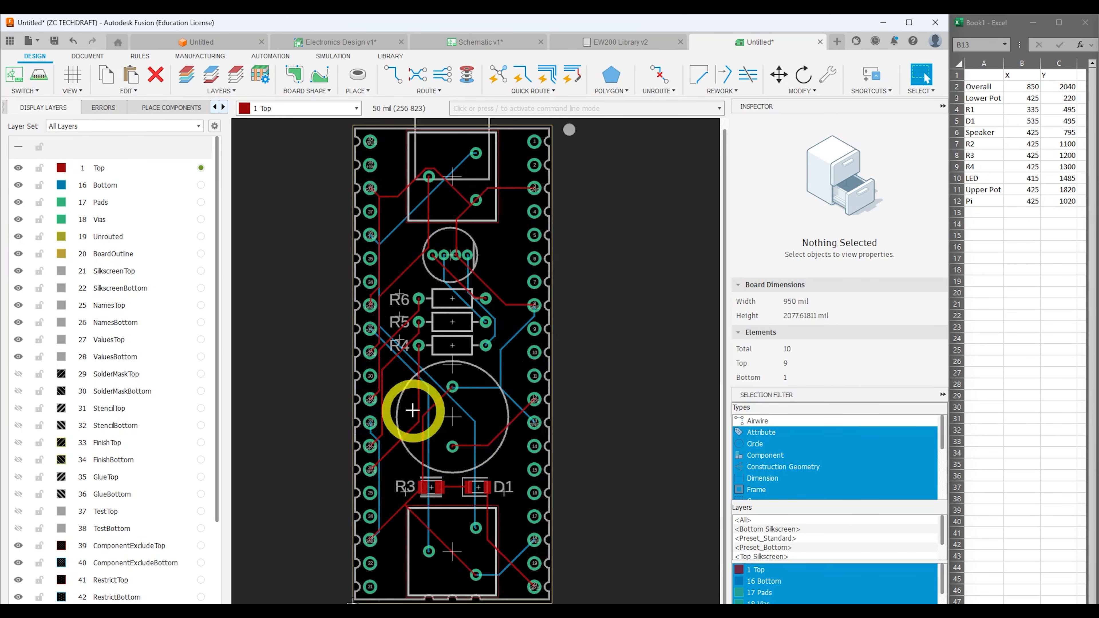
middle_drag(413, 410, 428, 435)
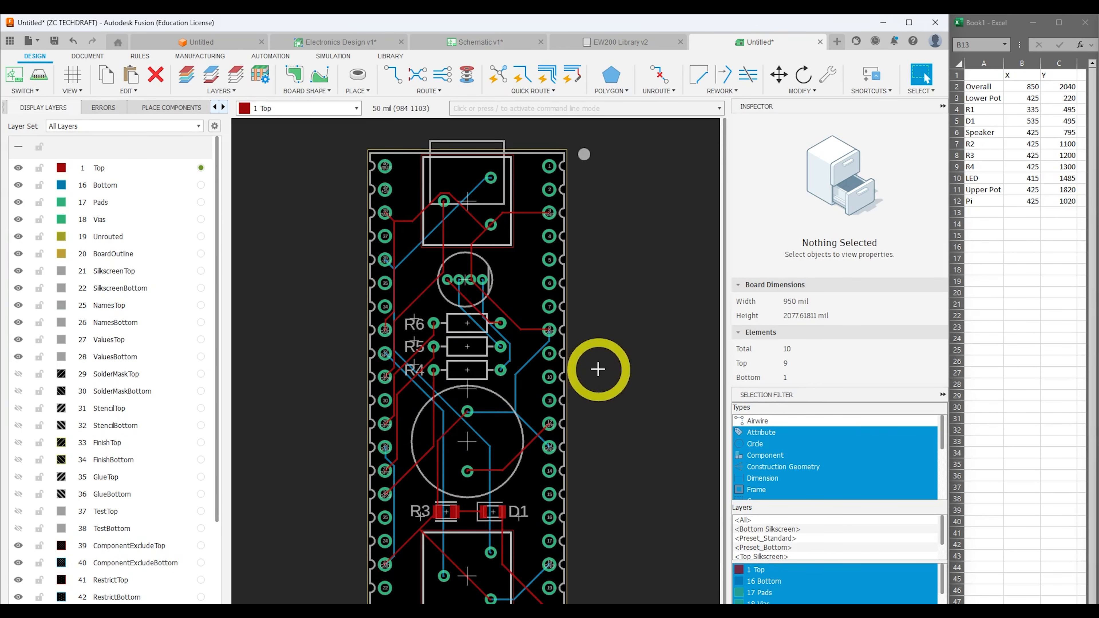
scroll(598, 369, down, 1)
click(515, 318)
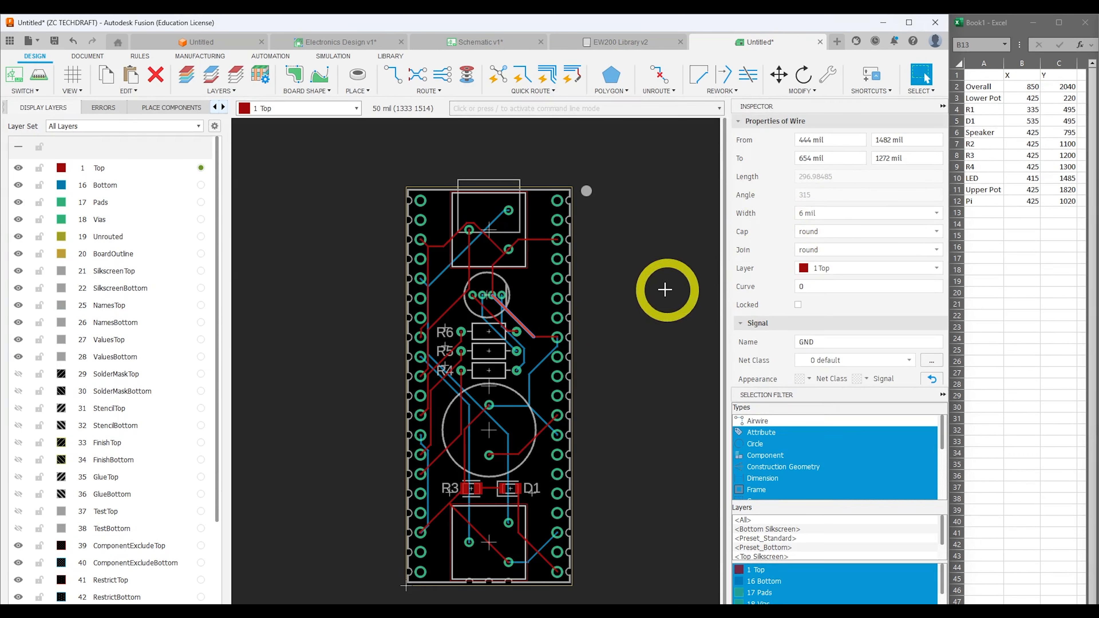
click(663, 361)
scroll(645, 321, down, 1)
middle_drag(637, 341, 597, 339)
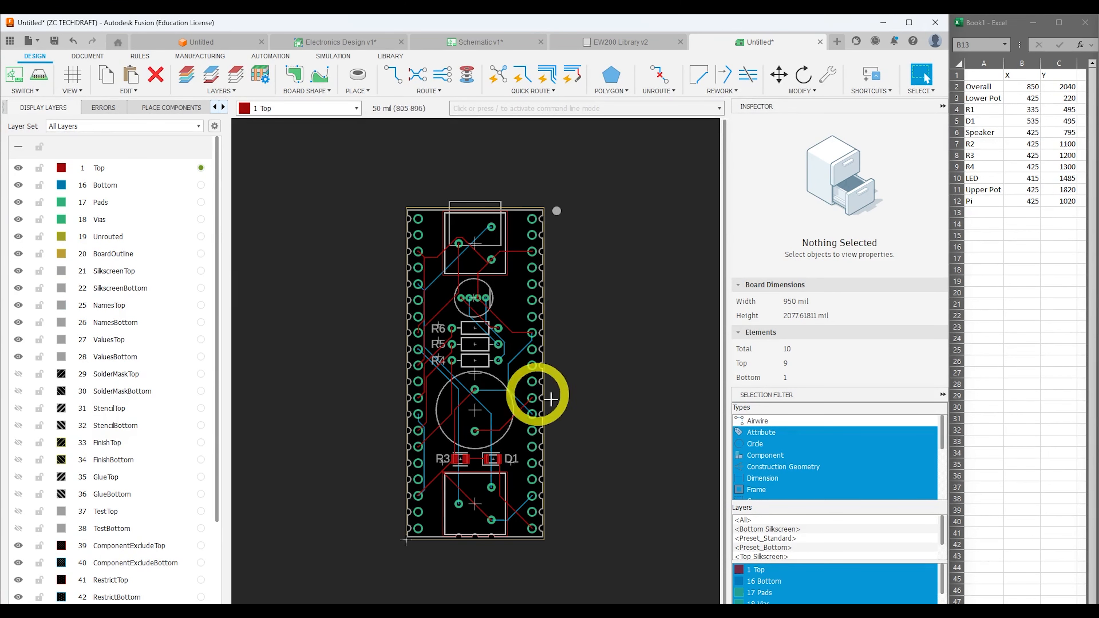
key(ctrl+z)
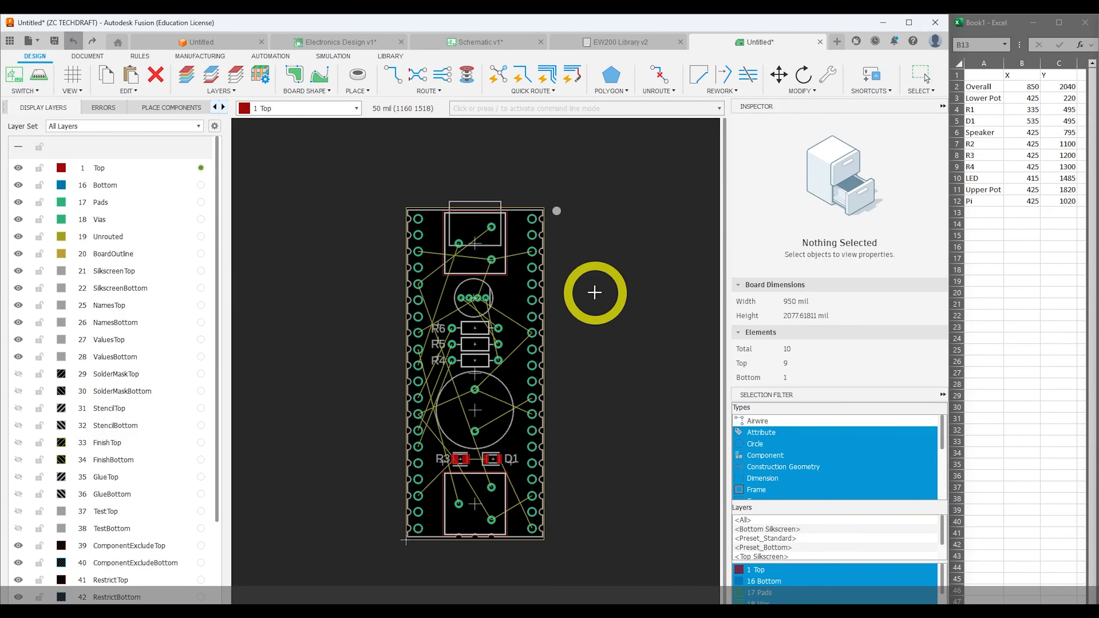
In the board's design rules, set the Wire - Wire Clearance to 8 mil for both minimum and preferred.
click(138, 56)
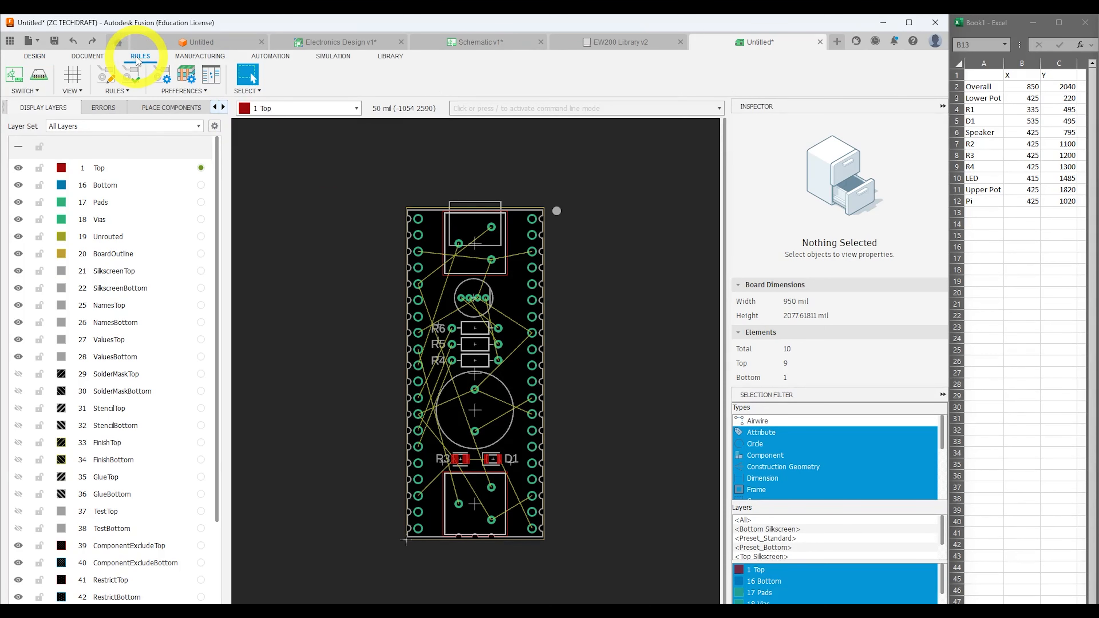
click(105, 77)
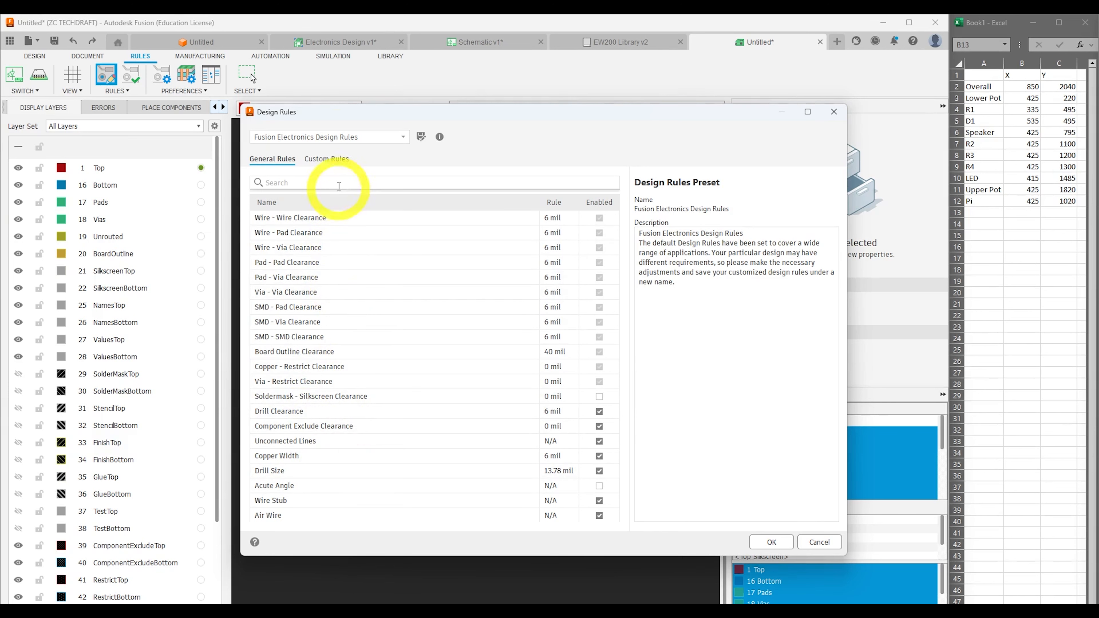
click(335, 132)
click(506, 145)
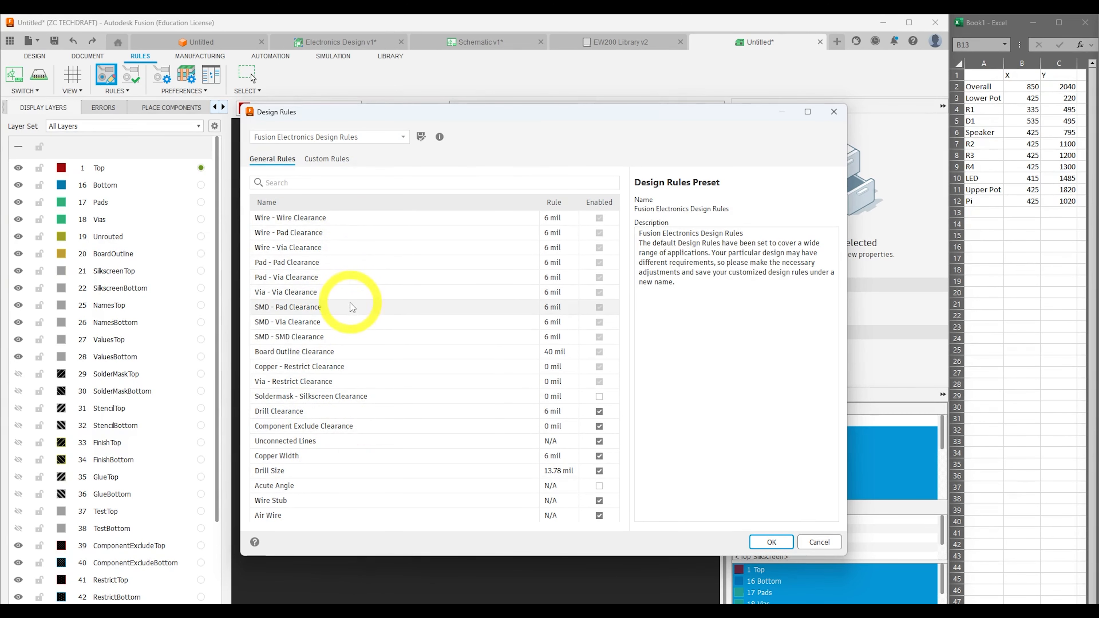
click(552, 221)
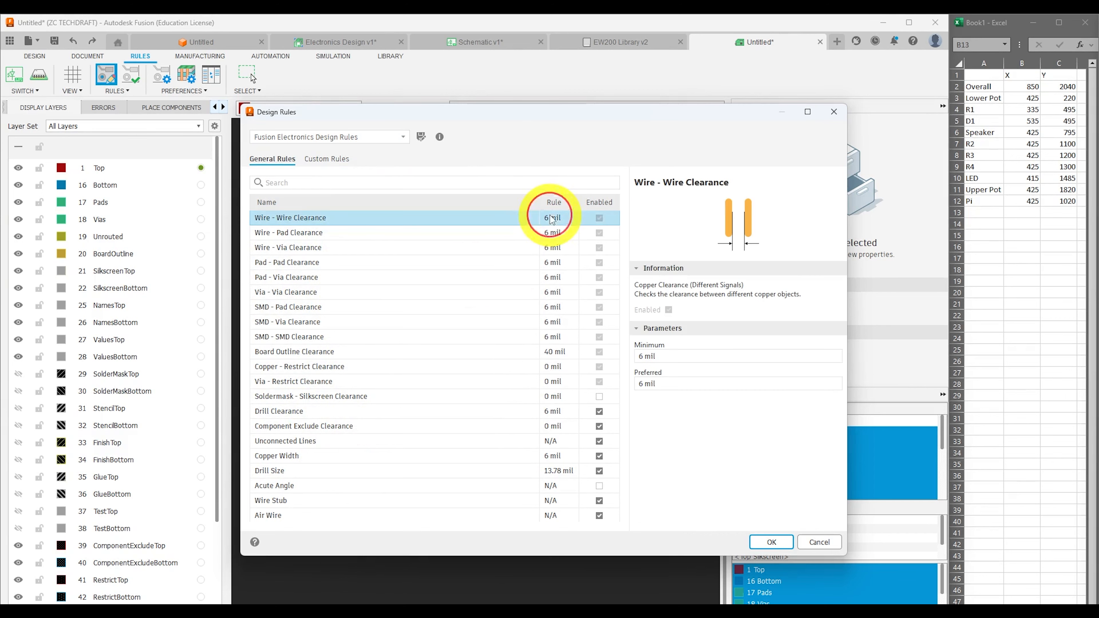
double_click(550, 221)
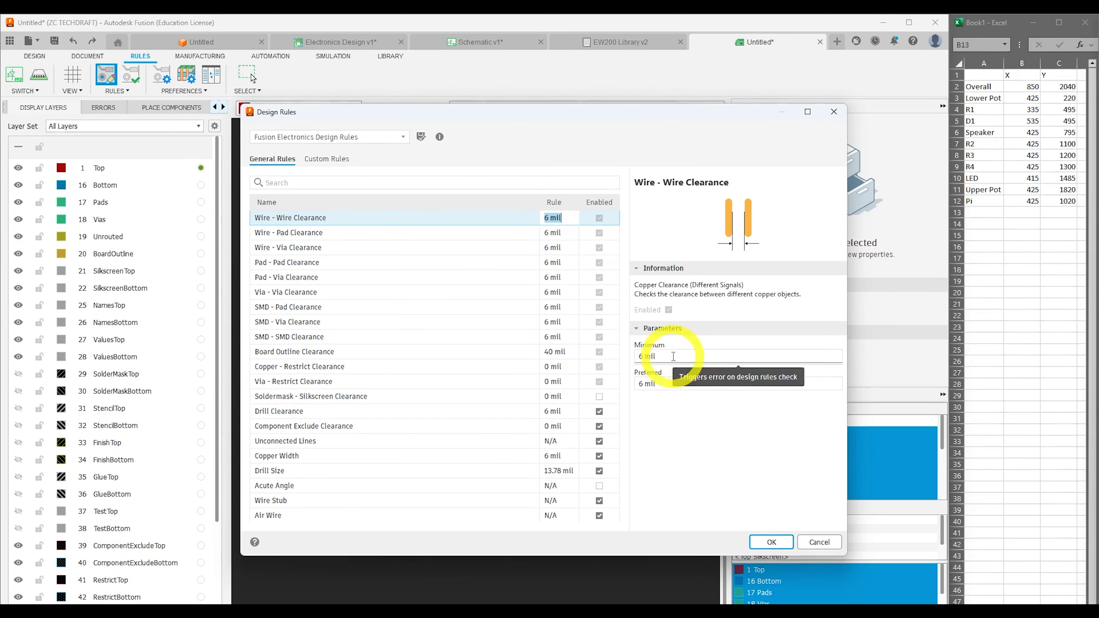
drag(667, 358, 616, 381)
text(8)
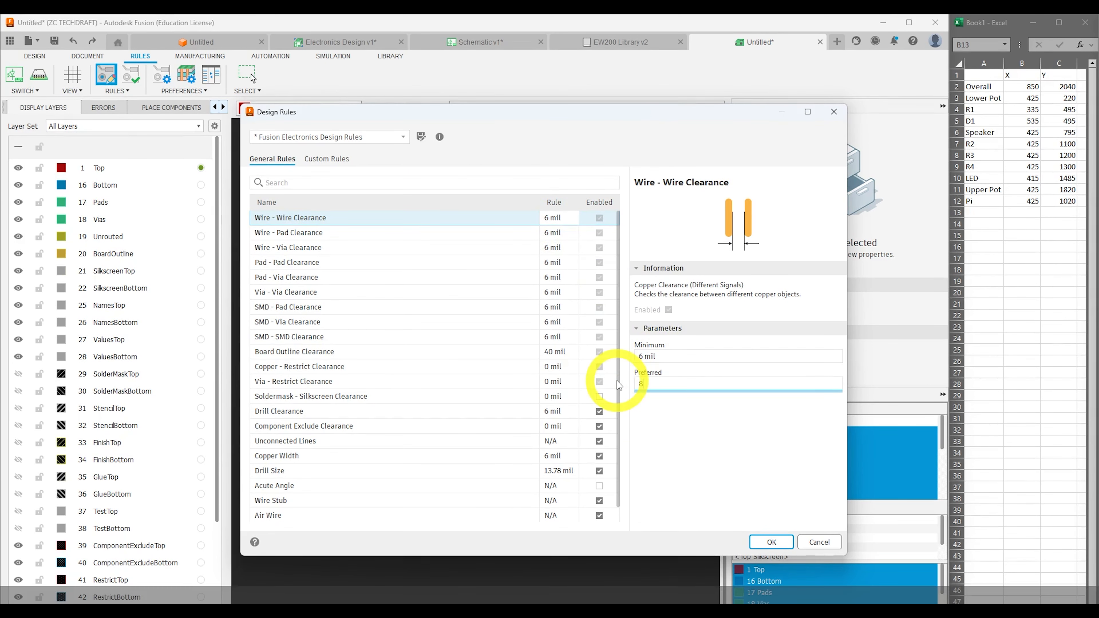
click(557, 230)
click(554, 219)
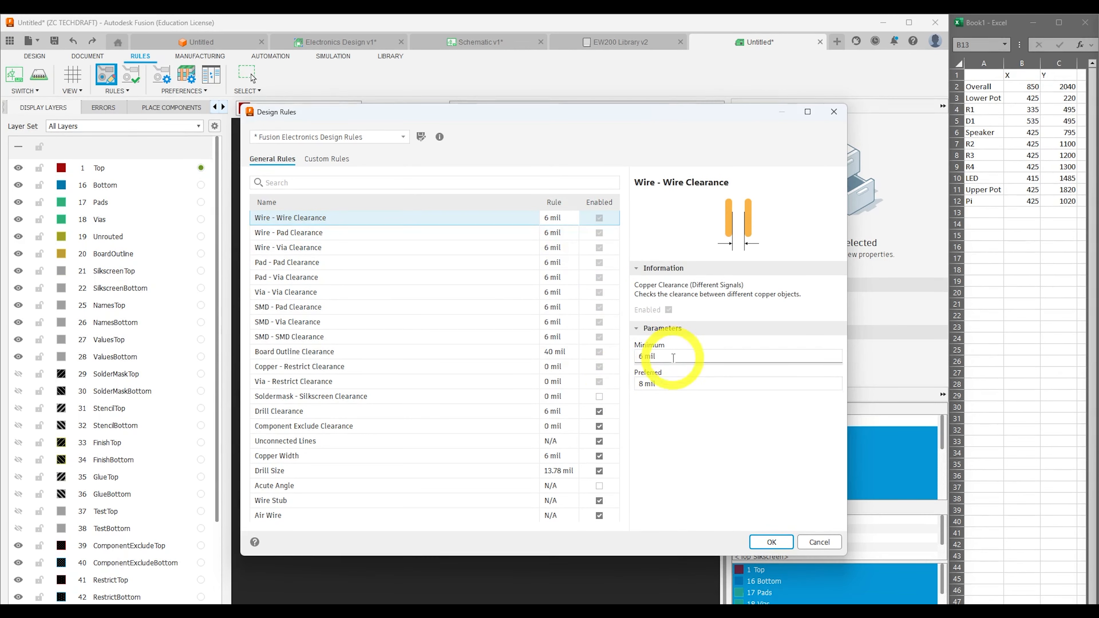
drag(682, 360, 544, 350)
text(8)
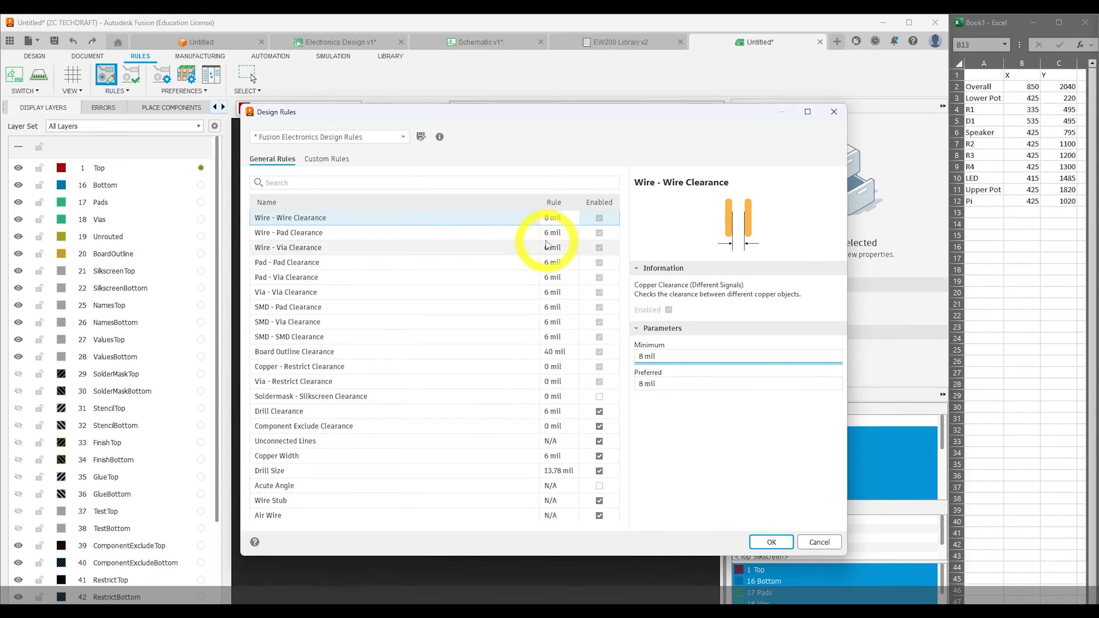
Set the minimum Wire - Pad and Wire - Via clearances to 8 mil.
click(546, 233)
drag(664, 354, 636, 355)
text(8)
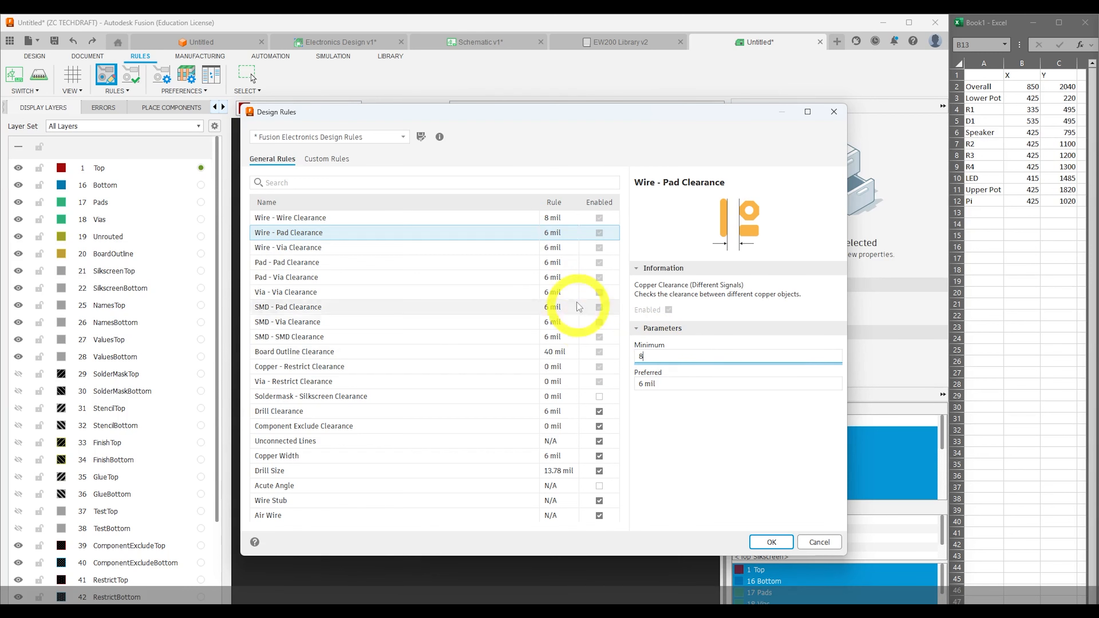
click(552, 250)
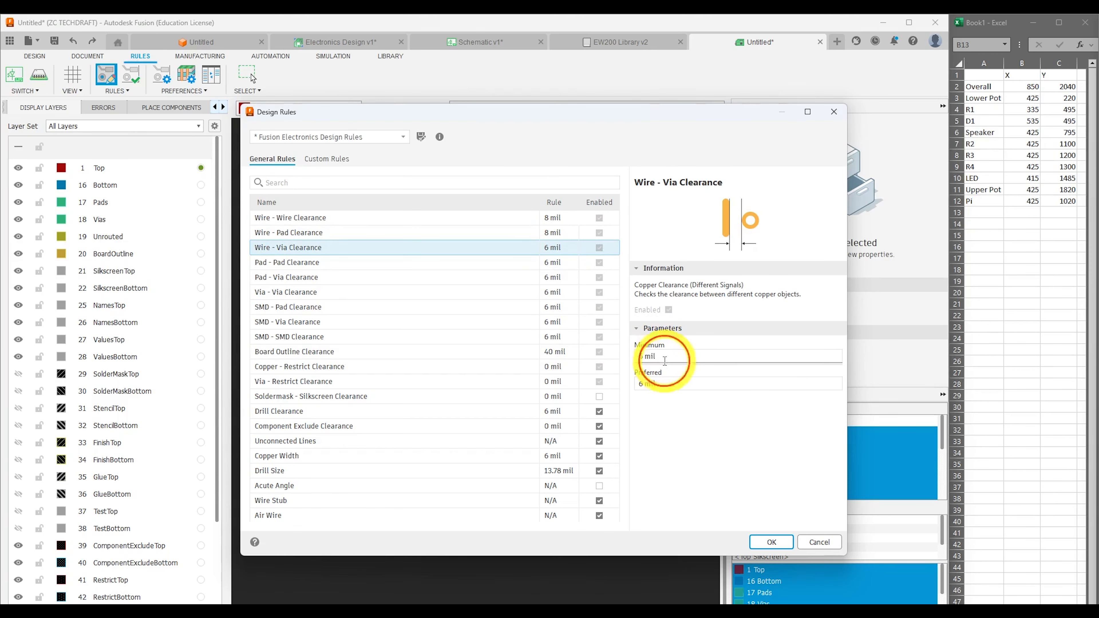
drag(664, 360, 606, 356)
text(8)
Set the minimum Pad - Pad, Pad - Via and Via - Via clearances to 8 mil.
click(564, 265)
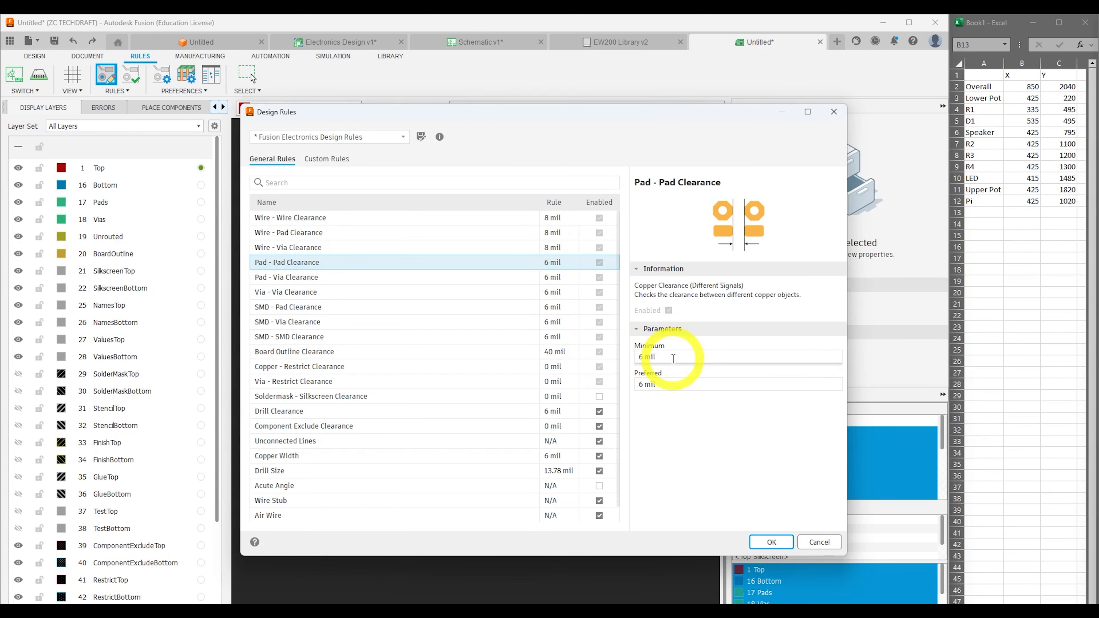
drag(673, 359, 636, 356)
text(8)
click(554, 281)
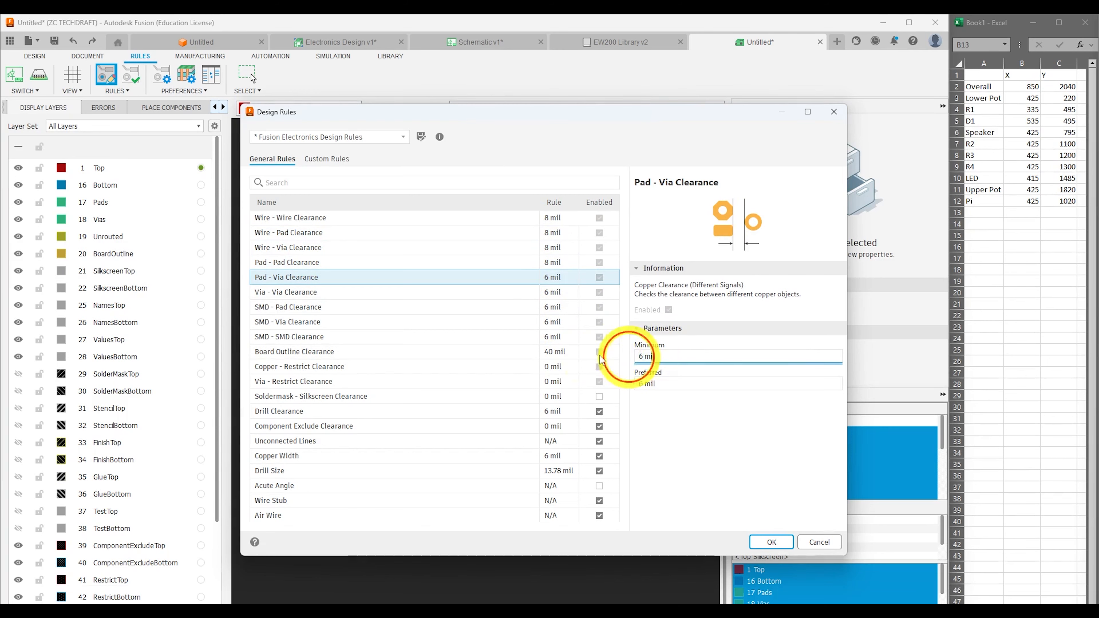
click(560, 292)
drag(694, 353, 592, 351)
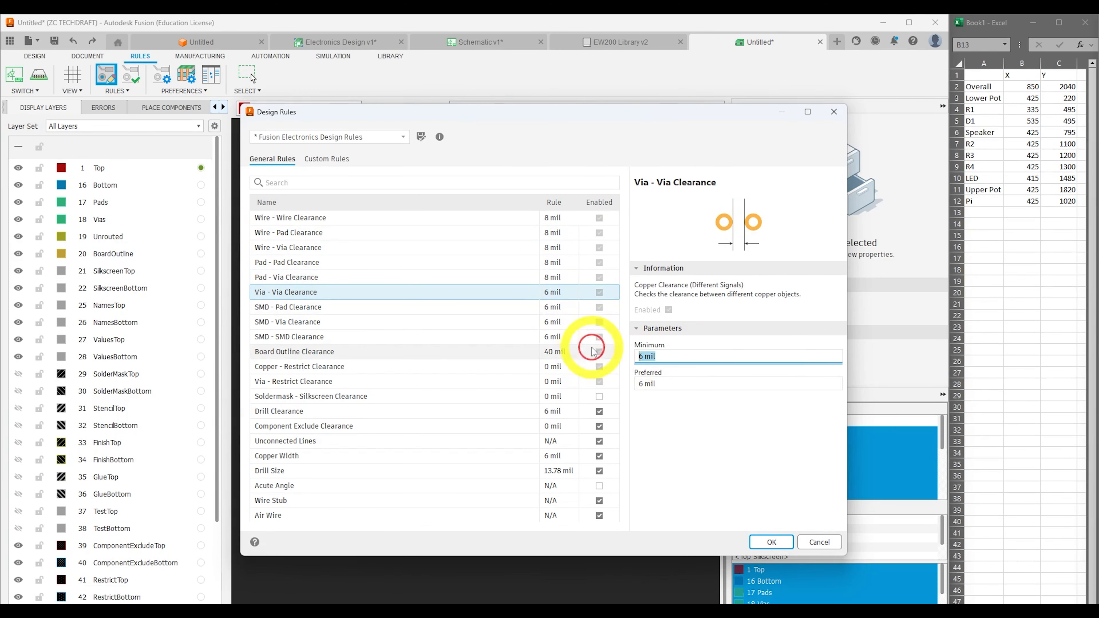
text(8)
Set the minimum SMD - Pad and SMD - Via clearances to 8 mil and open the SMD - SMD minimum for editing.
click(560, 307)
drag(694, 353, 595, 351)
text(8)
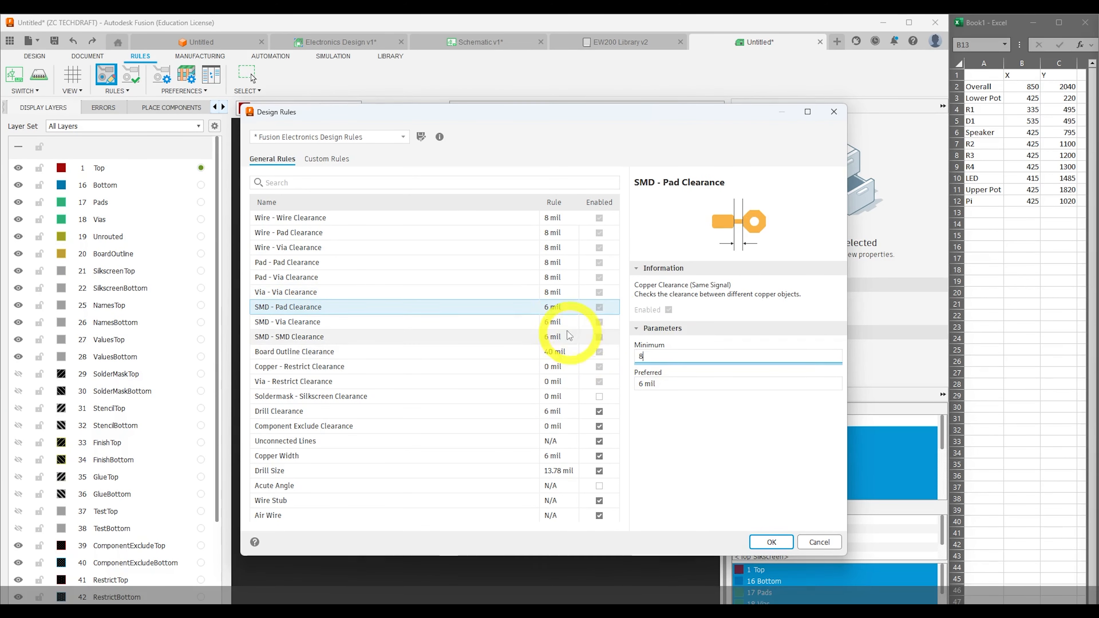
click(568, 325)
drag(664, 355, 571, 353)
text(8)
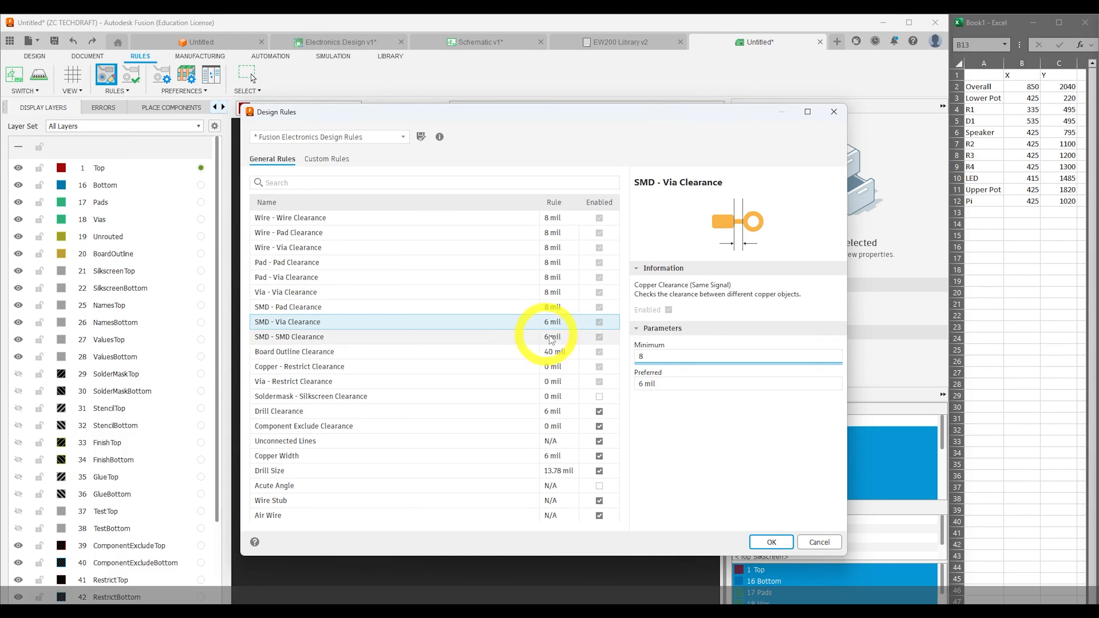
click(552, 337)
drag(666, 361, 613, 358)
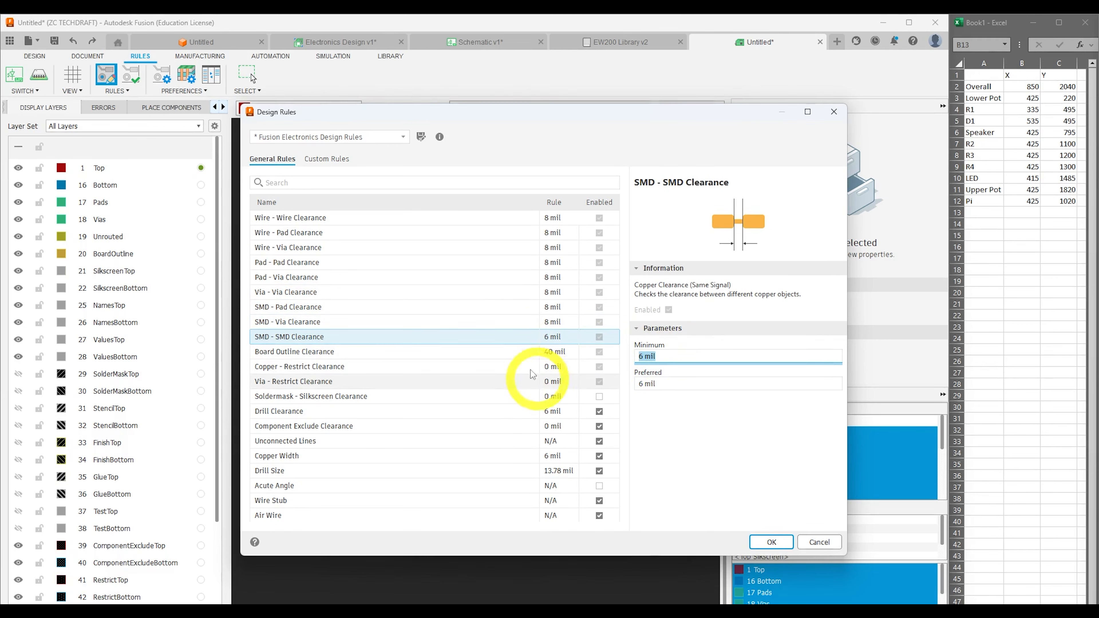
Set the Copper Width rule's minimum and preferred values to 8 mil.
click(450, 456)
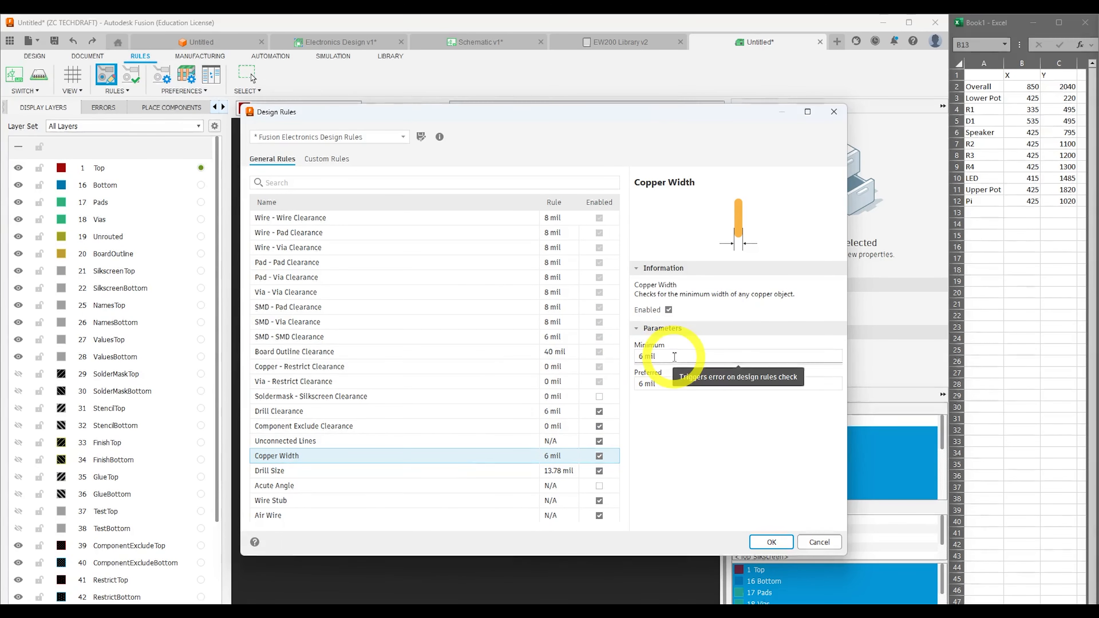
drag(675, 356, 623, 358)
text(8)
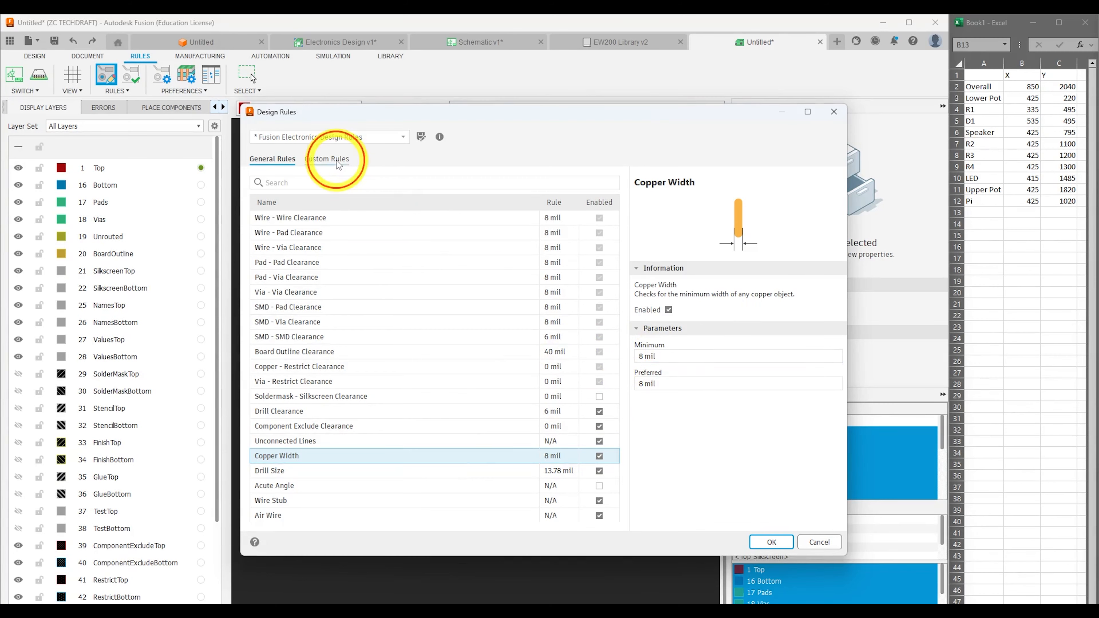
Add a custom Copper Clearance rule for different signals.
click(327, 159)
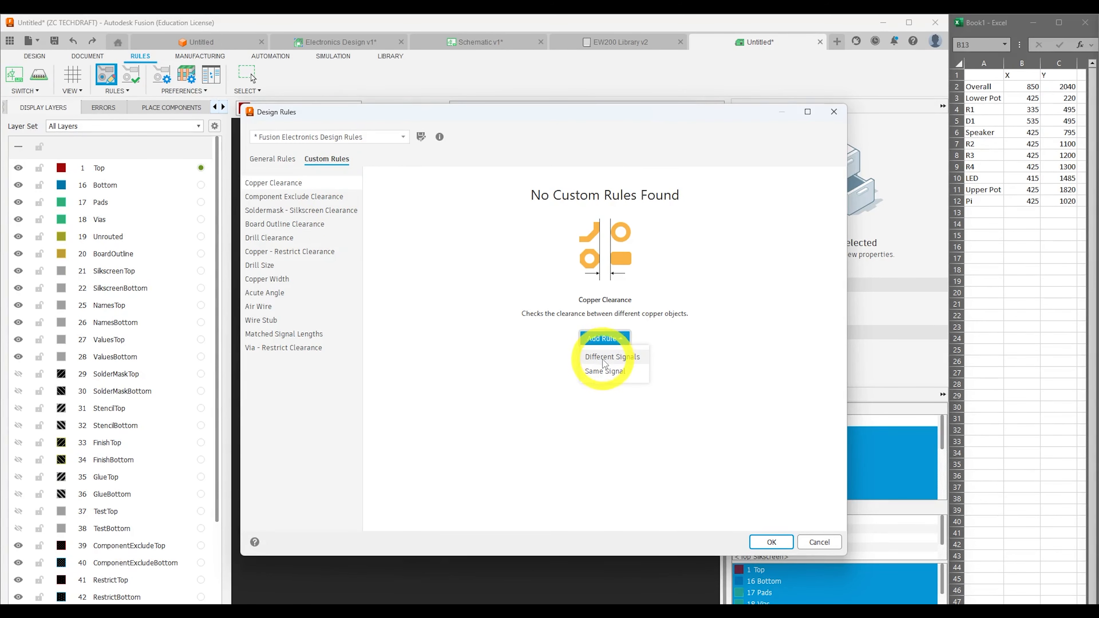
click(601, 364)
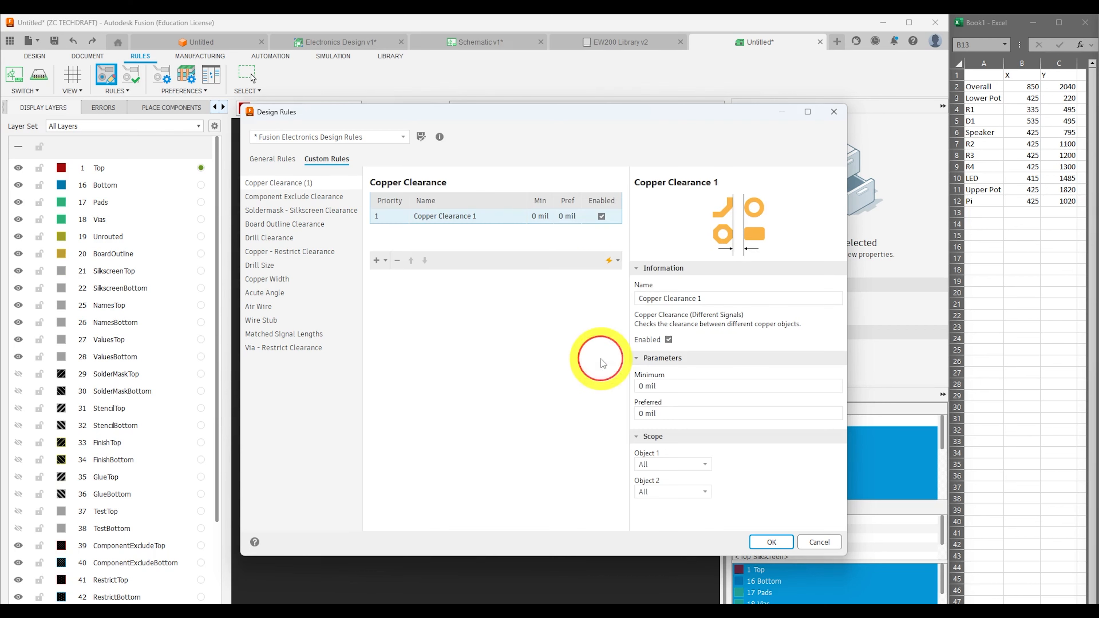
Set the custom Copper Clearance rule's minimum and preferred values to 10 mil.
double_click(537, 216)
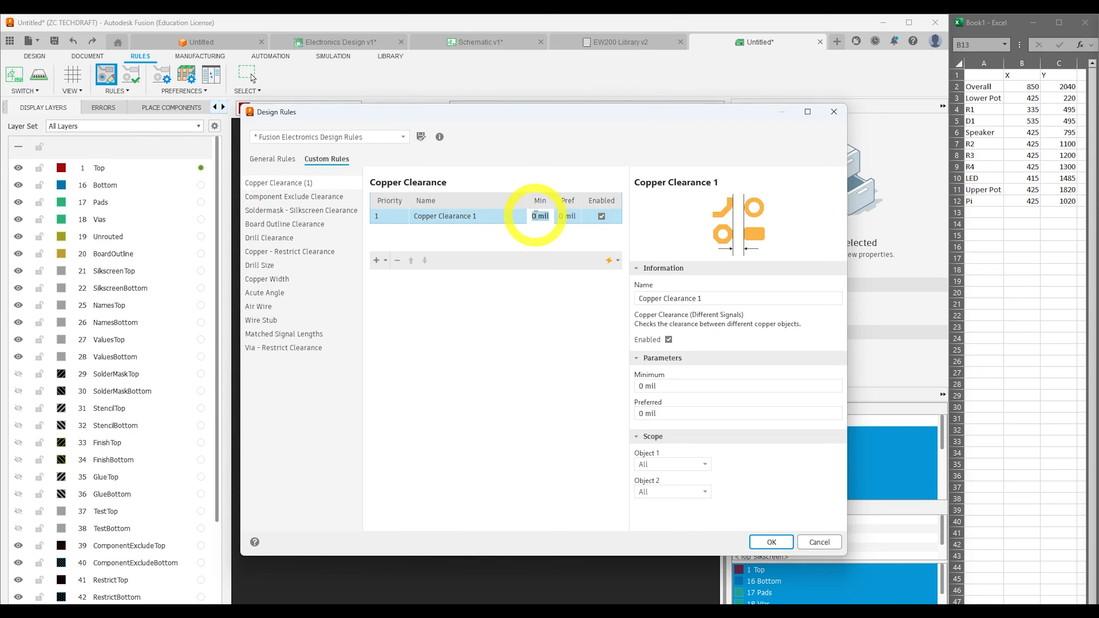
text(10)
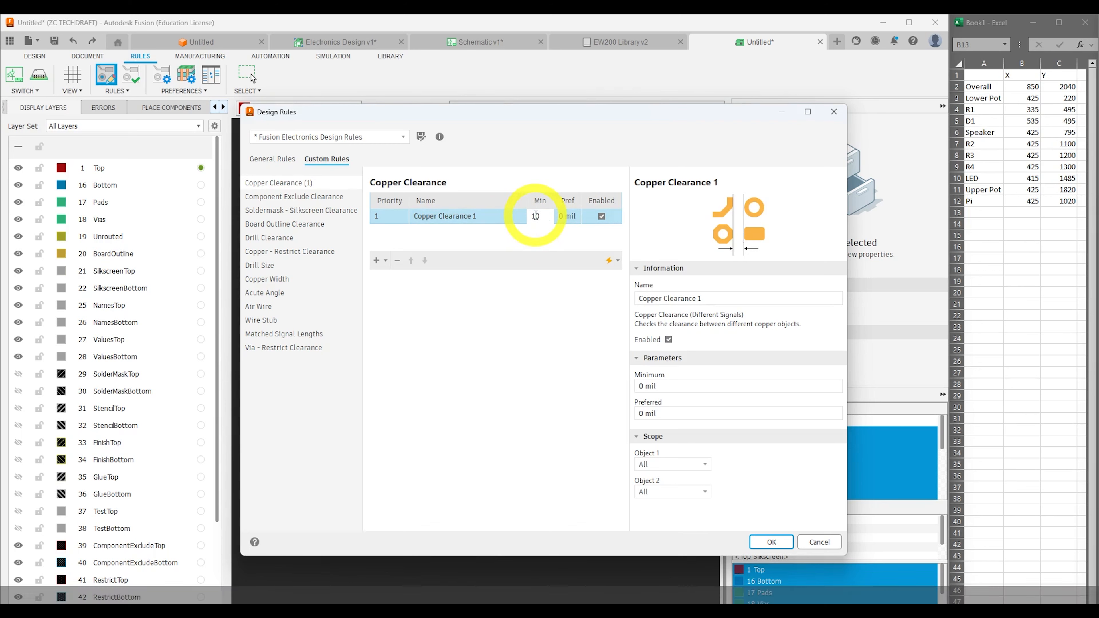
key(Return)
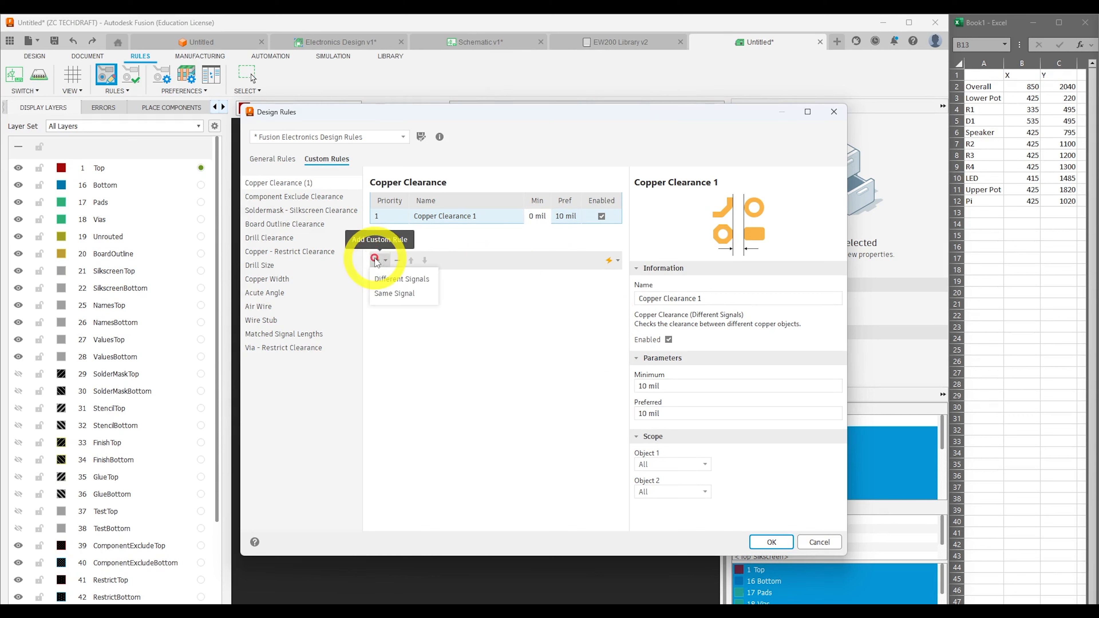
click(455, 217)
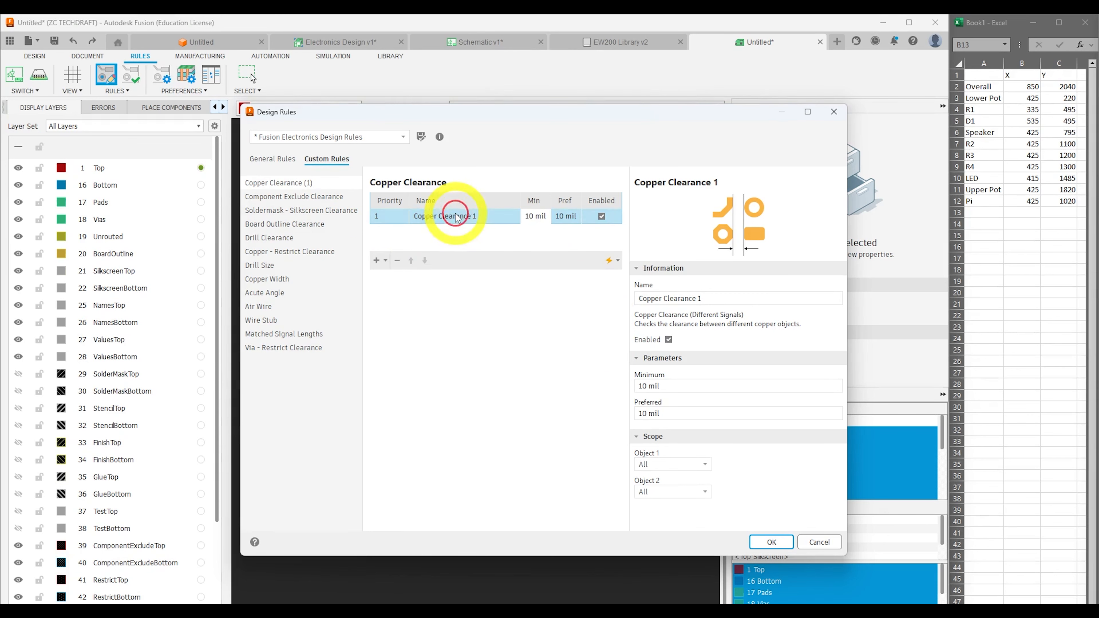
triple_click(681, 299)
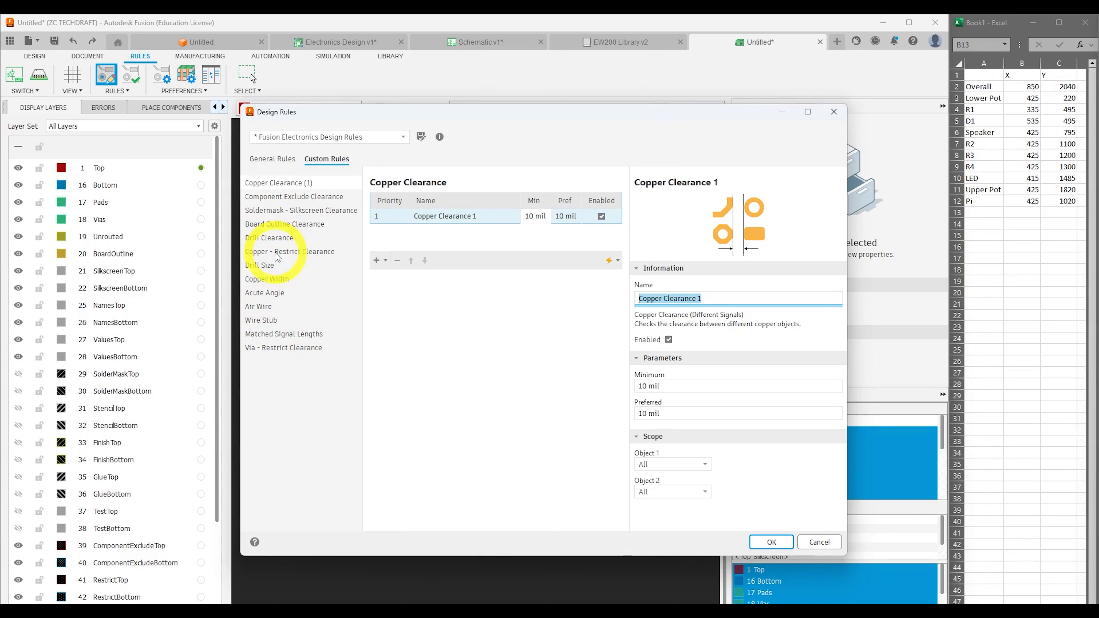
Delete the custom Copper Clearance rule from the design rules.
click(272, 286)
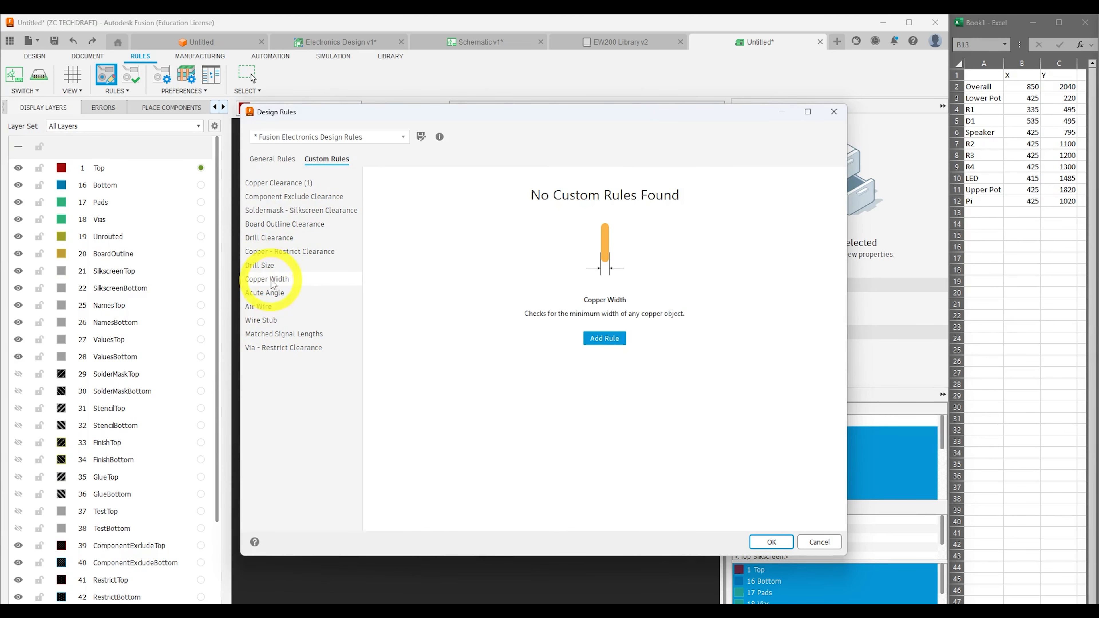
click(260, 183)
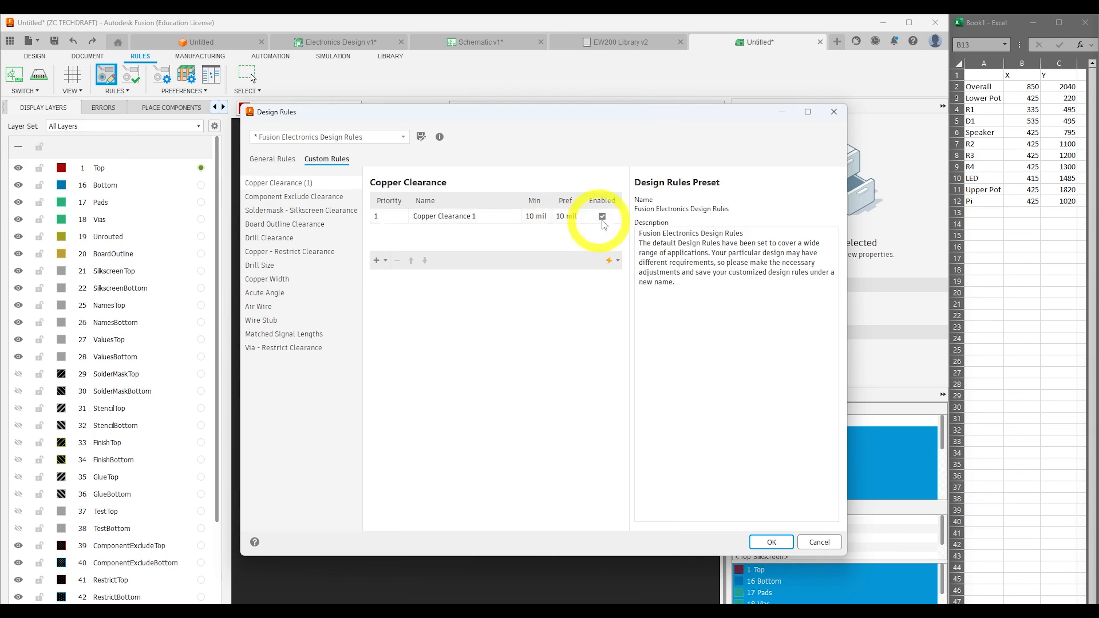
click(465, 215)
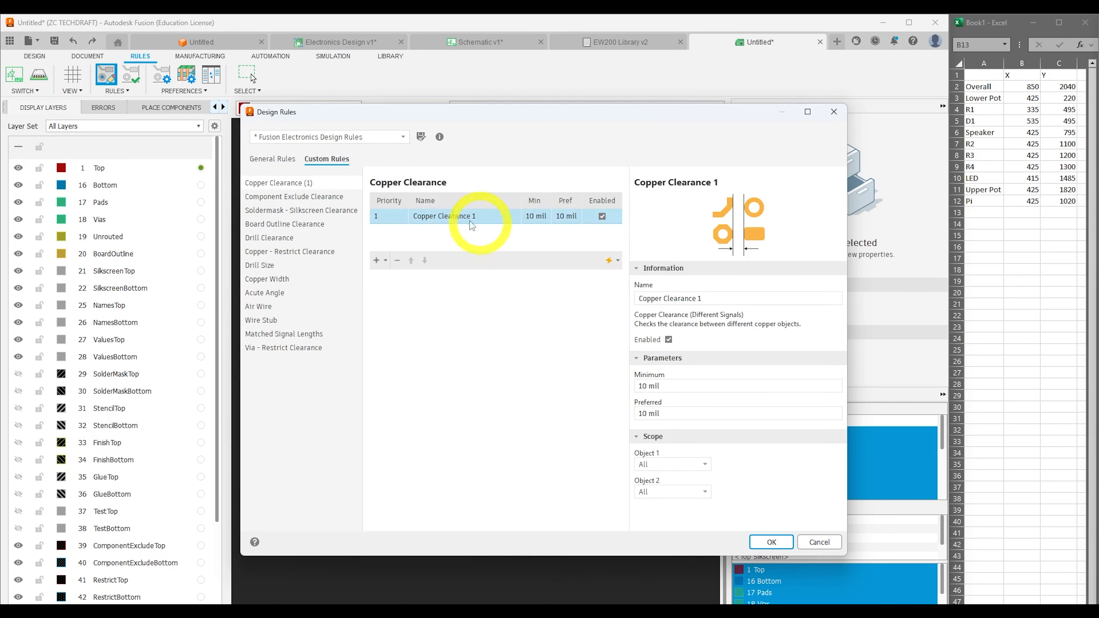
click(397, 260)
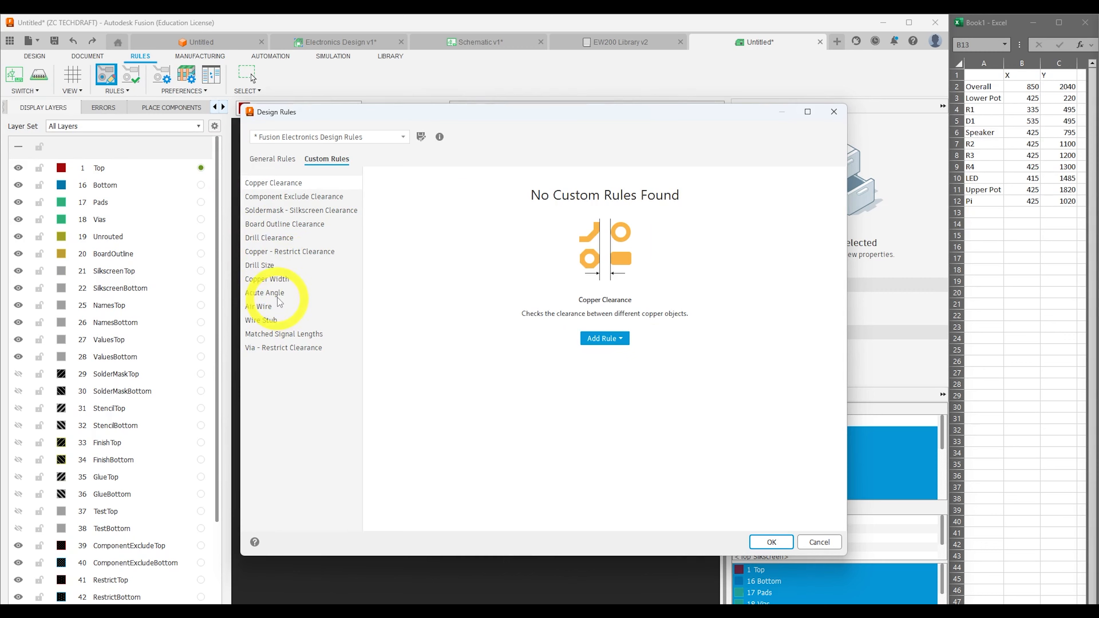
Add a custom Copper Width rule and limit its scope to the default net class.
click(270, 279)
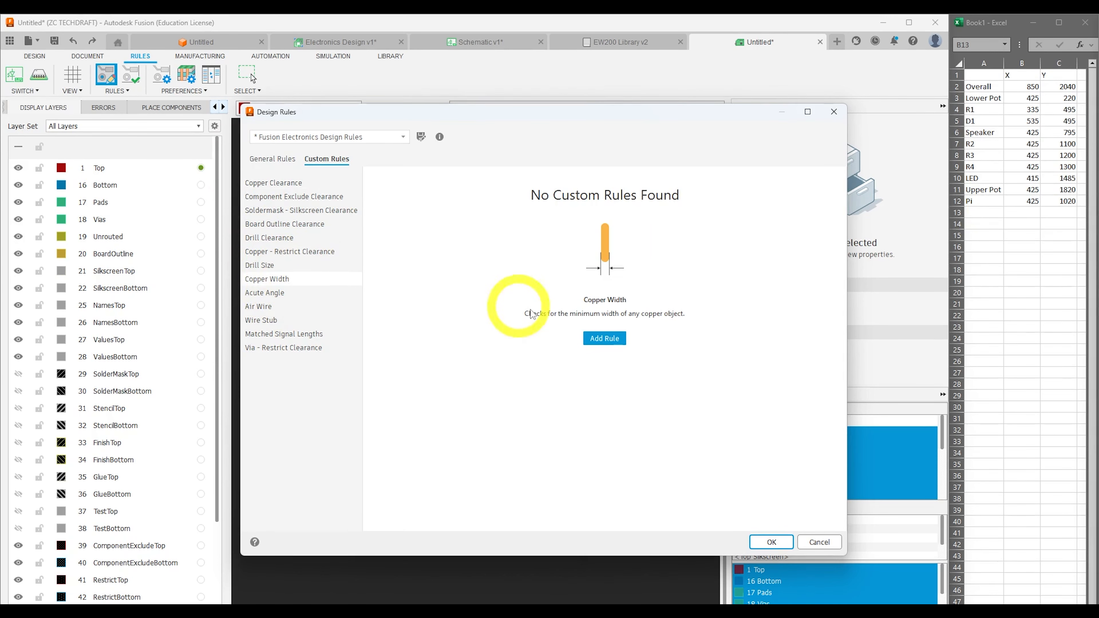
click(604, 338)
click(544, 221)
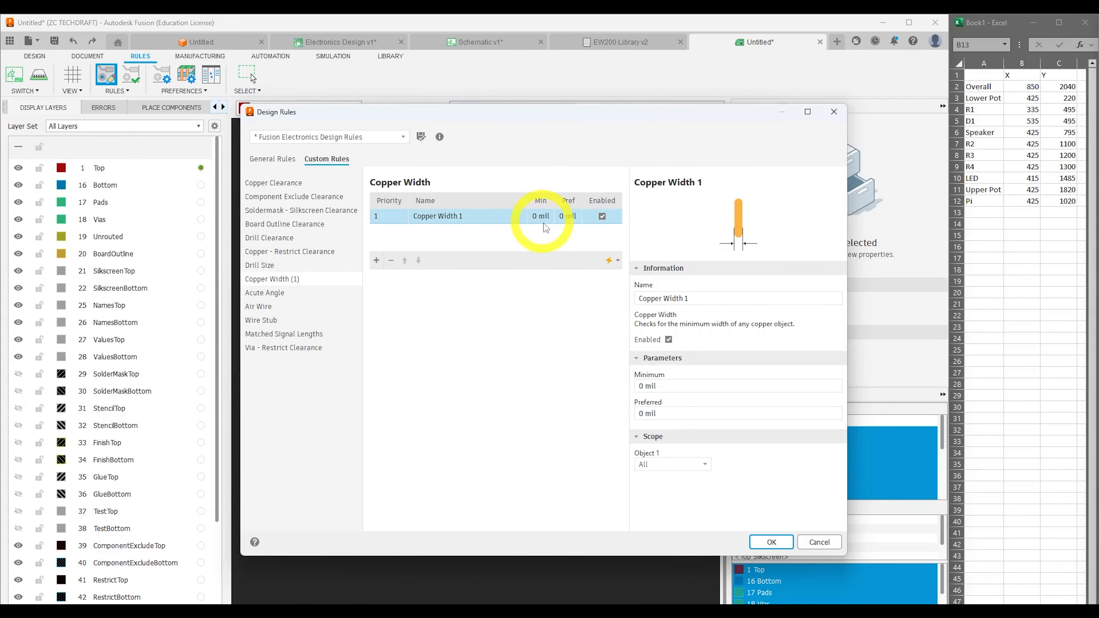
click(667, 464)
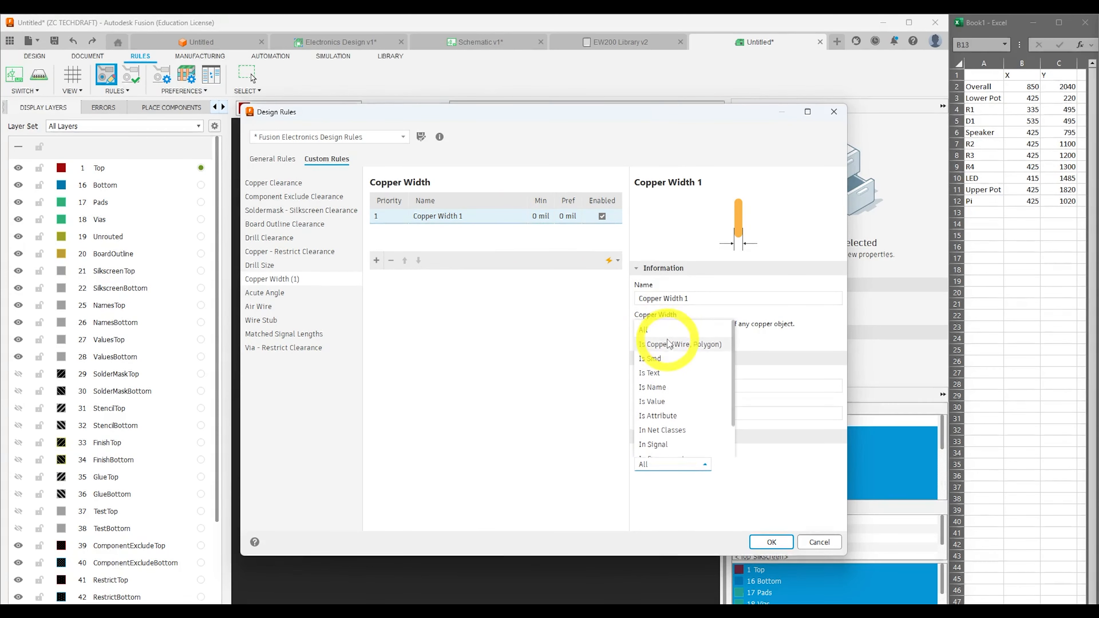
click(662, 431)
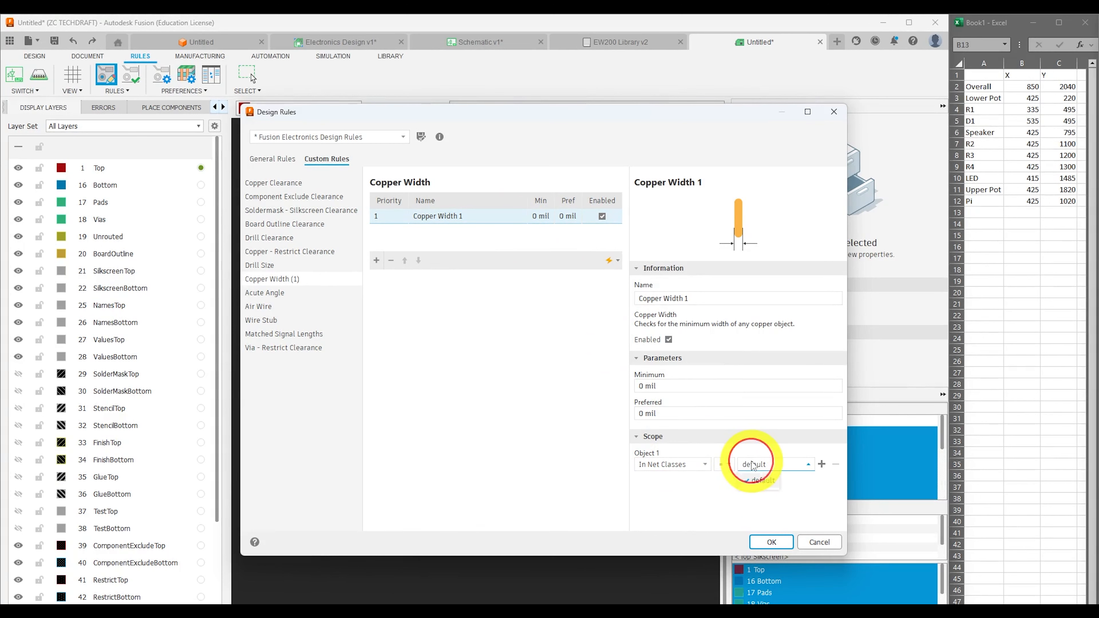
mouse_move(820, 465)
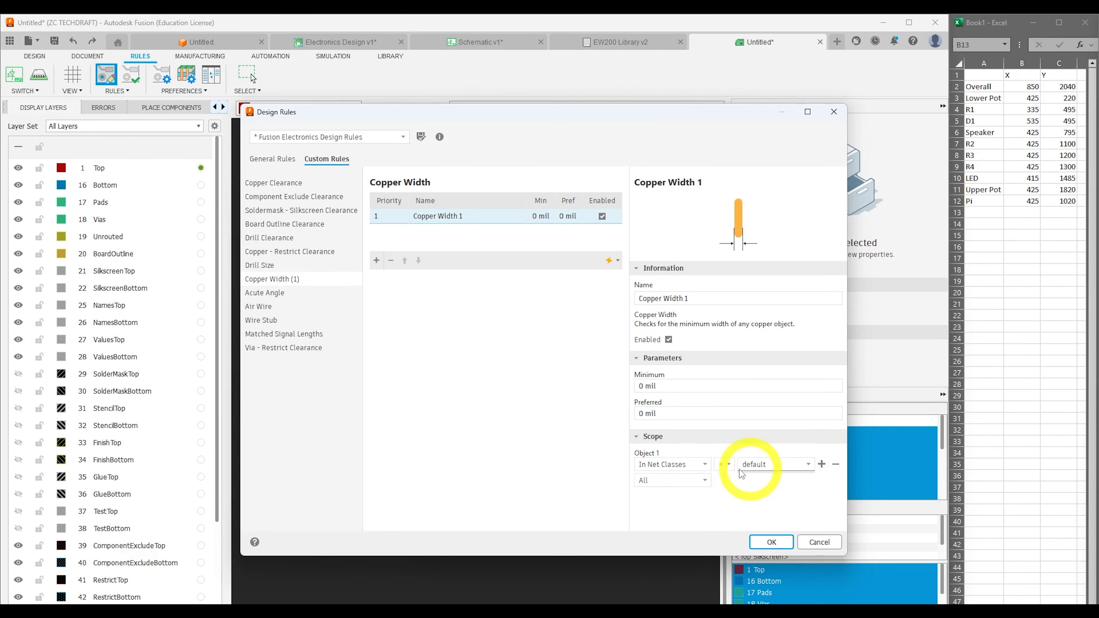
click(772, 469)
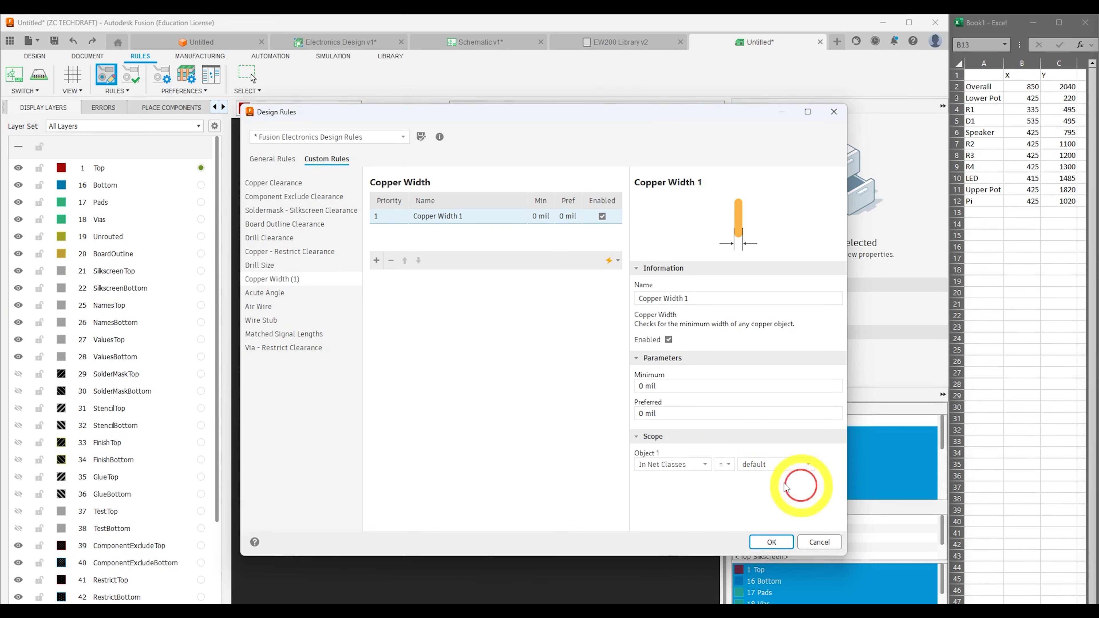
Check the Copper Width rule's scope and net class options, and discard the unsaved design rule changes.
click(701, 465)
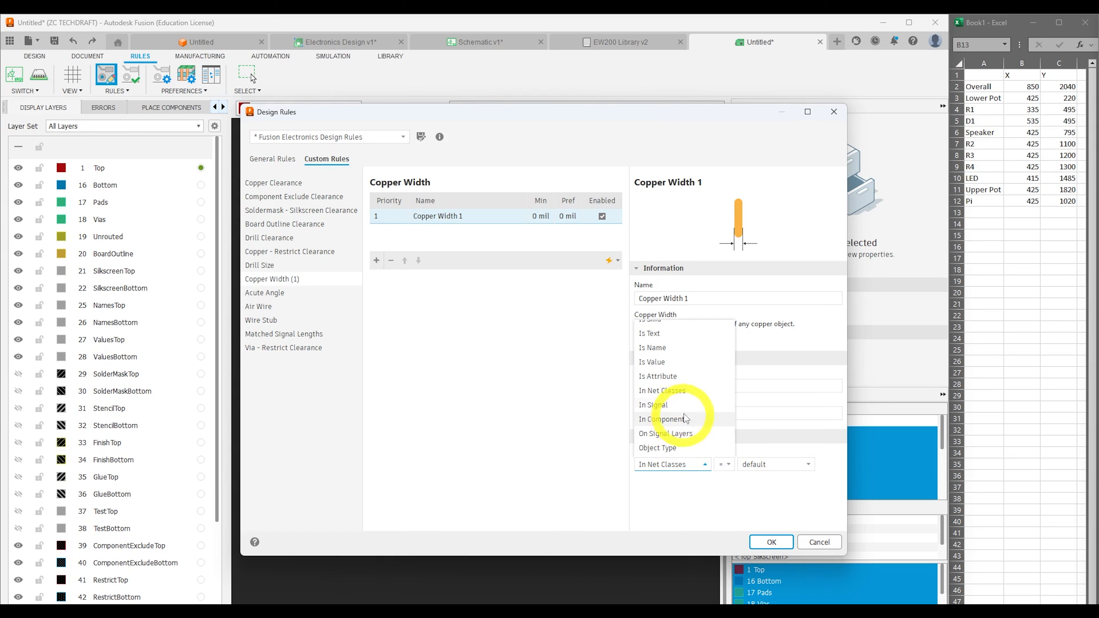
scroll(694, 364, up, 1)
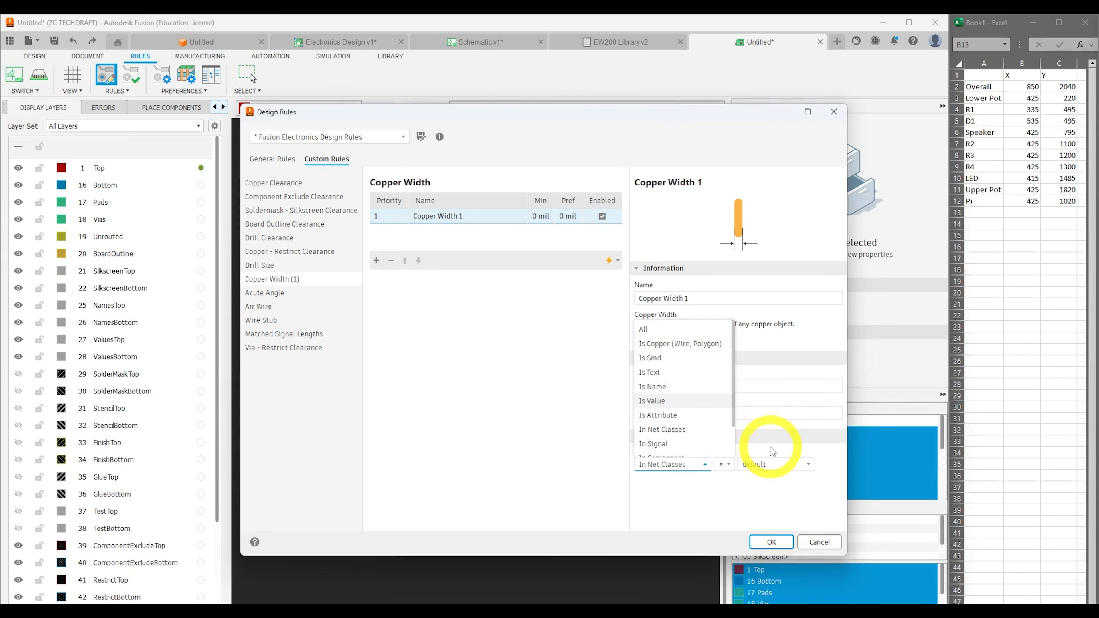
click(770, 436)
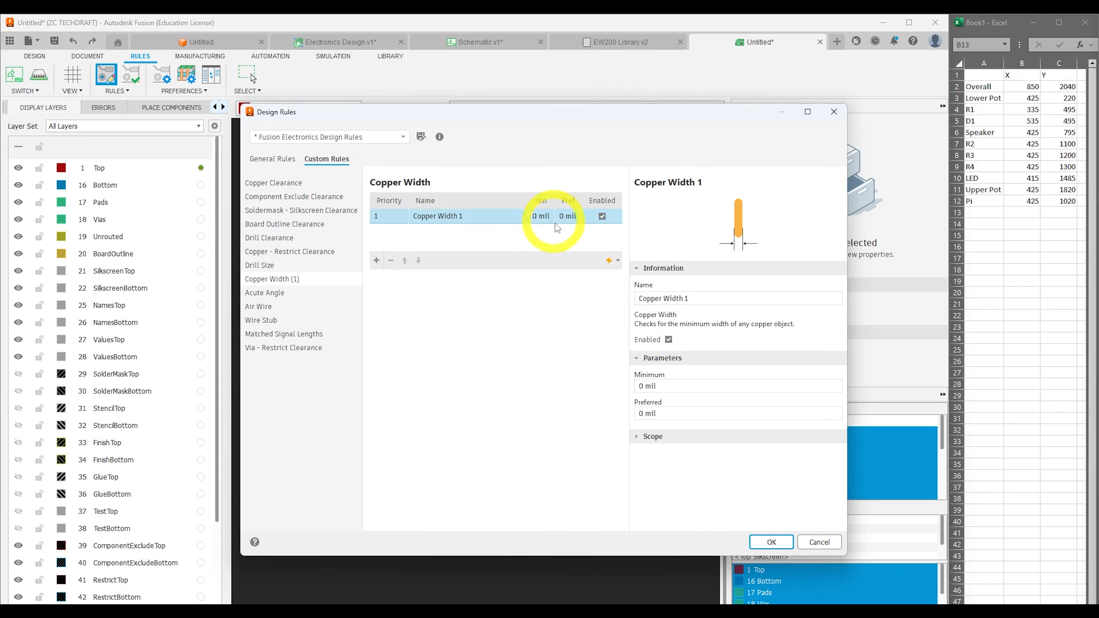
click(610, 262)
mouse_move(616, 281)
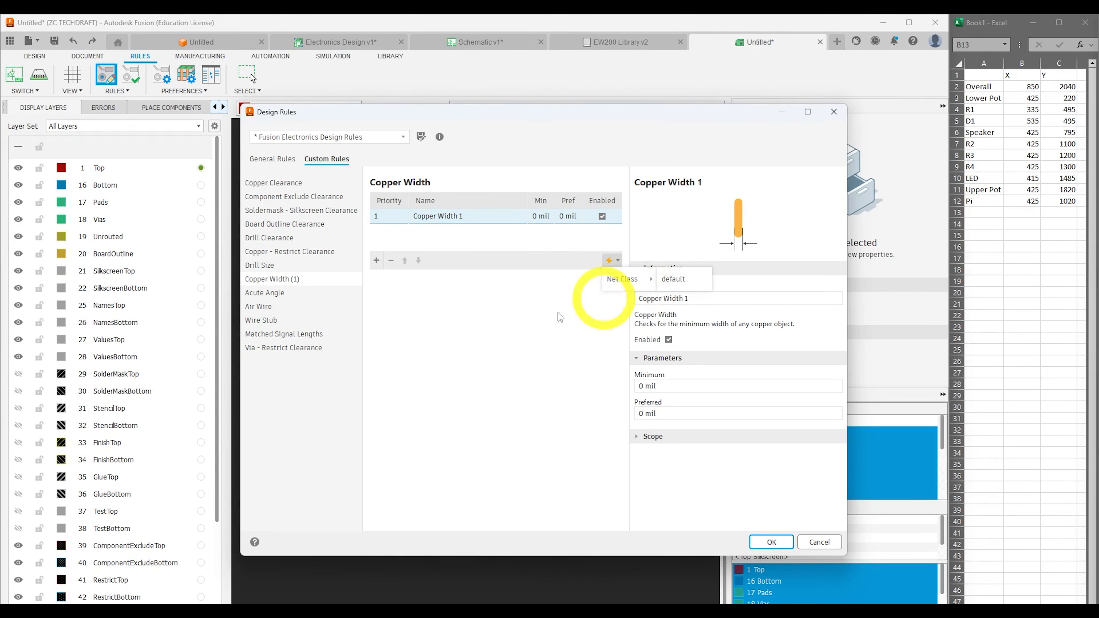
click(471, 294)
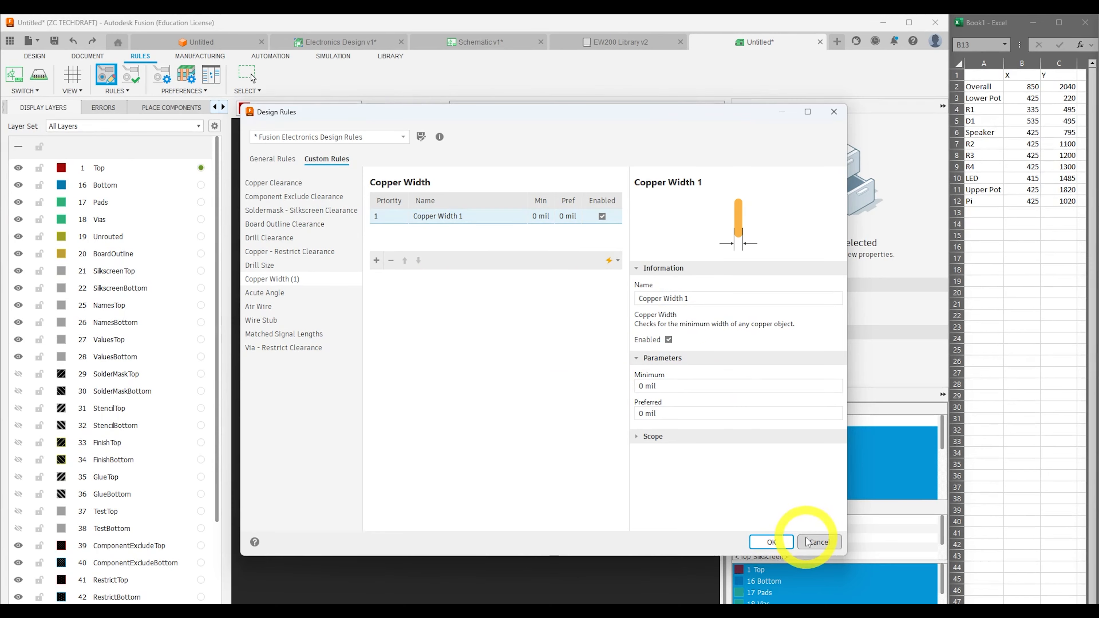
click(819, 542)
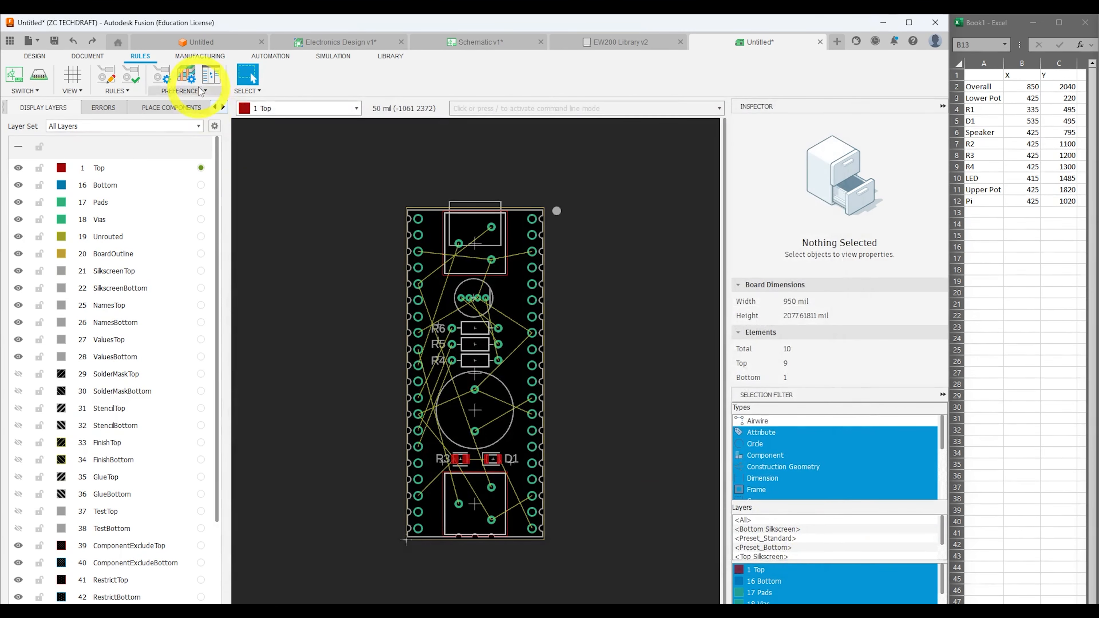
Add a new net class named PWR to the board.
click(209, 76)
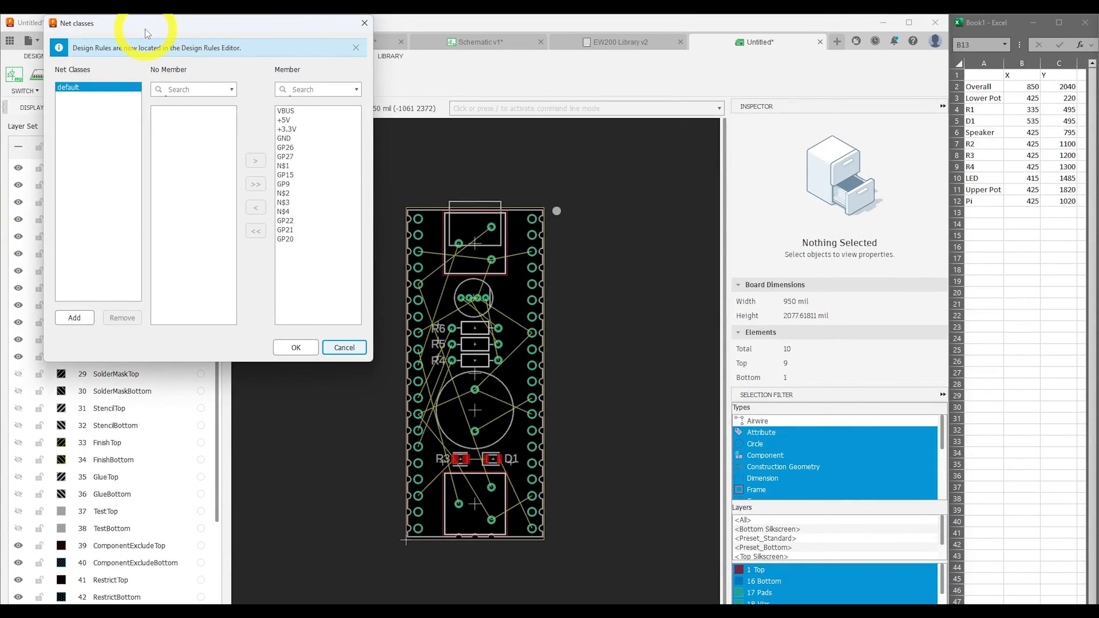
drag(145, 29, 638, 198)
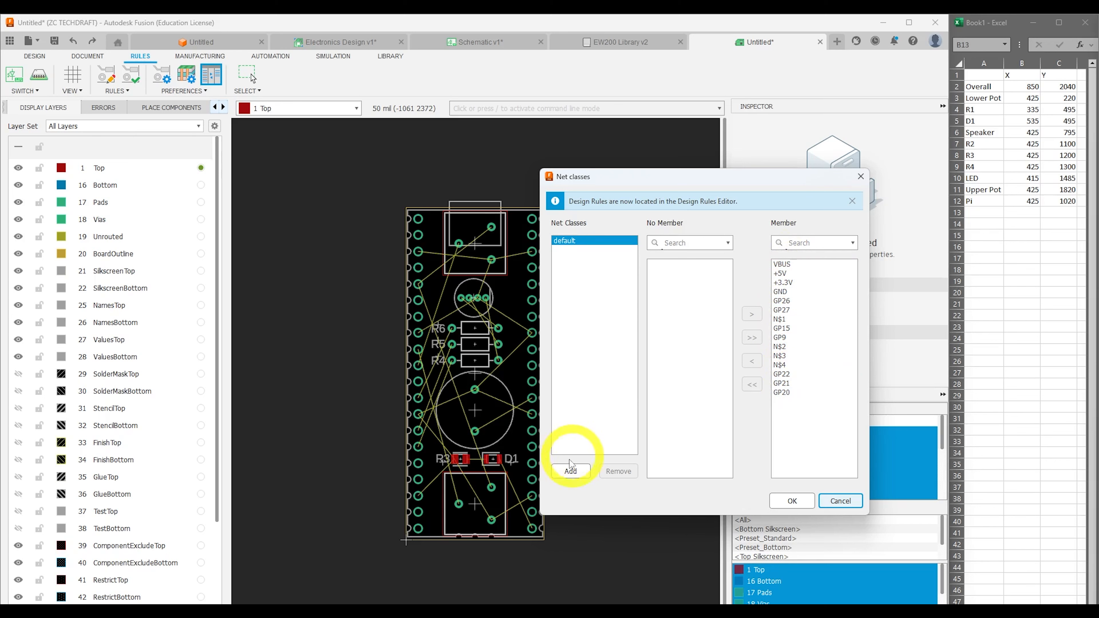
click(570, 472)
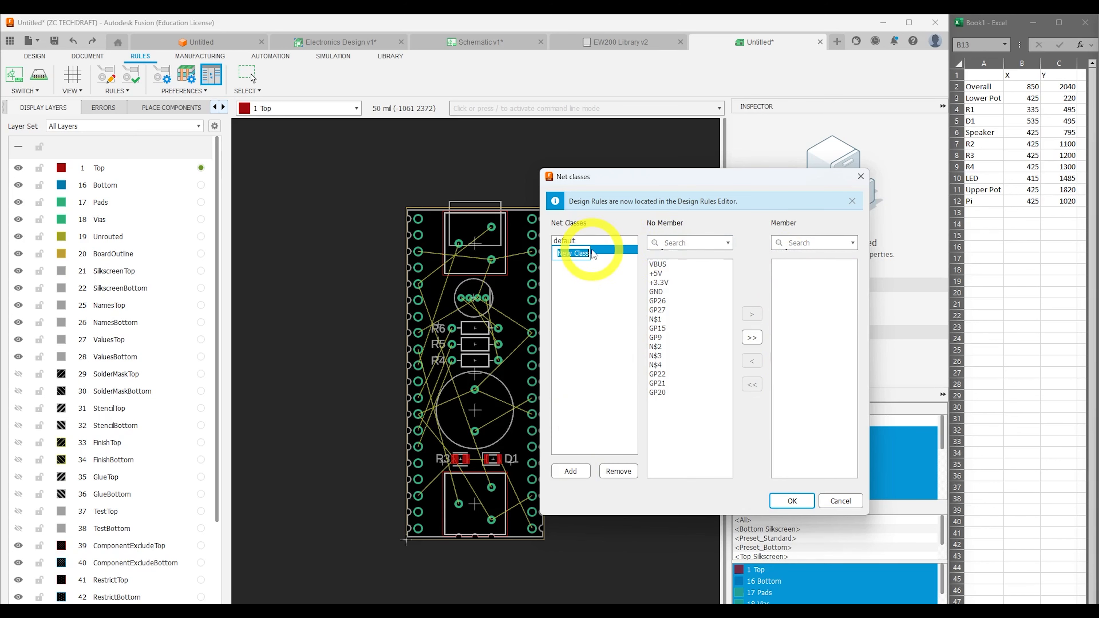
text(PWR)
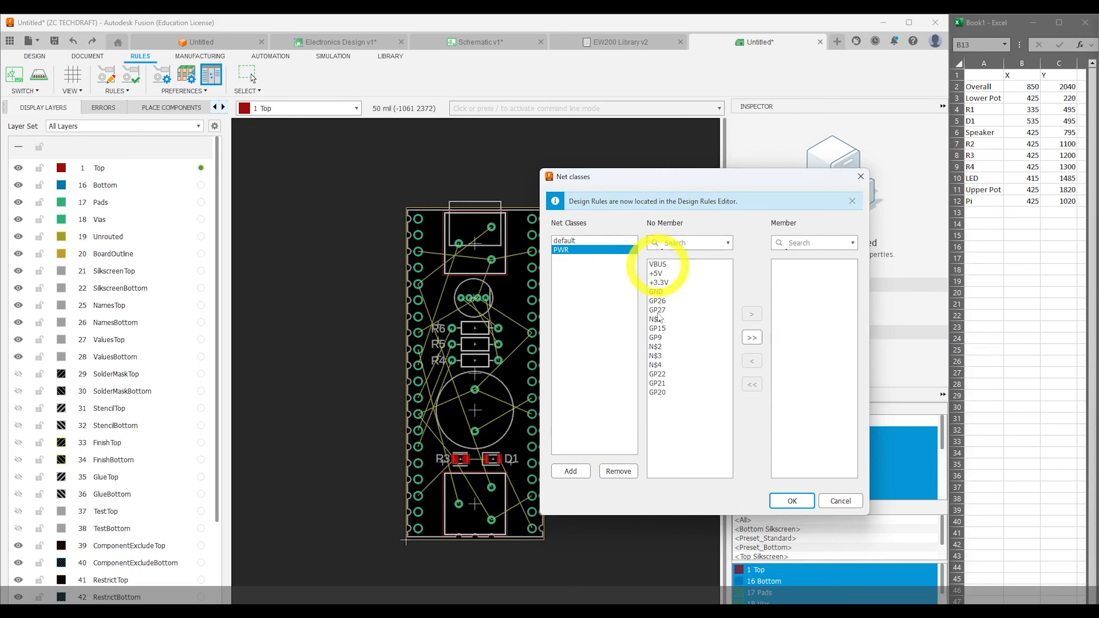
Assign the +5V, +3.3V, GND and VBUS nets to the PWR class and apply the net class changes.
click(661, 273)
ctrl+click(661, 285)
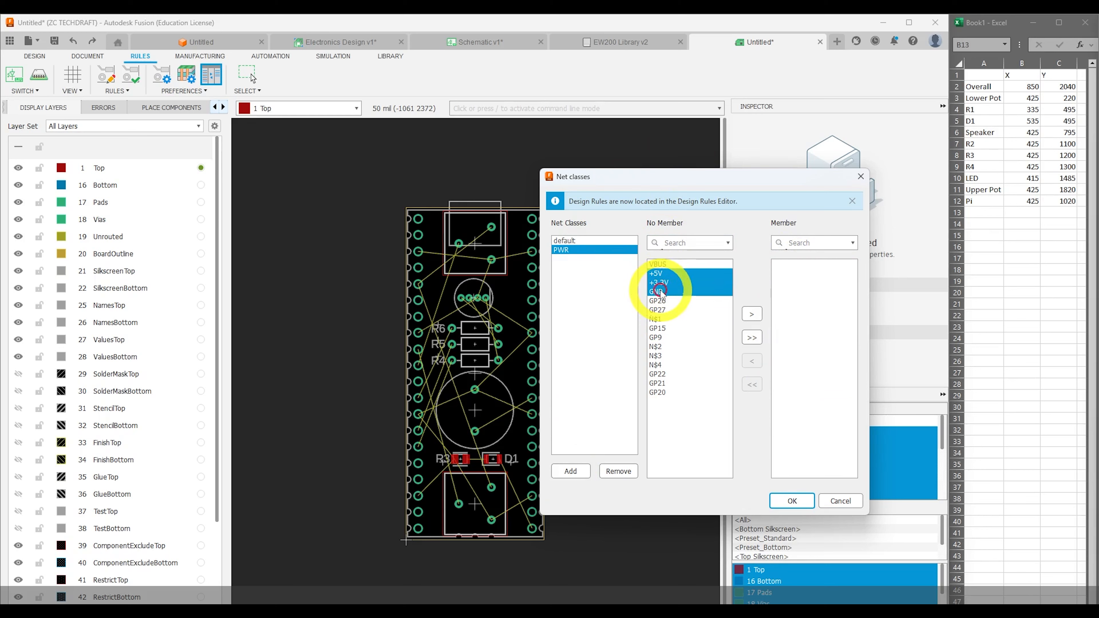
click(751, 314)
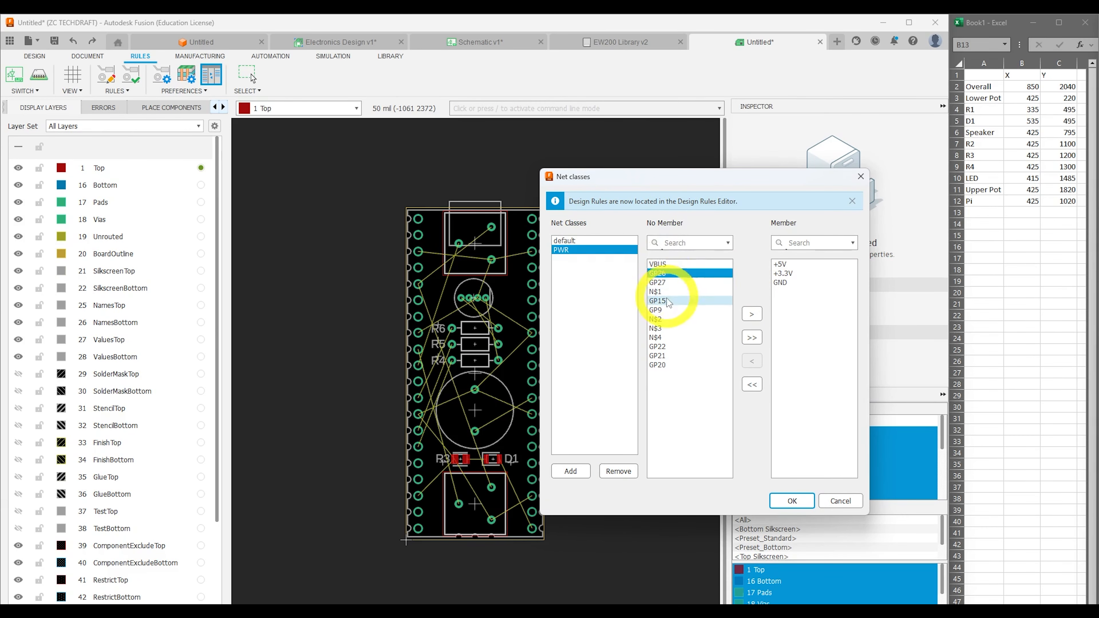
click(657, 263)
click(752, 314)
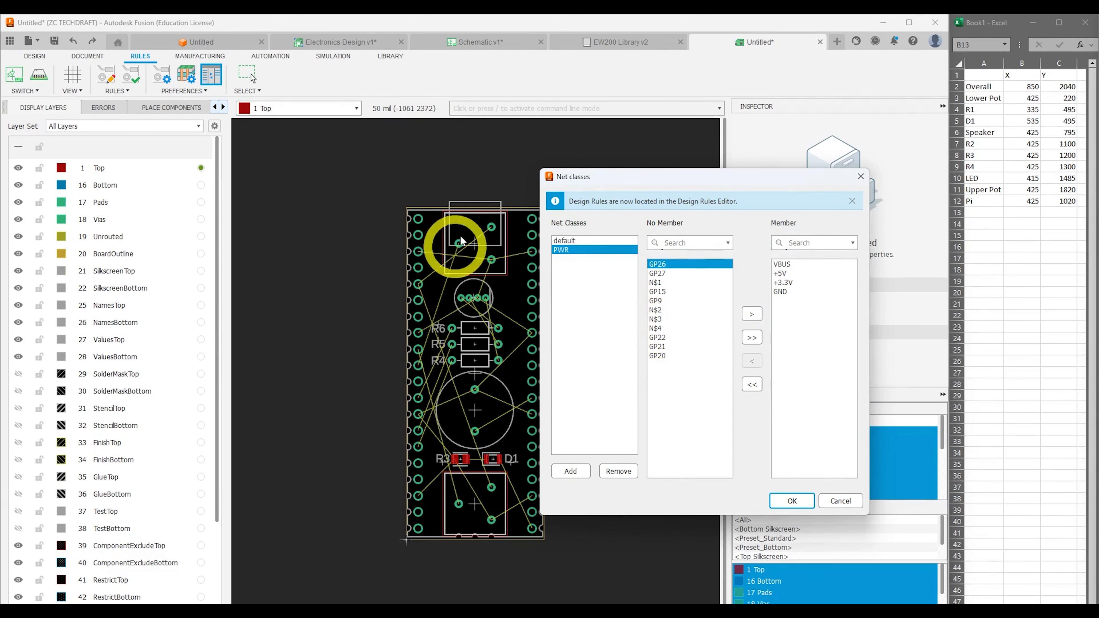
click(565, 240)
click(792, 501)
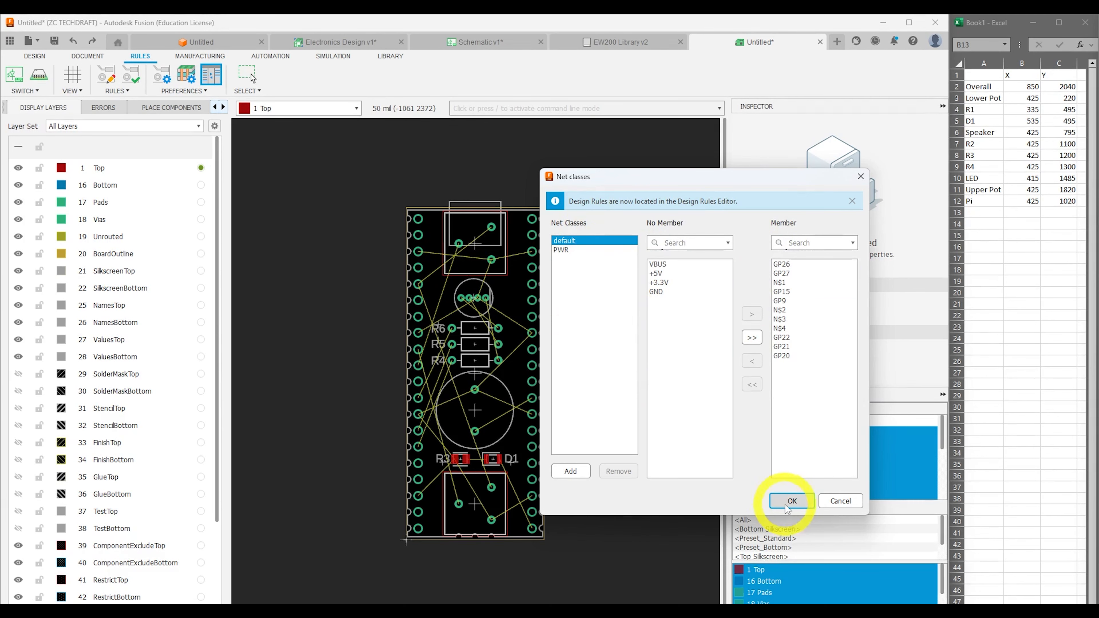
Add a custom Copper Width design rule and scope it to the default and PWR net classes.
click(123, 74)
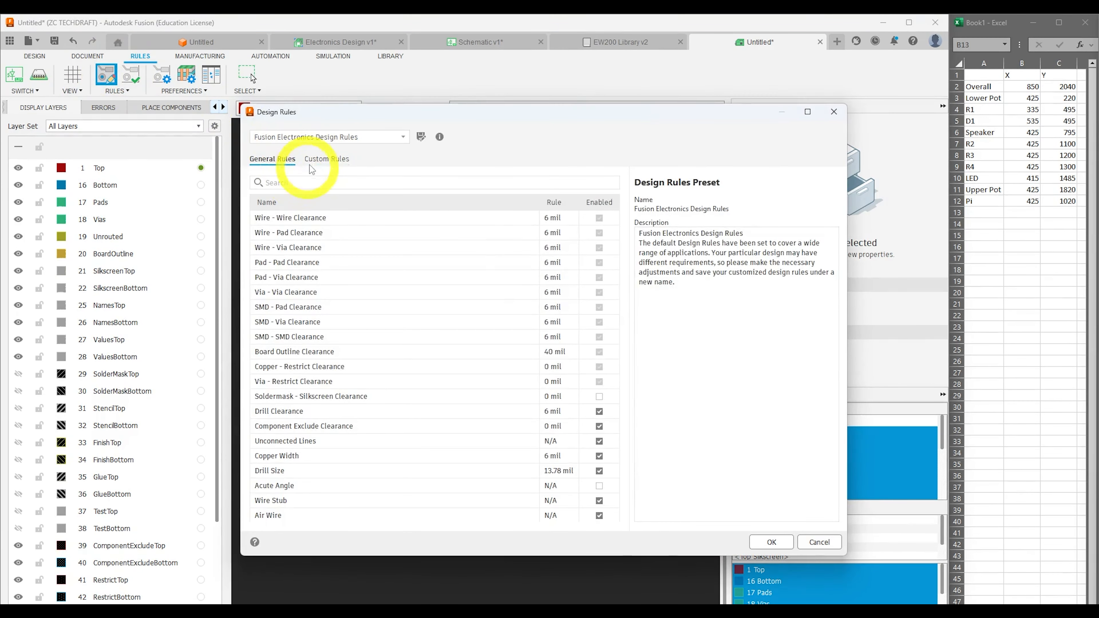
click(314, 161)
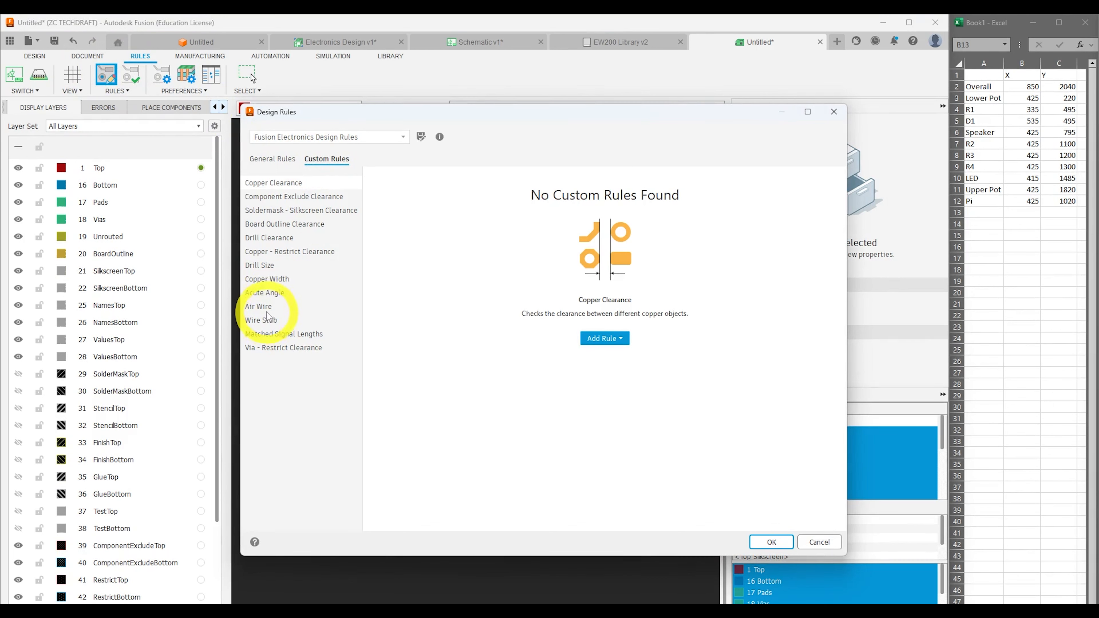
click(265, 280)
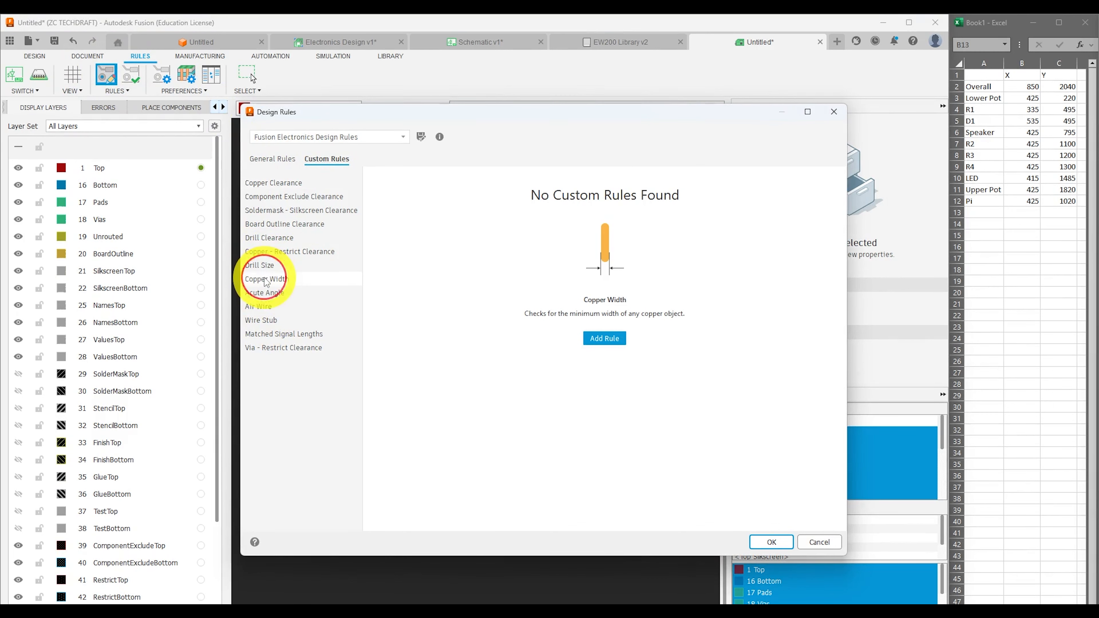
click(604, 338)
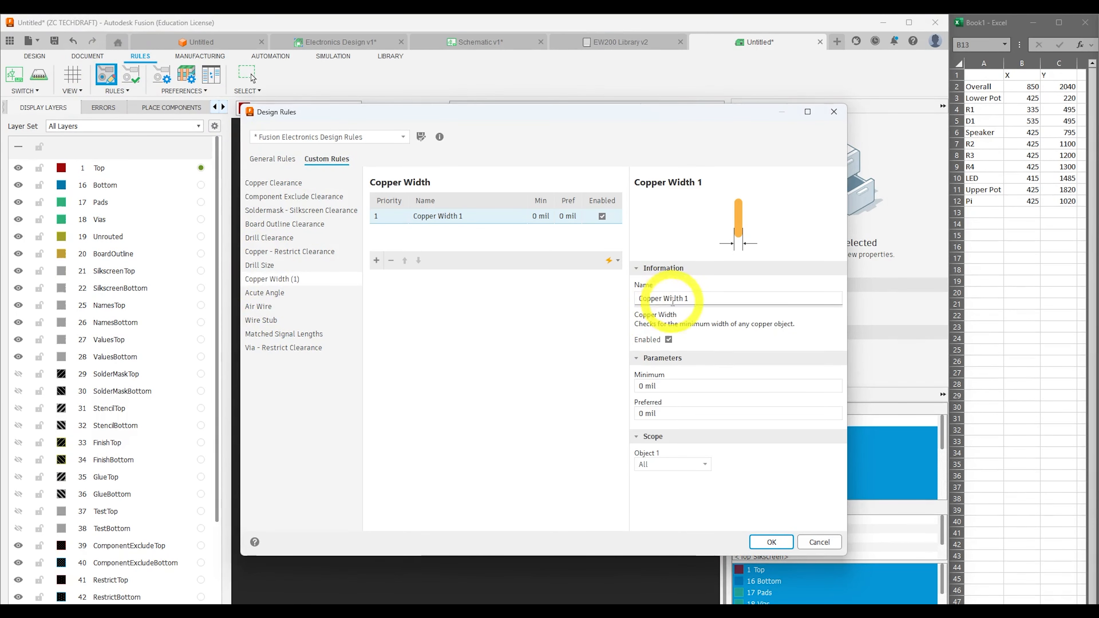
click(674, 465)
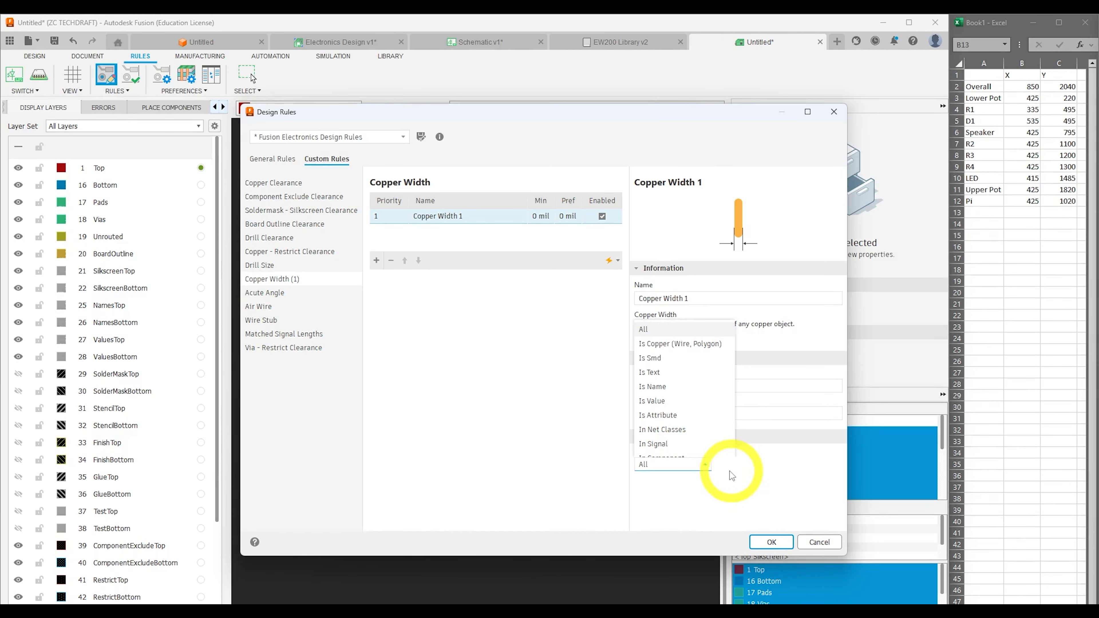
click(686, 428)
click(750, 467)
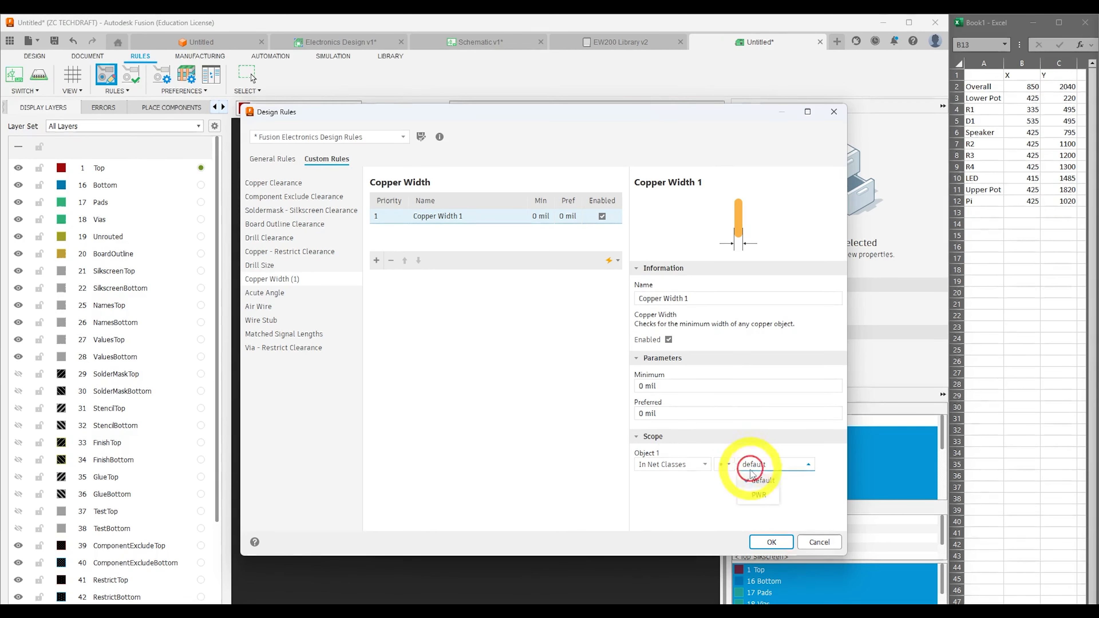
click(759, 494)
Set the Copper Width rule's minimum and preferred widths to 10 mil and apply the design rules.
click(632, 386)
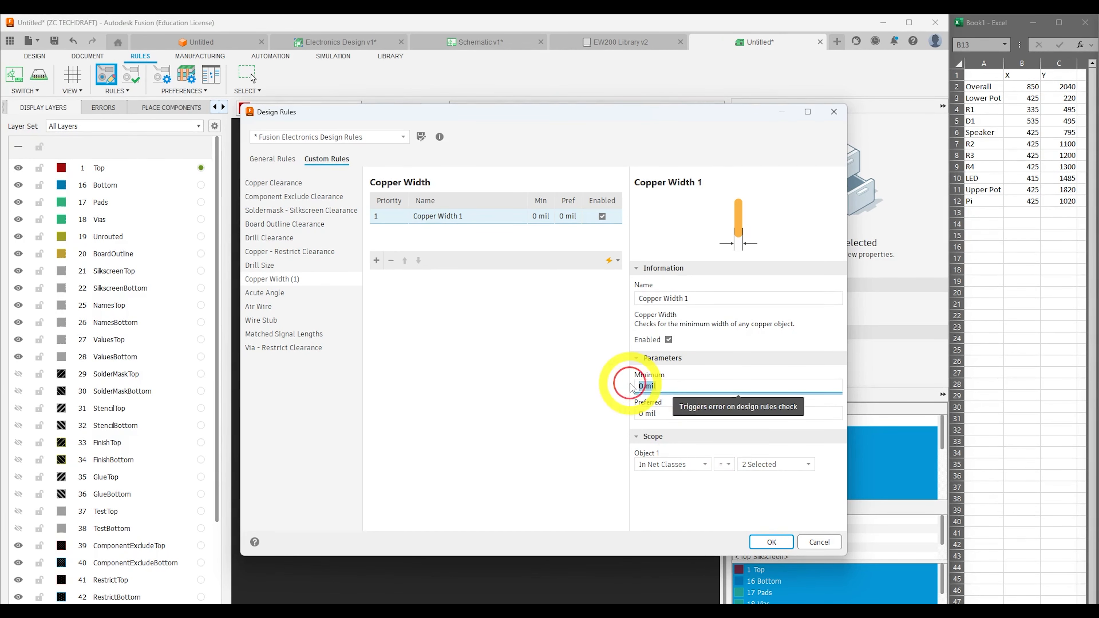
text(10 mil)
key(Tab)
text(10 mil)
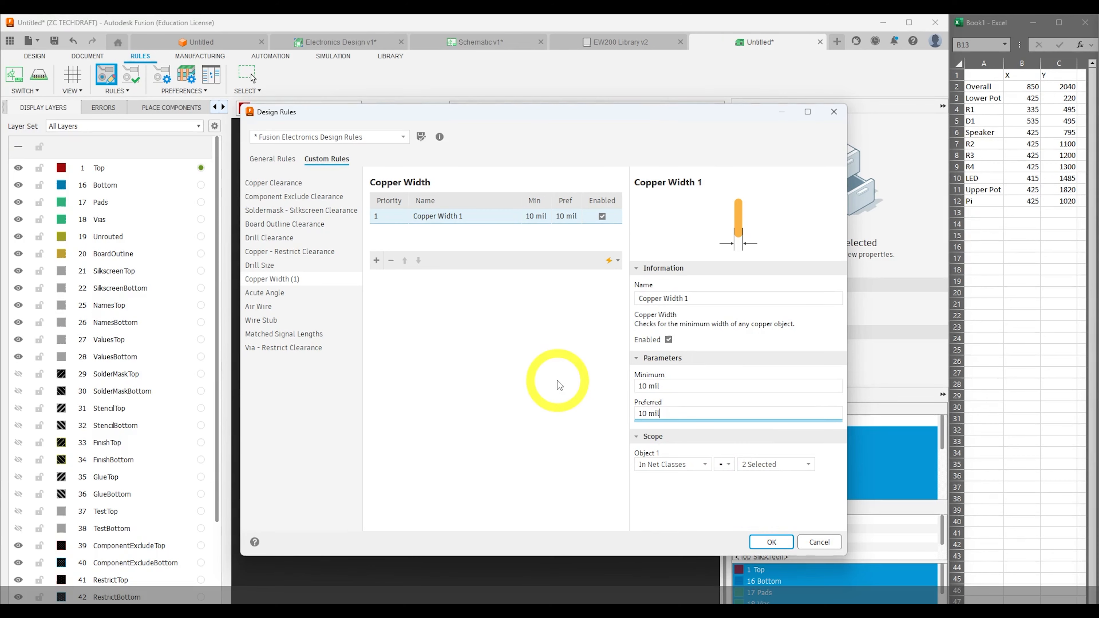
click(772, 542)
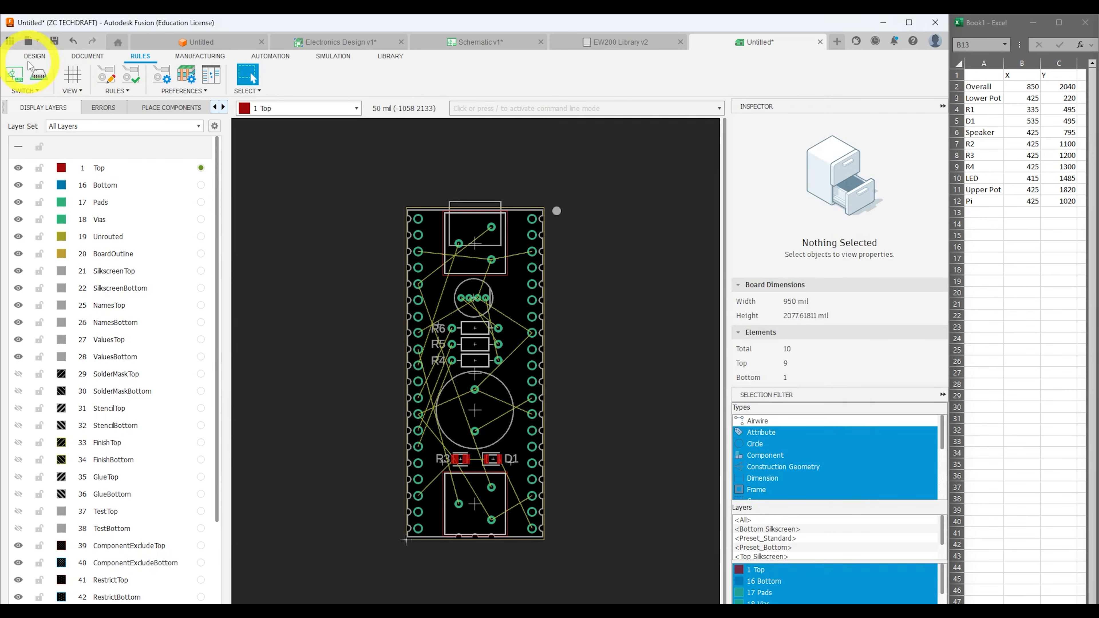
Autoroute the board on the Top and Bottom layers with high effort, and accept the TopRouter variant.
click(35, 56)
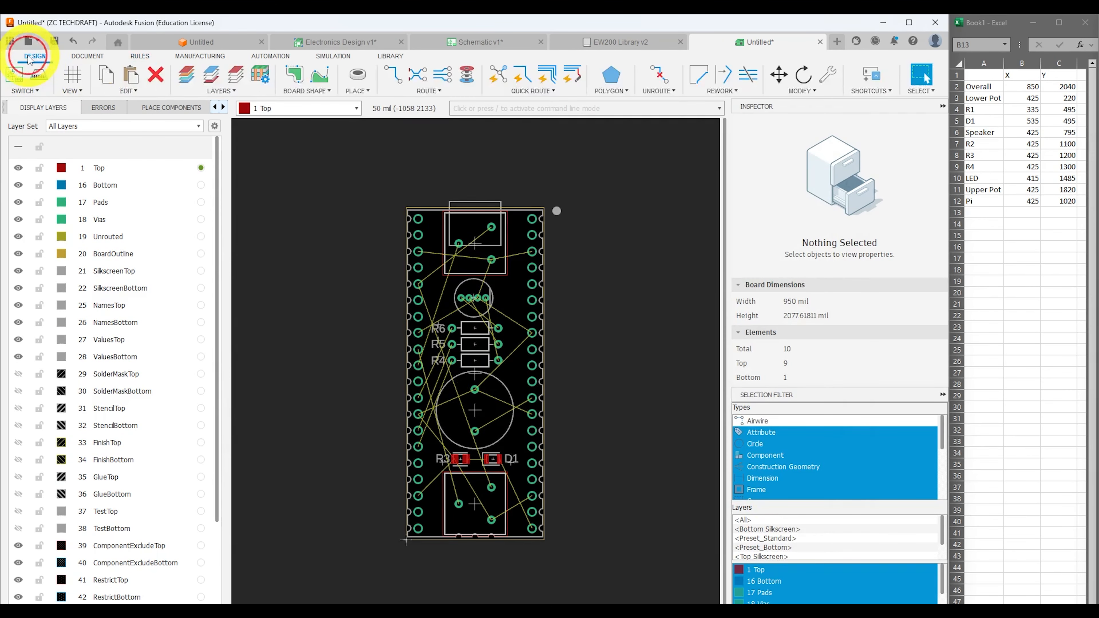
click(550, 92)
click(577, 161)
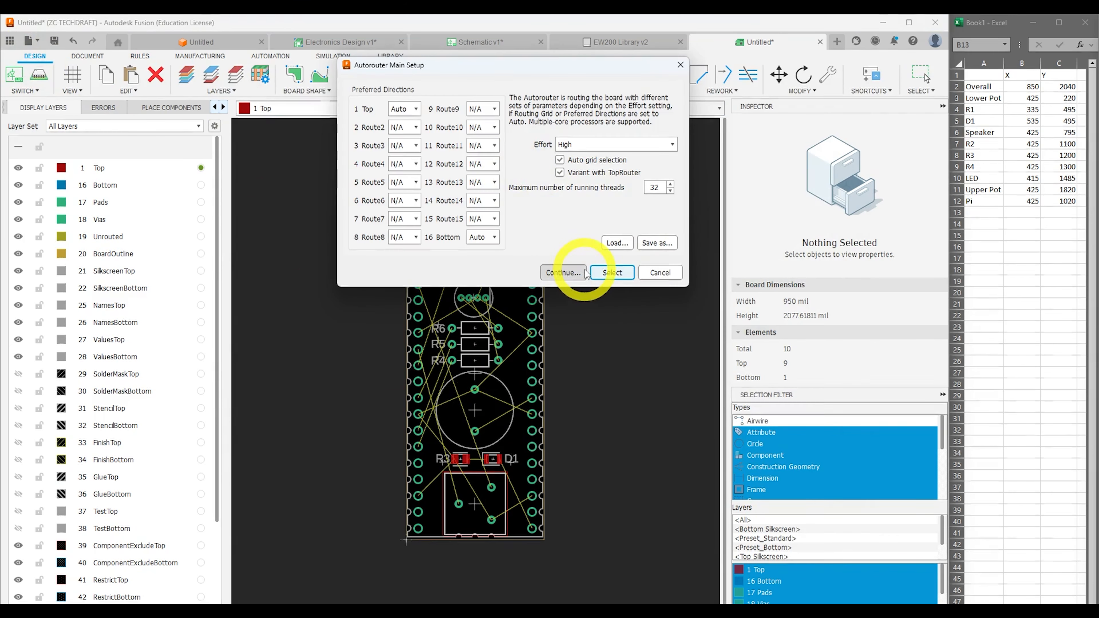
click(562, 272)
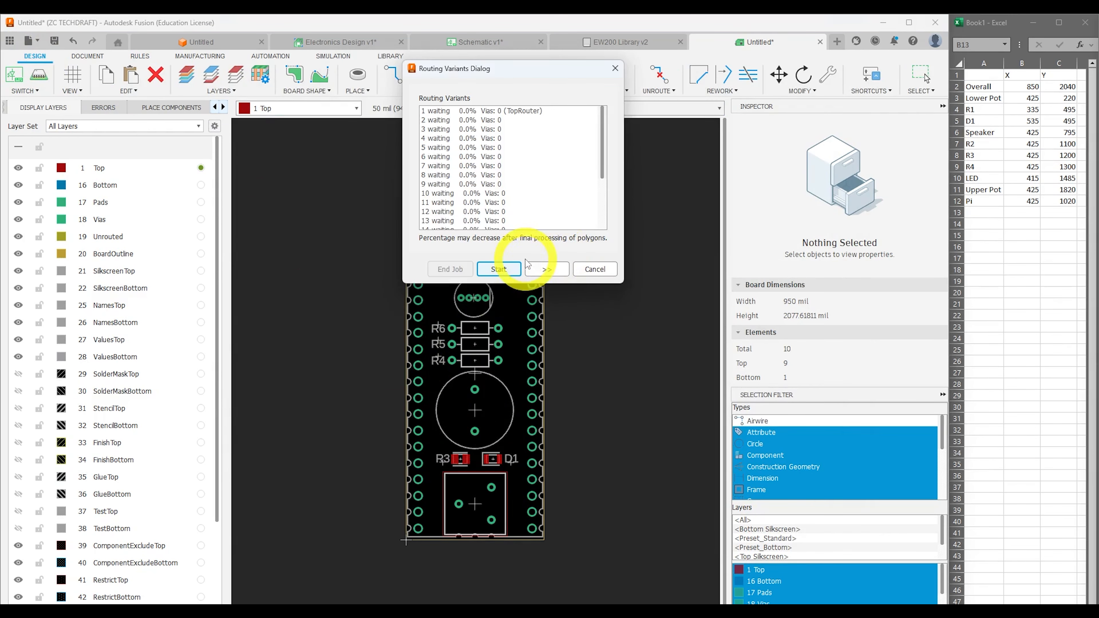
click(500, 269)
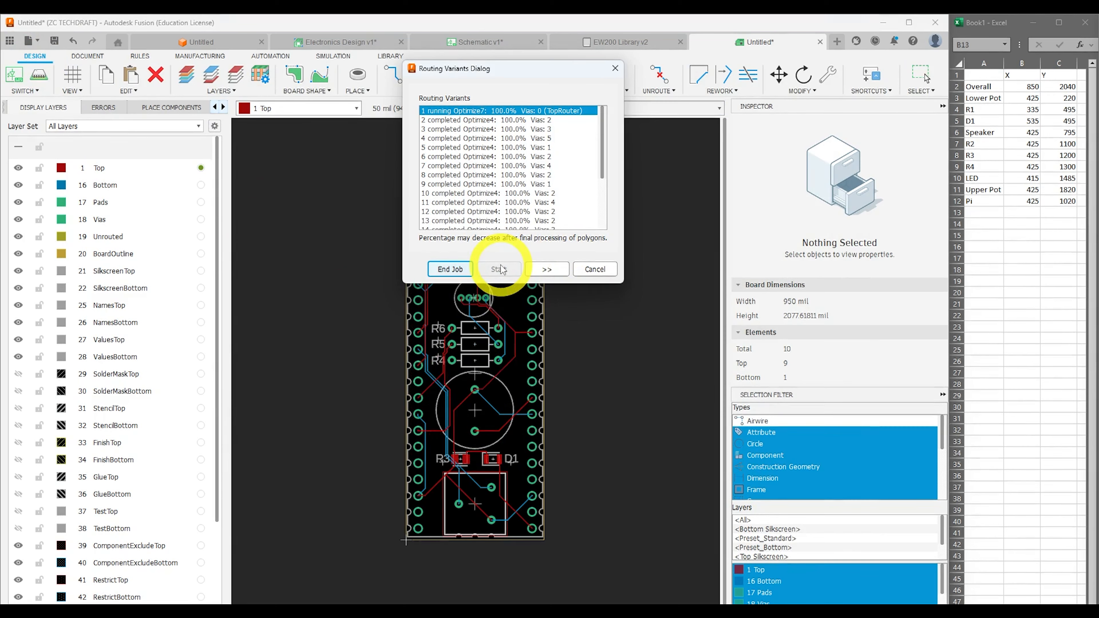
drag(496, 76, 705, 164)
click(660, 360)
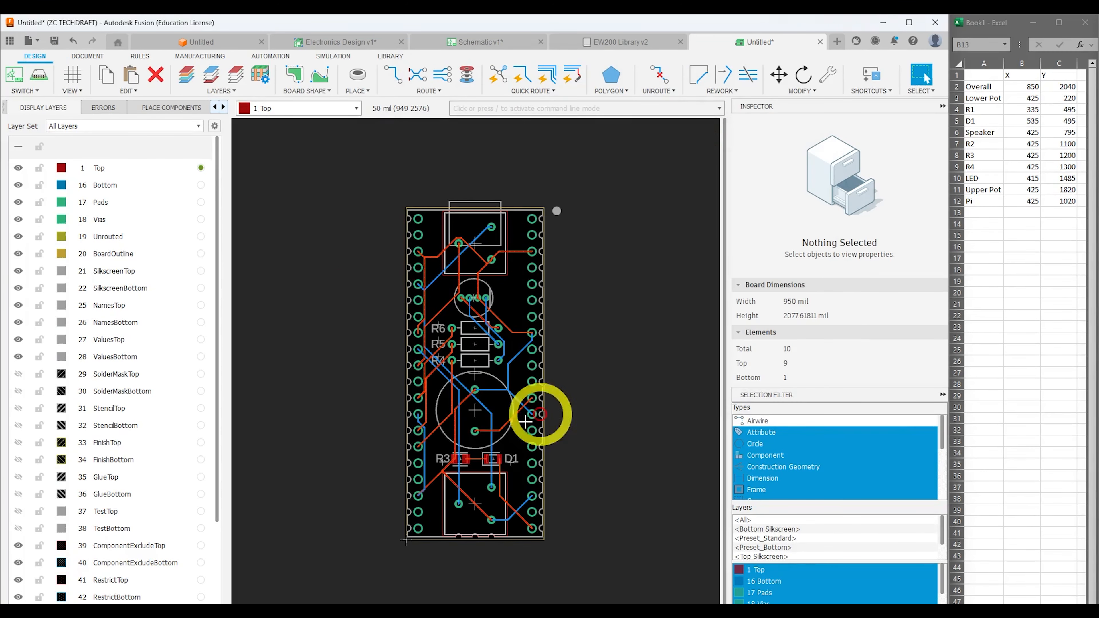
Examine the routed traces around the speaker and check the properties of the GND wire on the top layer.
scroll(468, 451, up, 5)
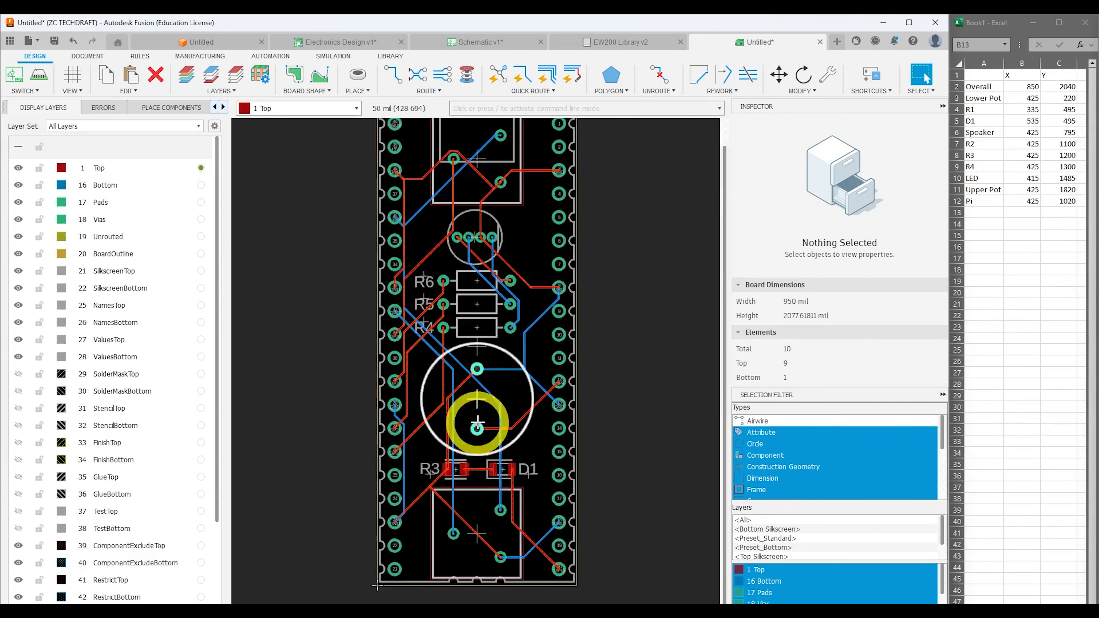
scroll(626, 405, up, 2)
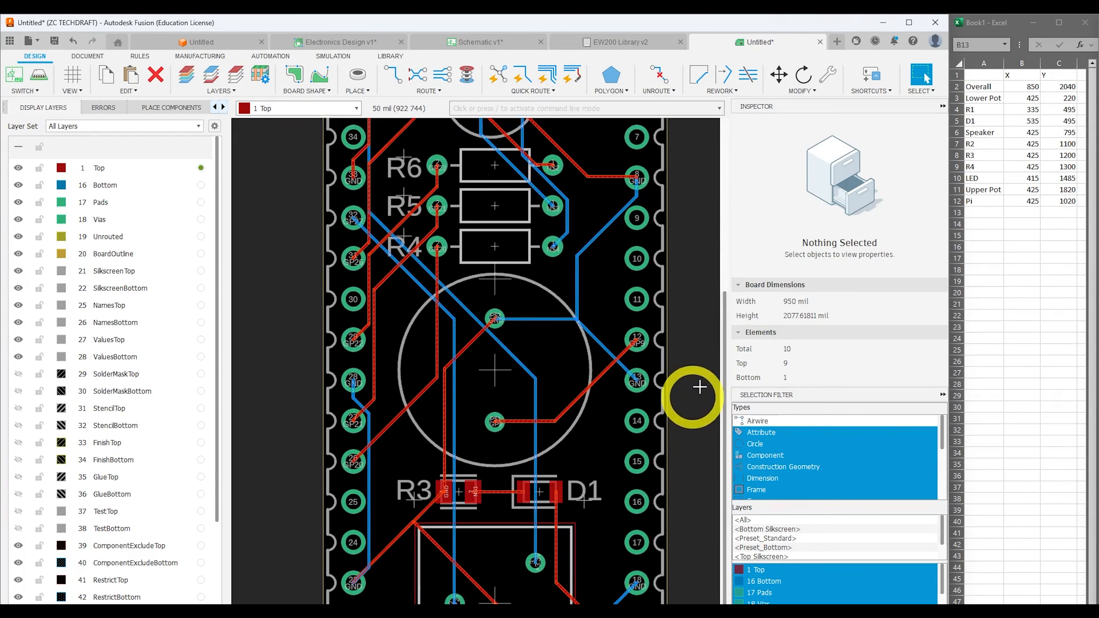
click(453, 386)
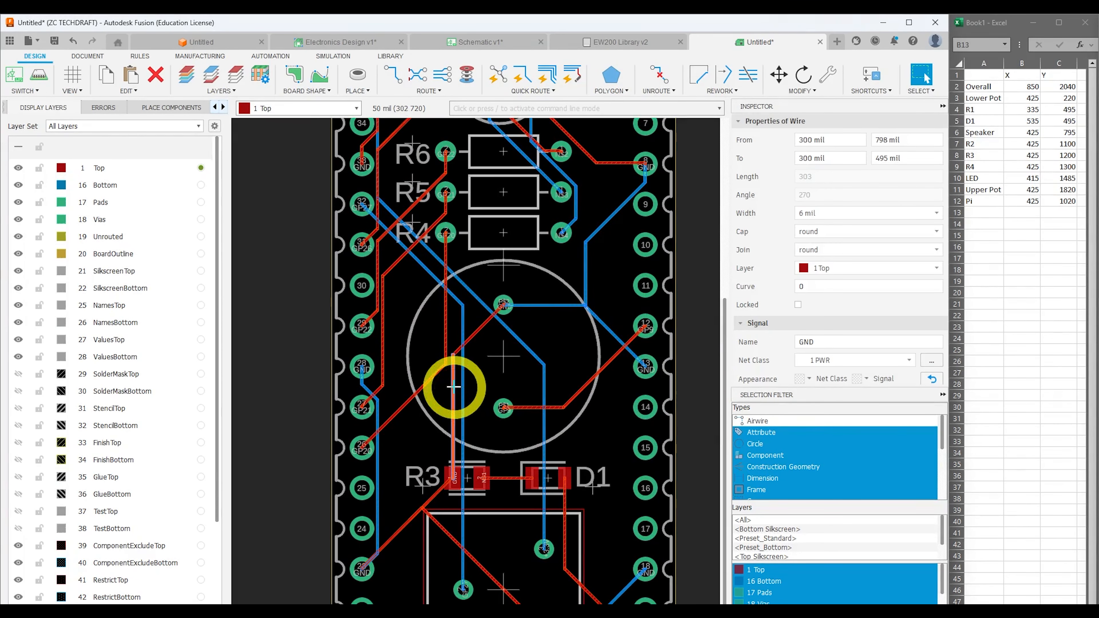
scroll(569, 382, down, 3)
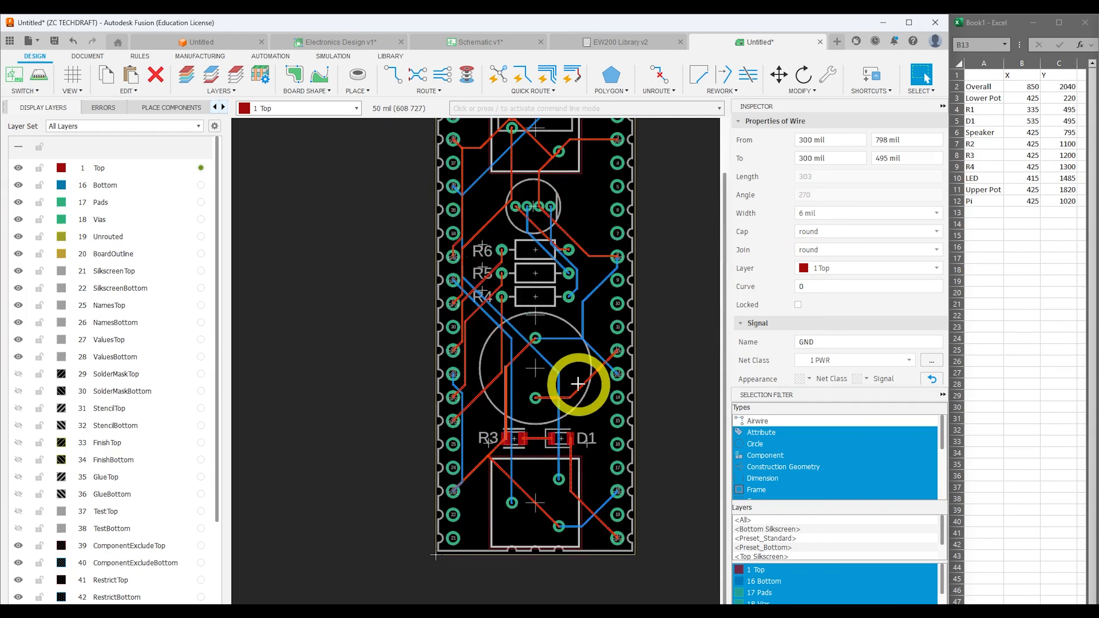
scroll(577, 383, down, 3)
click(613, 371)
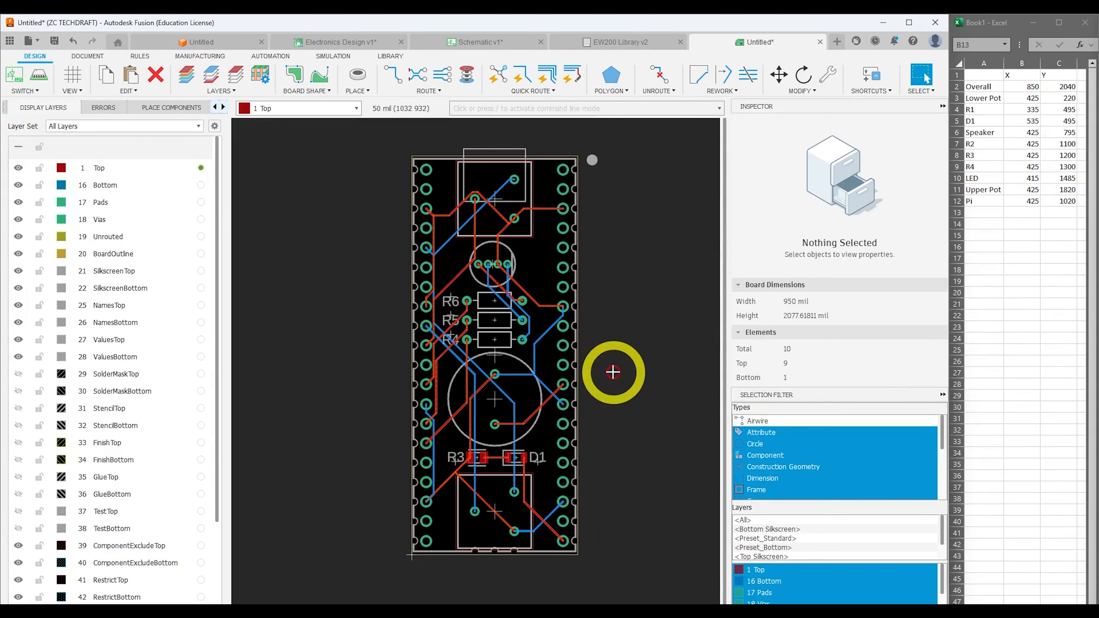
middle_drag(613, 372, 598, 392)
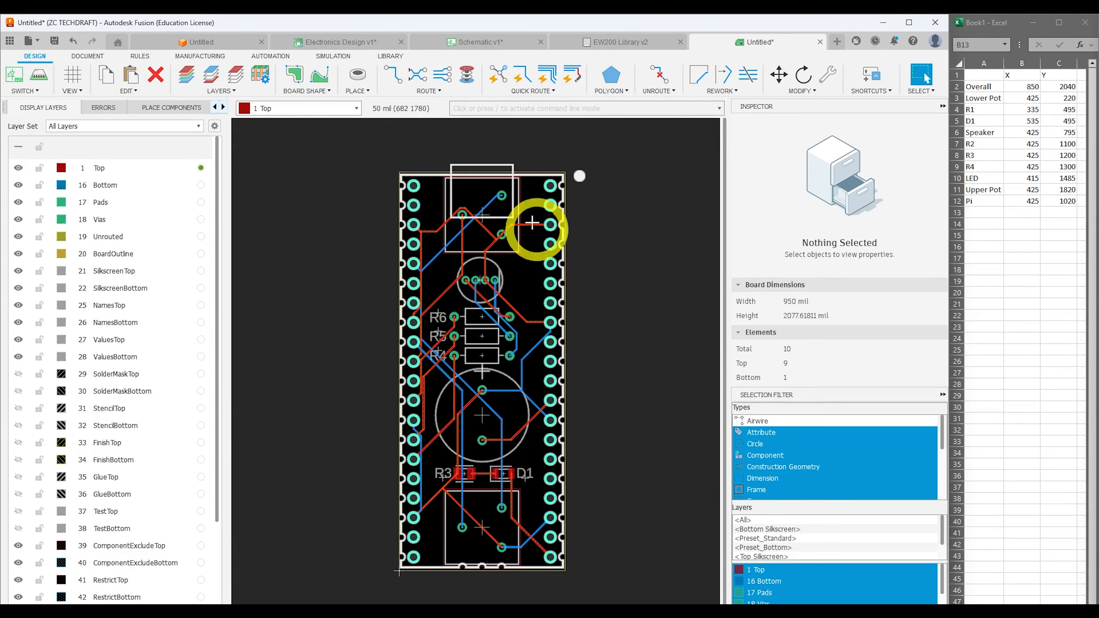
Generate the 3D PCB from the routed board and inspect its underside and component side.
click(39, 74)
click(828, 361)
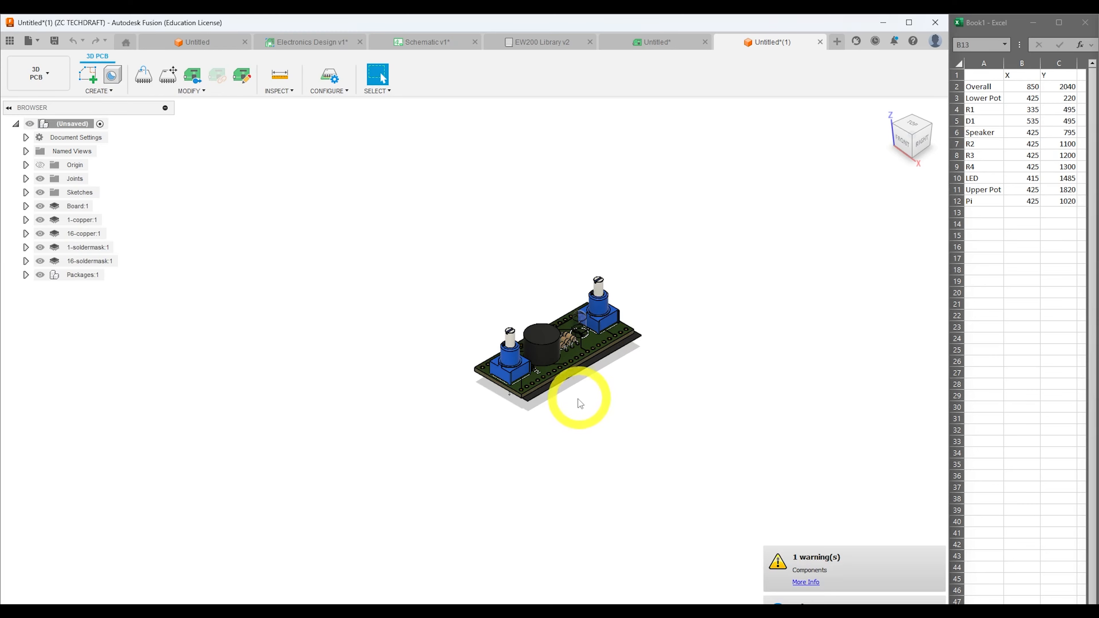
shift+middle_drag(578, 400, 557, 272)
scroll(575, 405, up, 4)
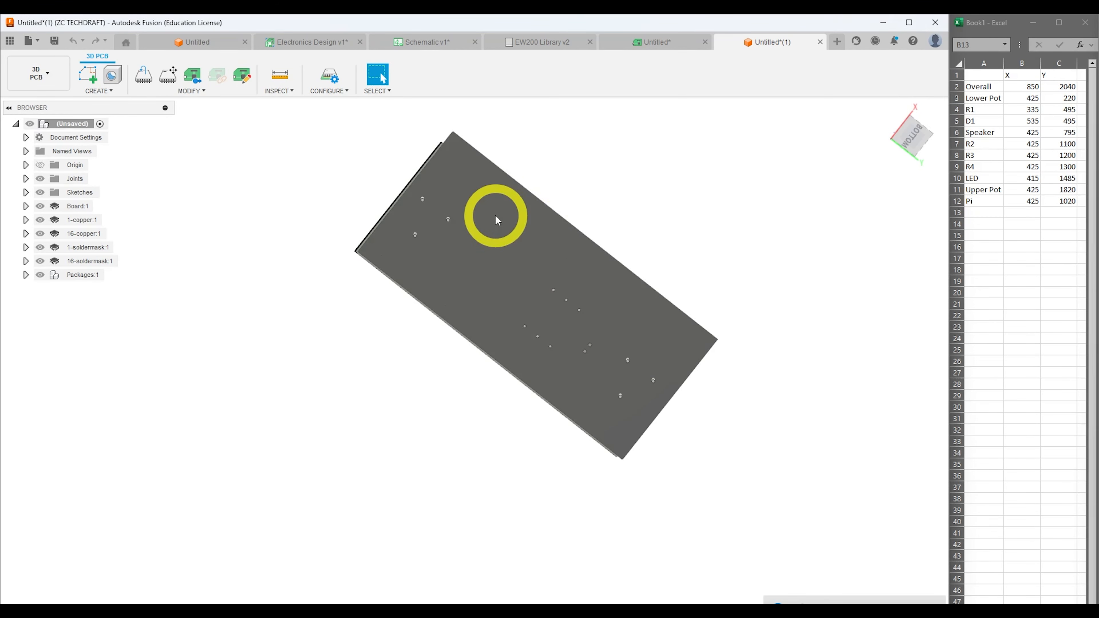
shift+middle_drag(493, 216, 646, 338)
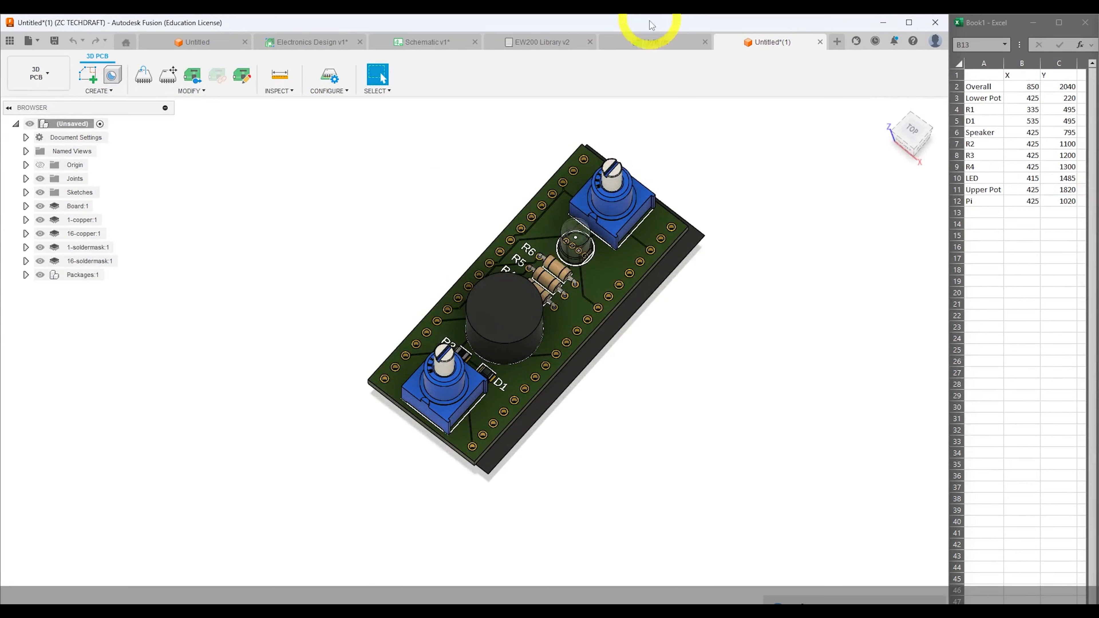
Return to the 2D board layout and save it as PCB in the EW200 BOARD project.
click(647, 41)
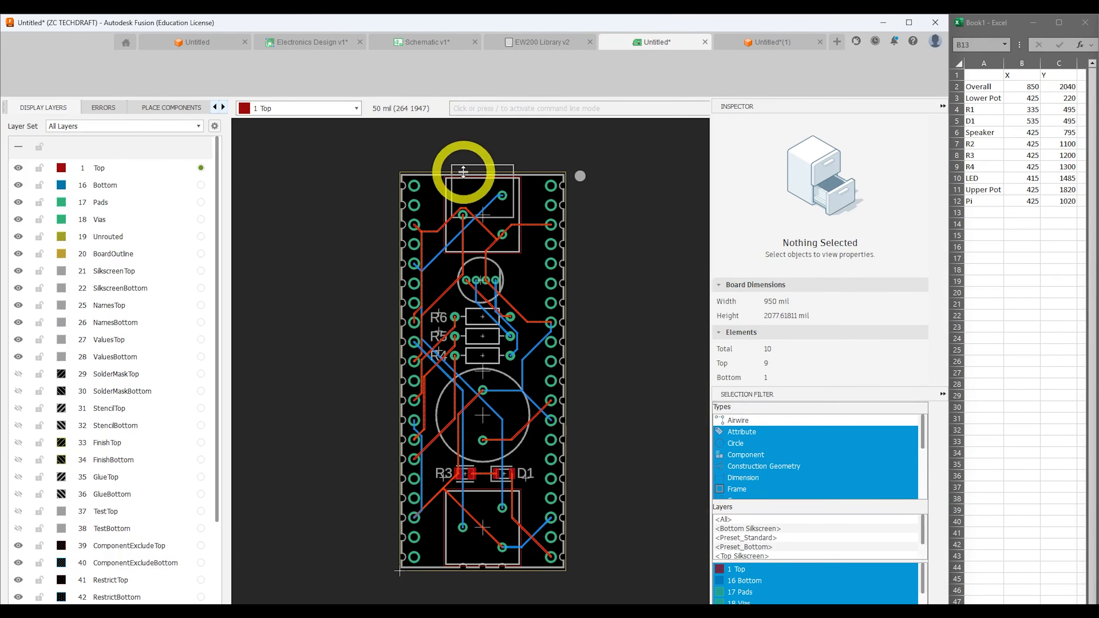
key(ctrl+s)
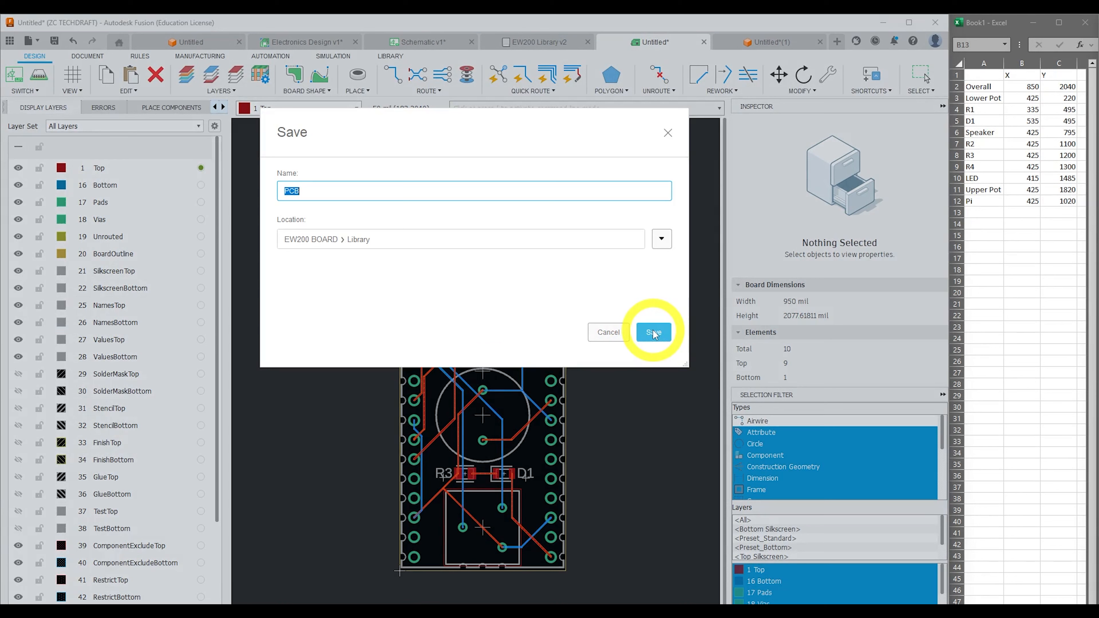
click(660, 238)
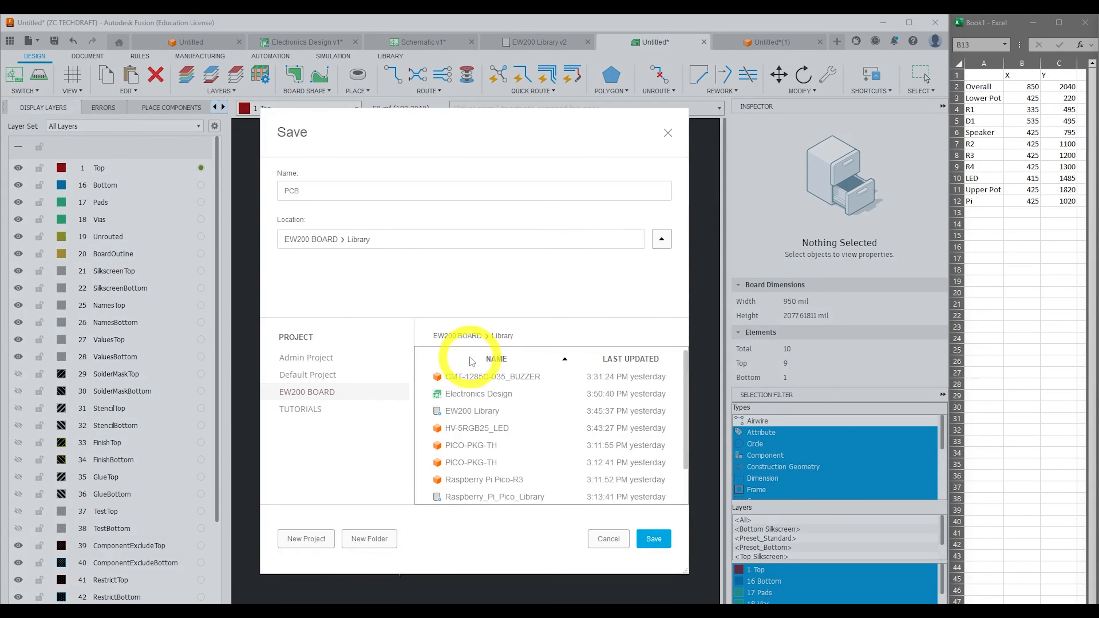
click(466, 336)
click(653, 539)
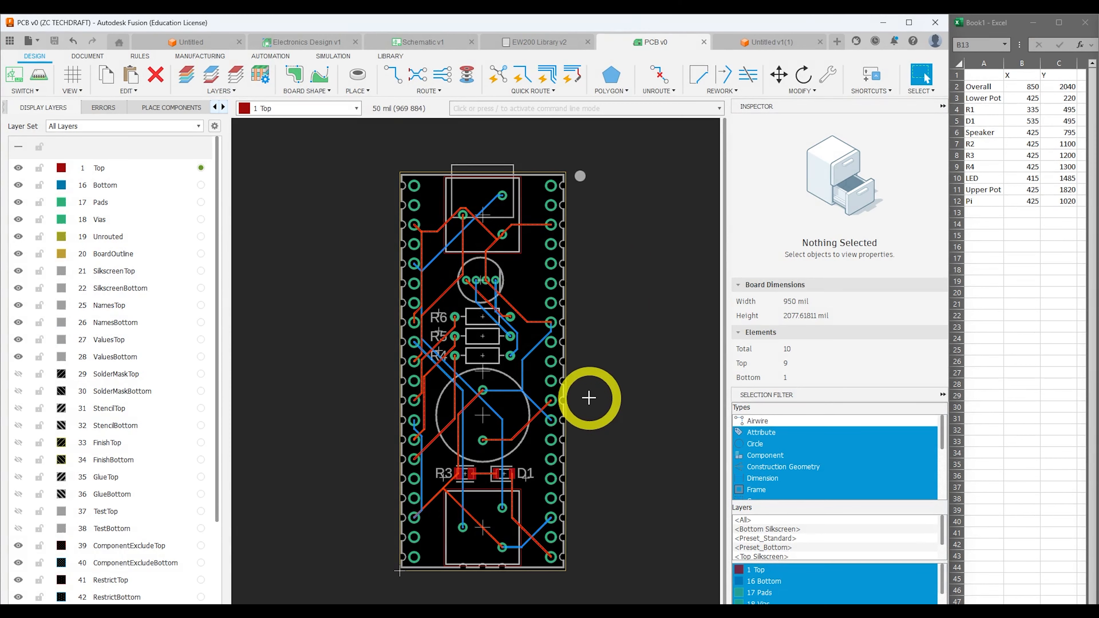
scroll(589, 397, down, 1)
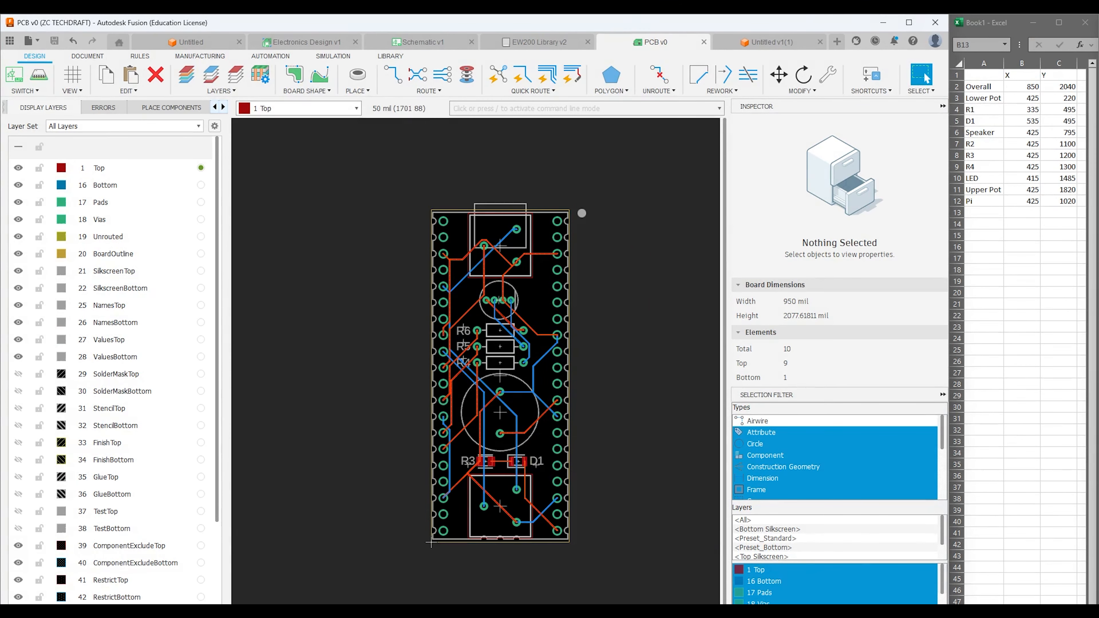